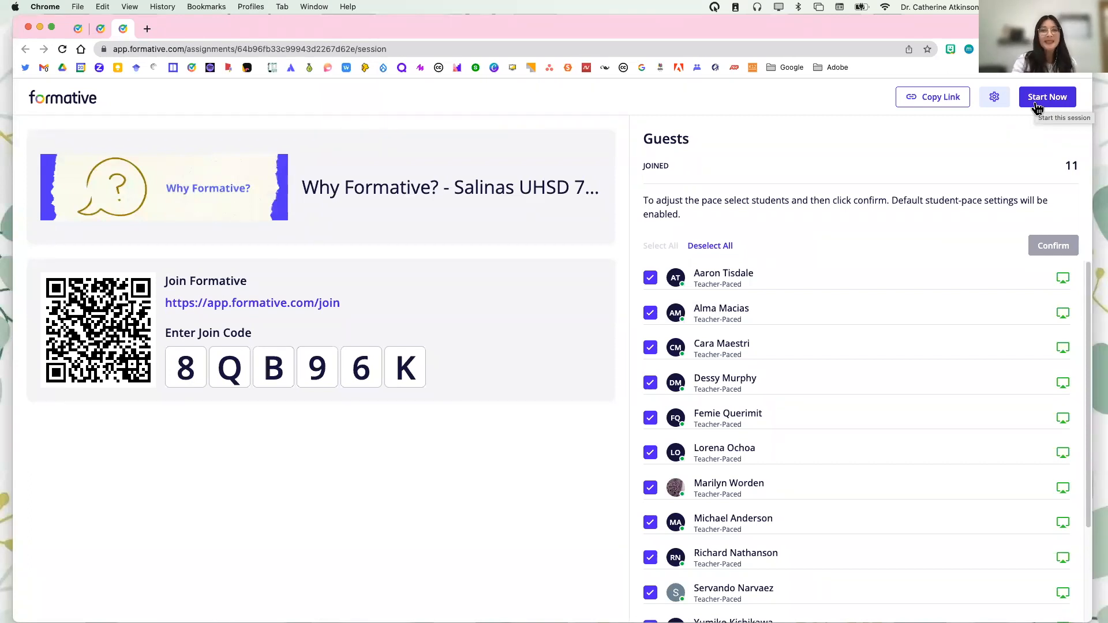
Start the teacher-paced session for the waiting guests and advance to the "A little about me" slide
click(1037, 104)
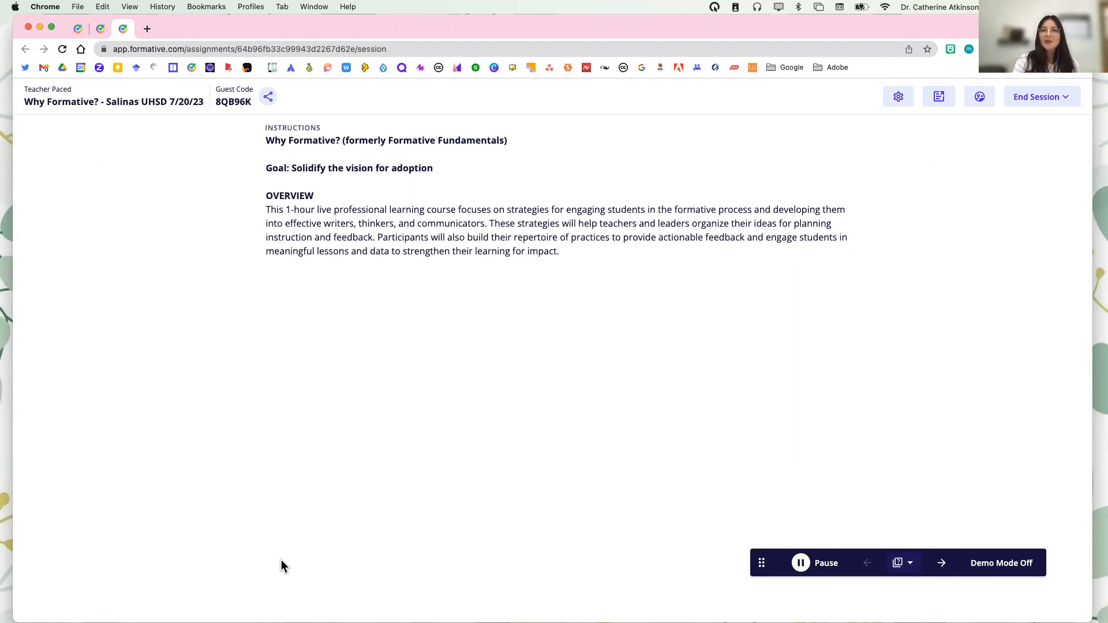
click(942, 564)
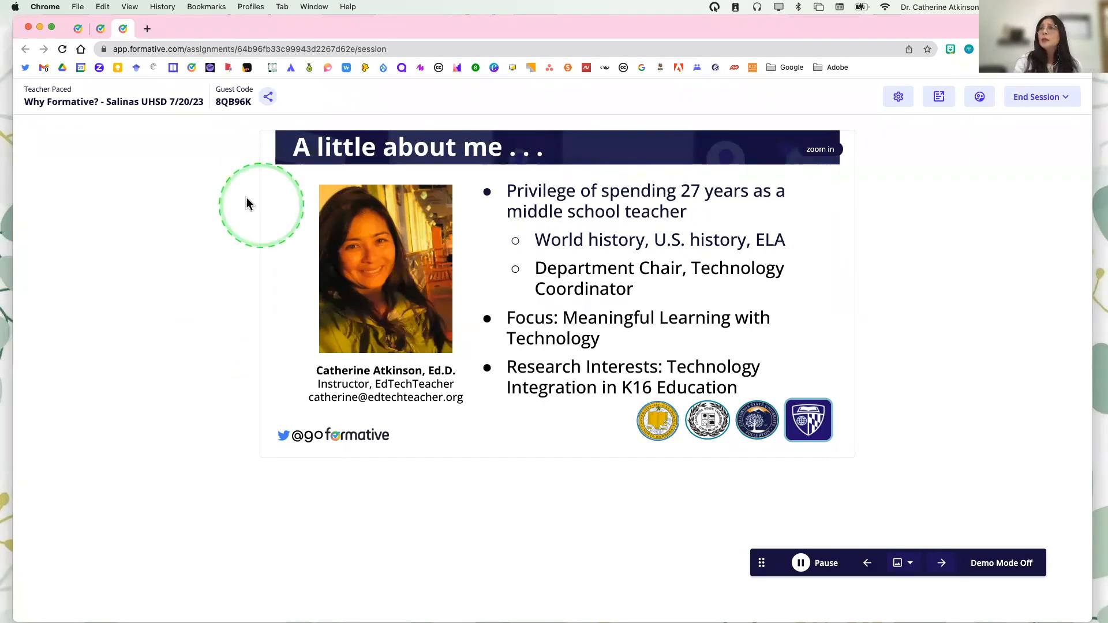
Open the instructions for guest students and share the session's direct link
click(268, 97)
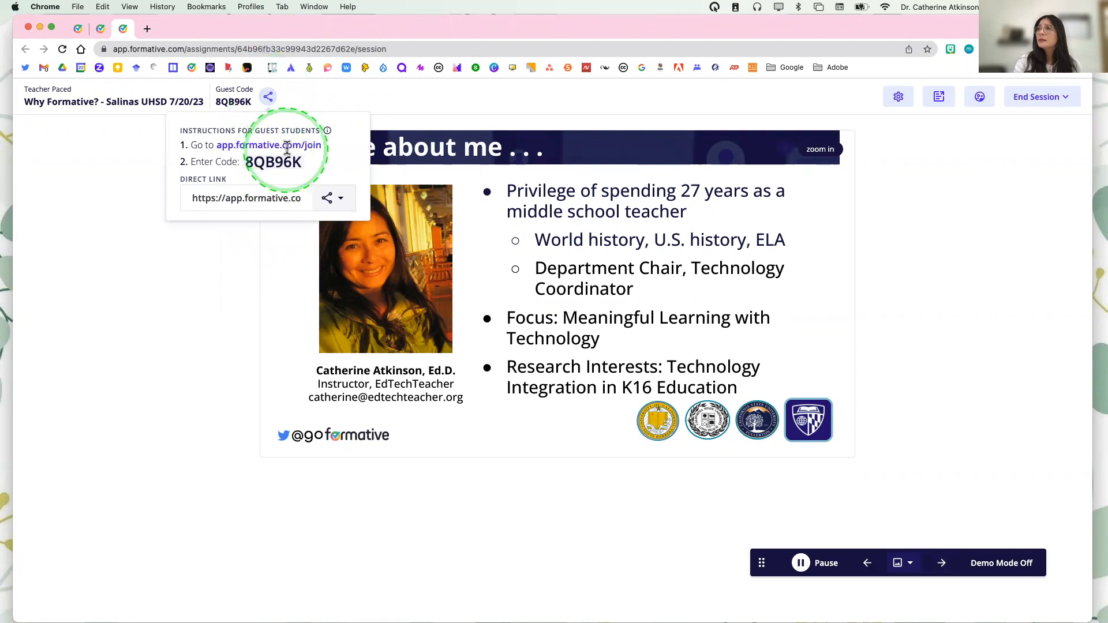
click(338, 199)
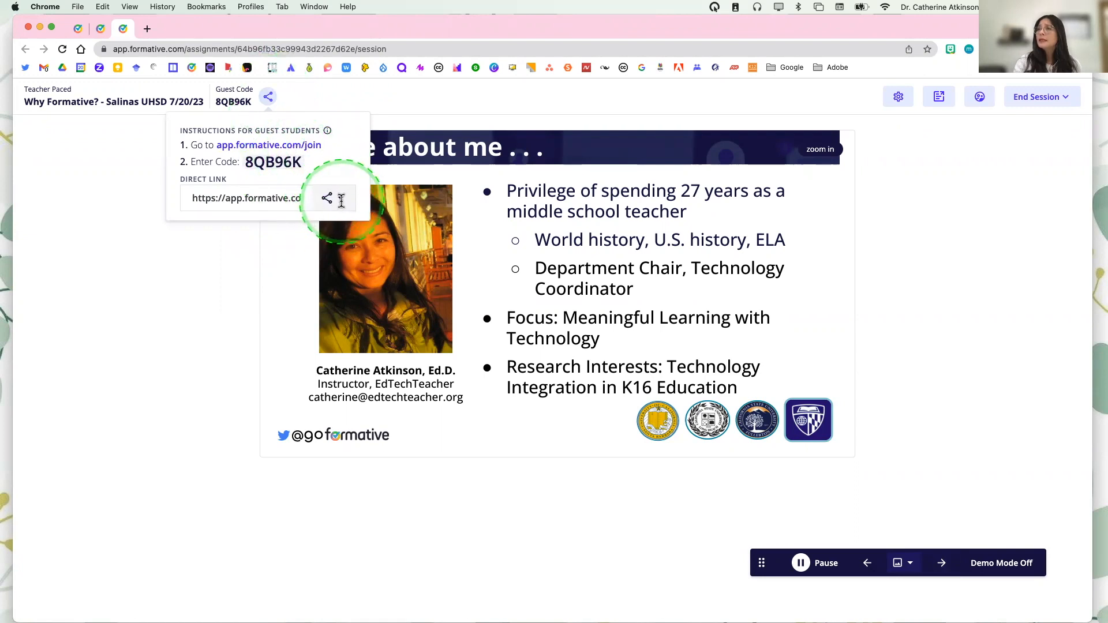
click(323, 276)
click(341, 201)
click(323, 277)
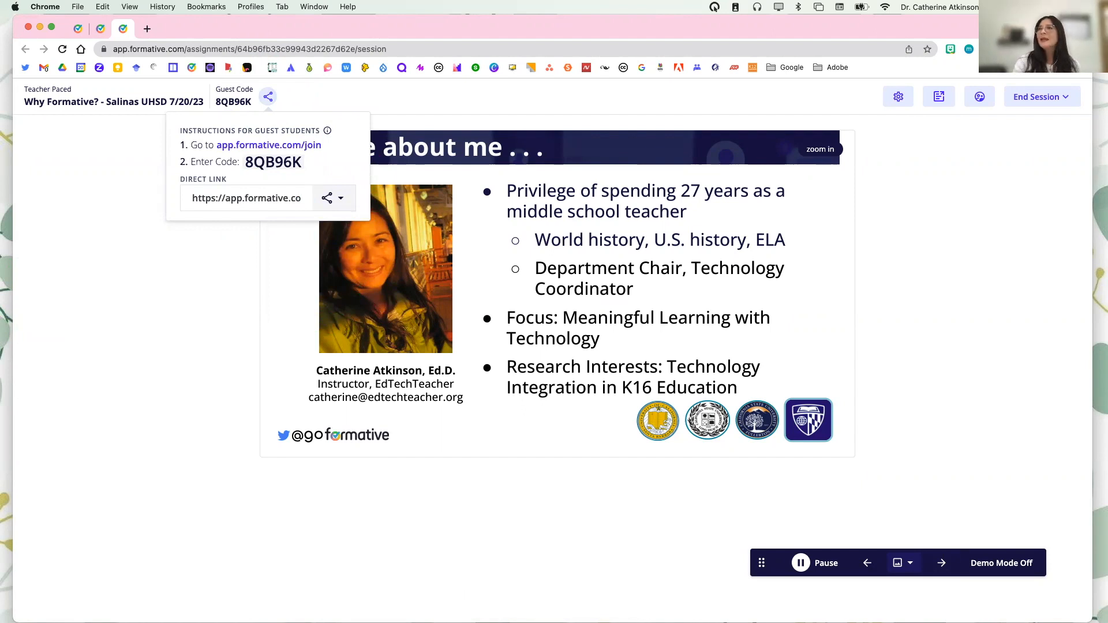
Advance to question 1 on familiarity with Formative and look through the guests' individual responses
click(941, 568)
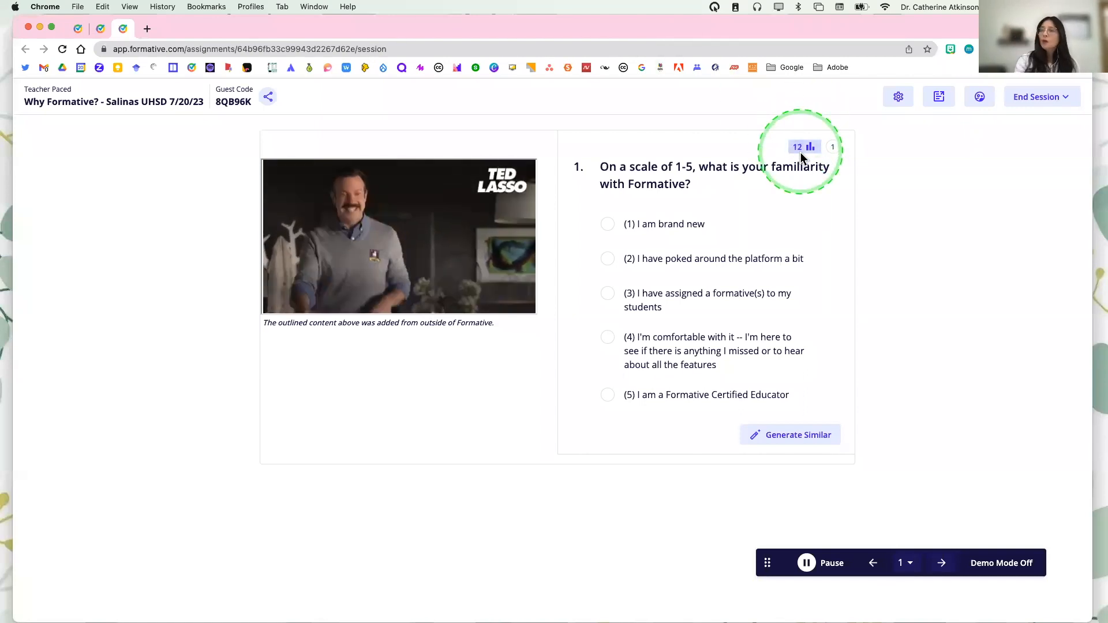
key(alt+a)
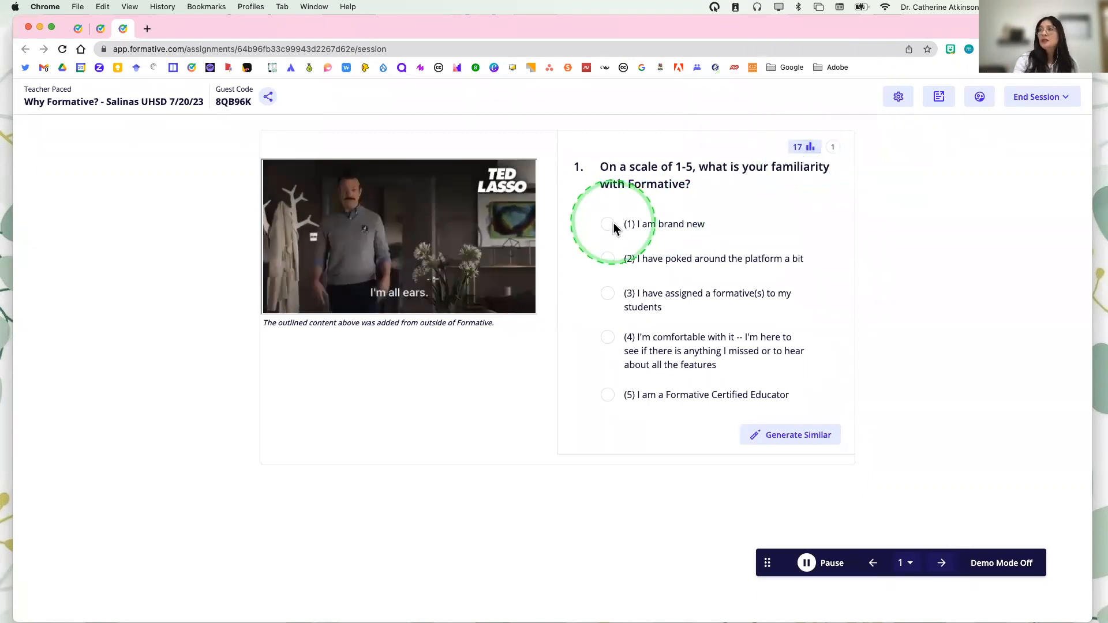
click(808, 147)
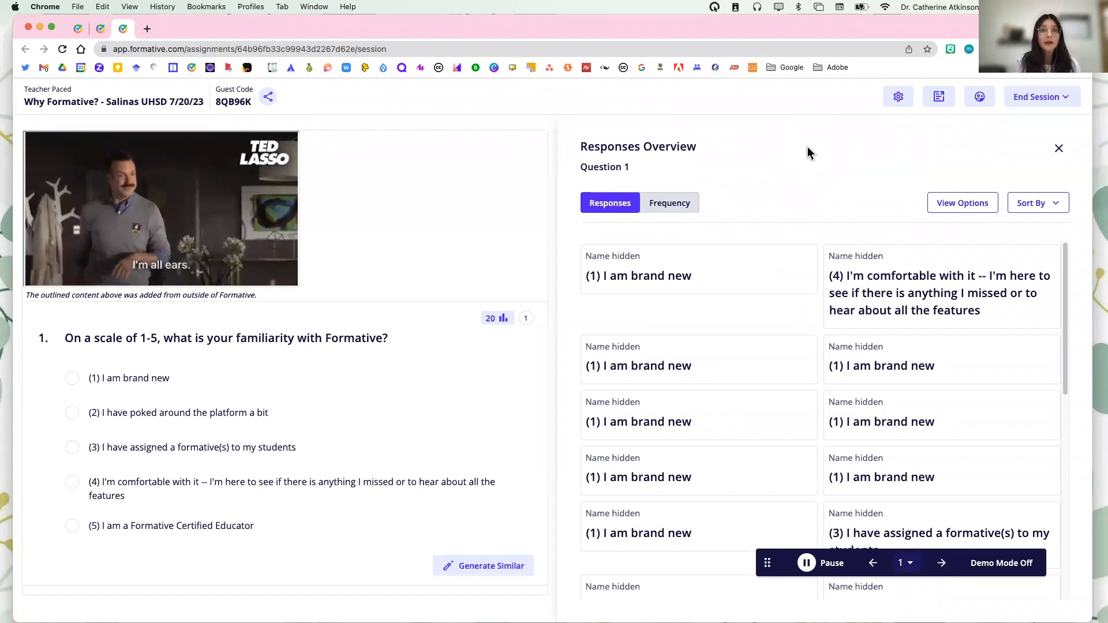
scroll(815, 411, down, 2)
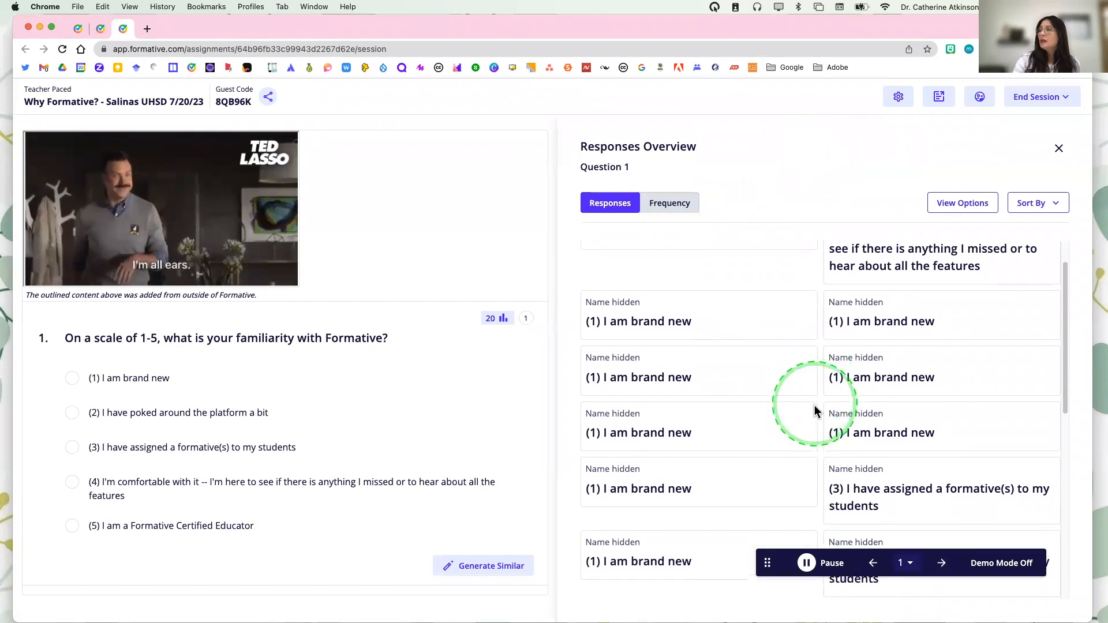
scroll(815, 411, down, 4)
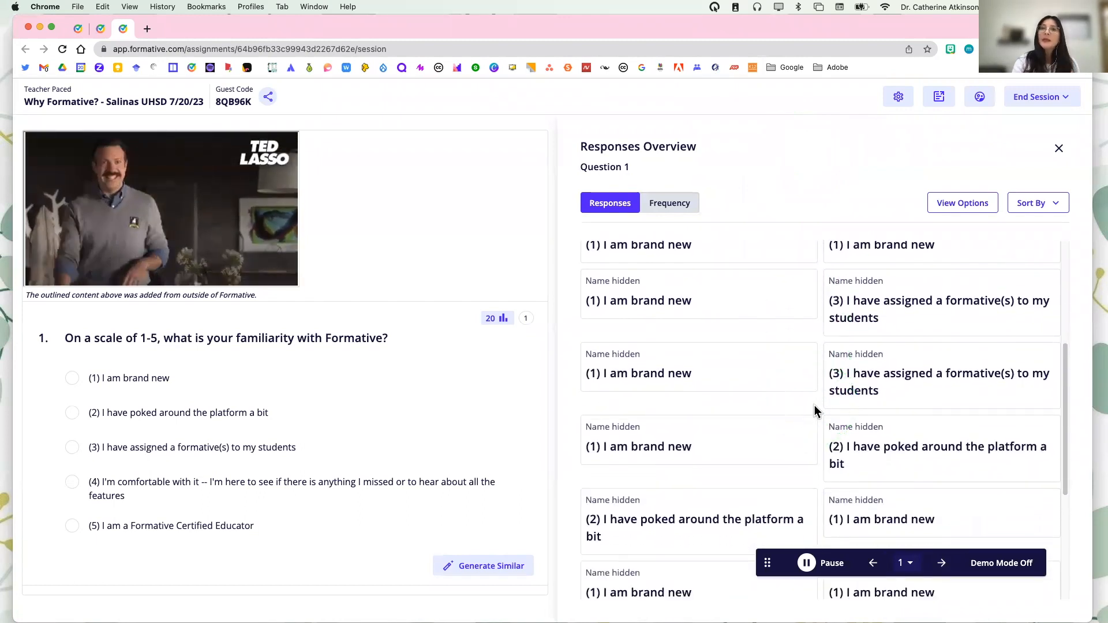
View the frequency chart of the question 1 responses and close the responses overview
click(683, 210)
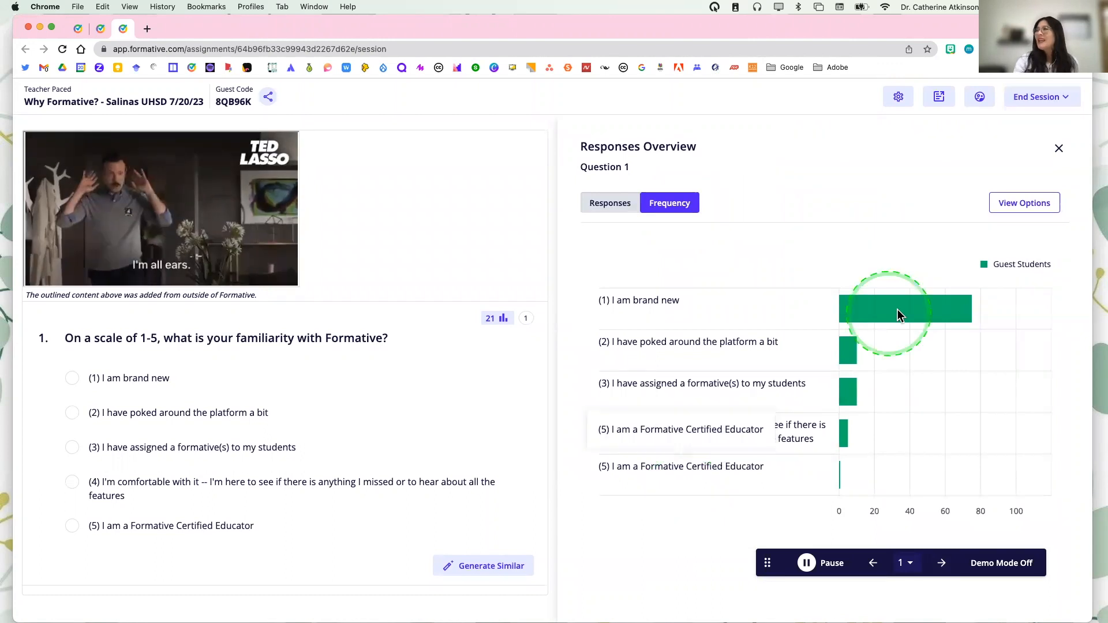
mouse_move(913, 306)
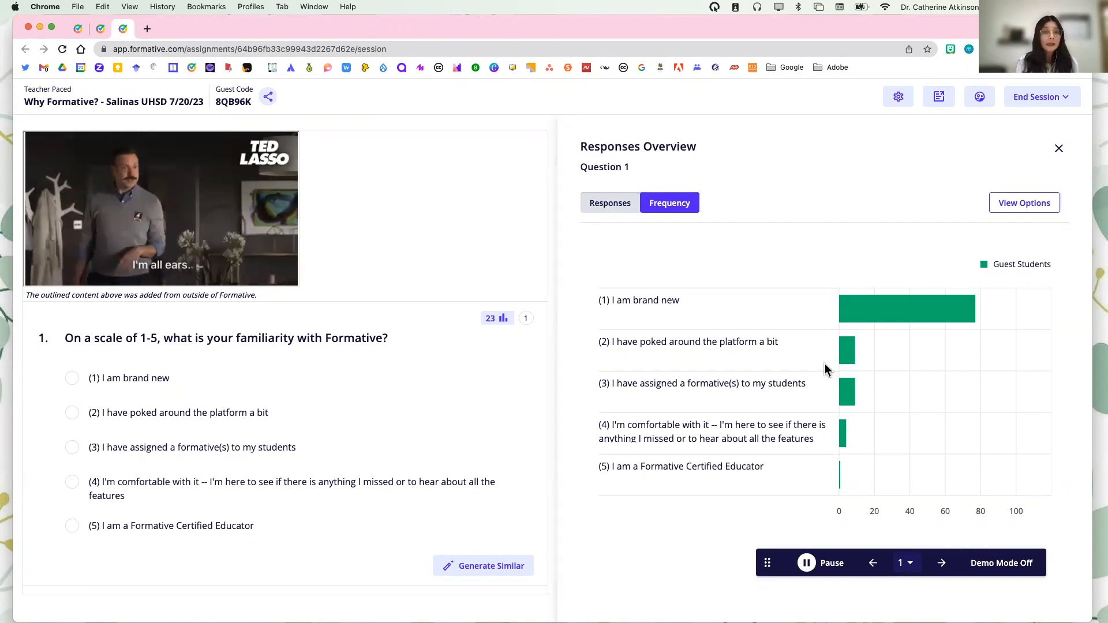
click(1059, 151)
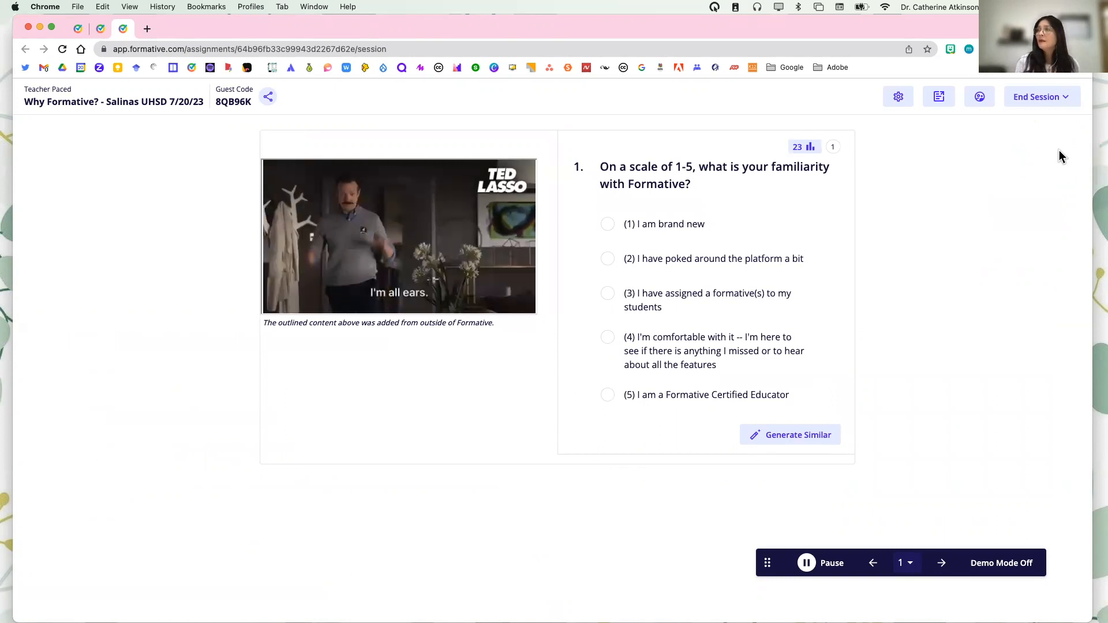
click(993, 174)
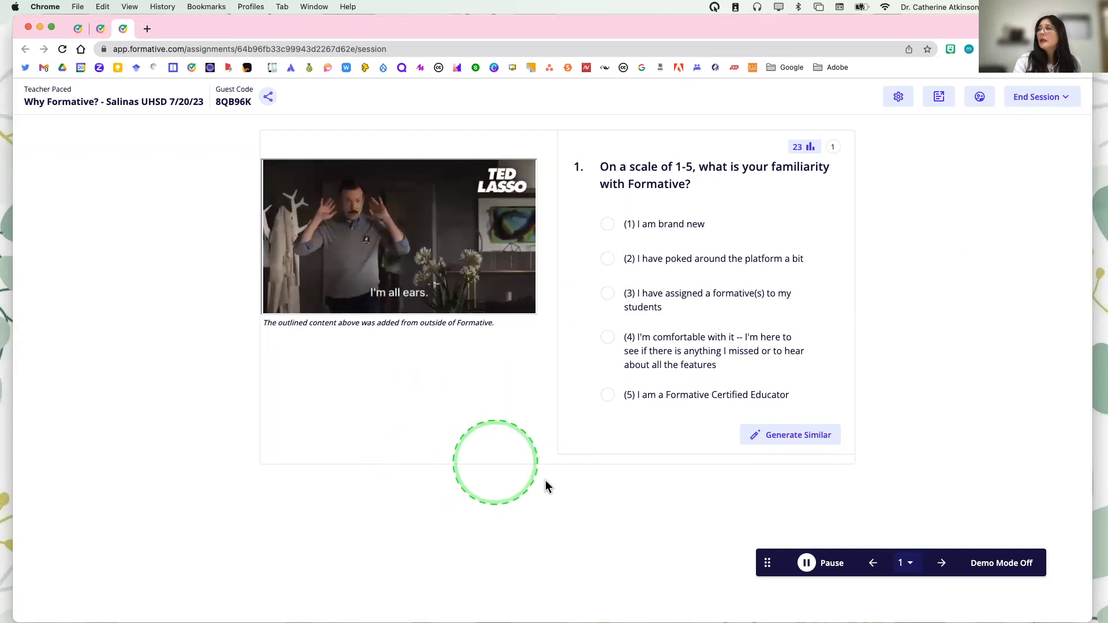
Present the Sign-In Google Form slide and advance to the "Things to know" learning outcomes slide
click(941, 563)
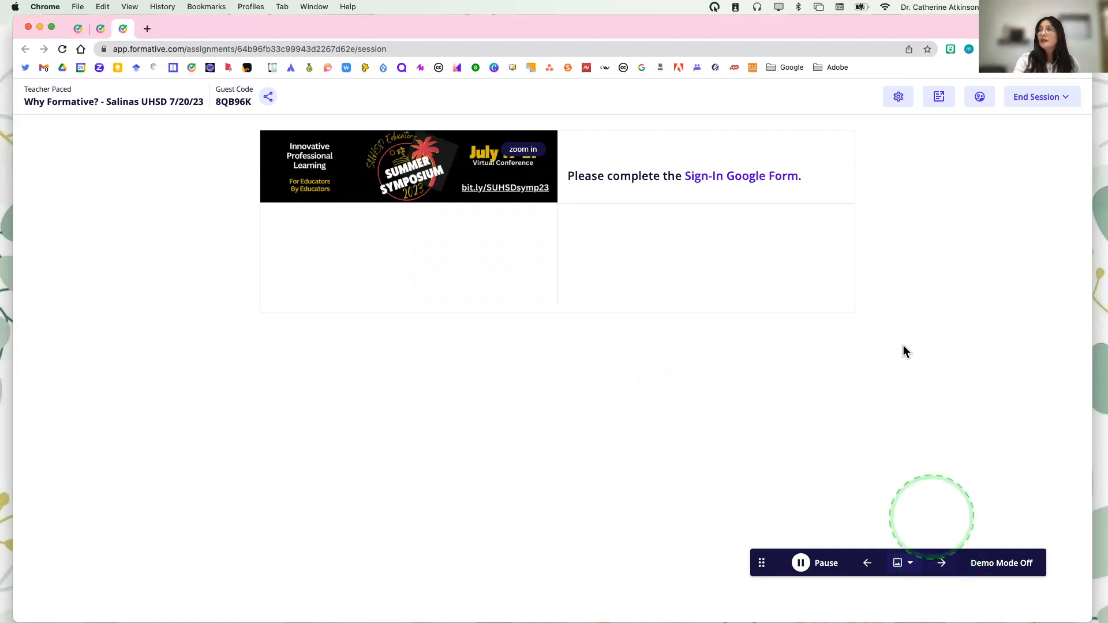
click(738, 185)
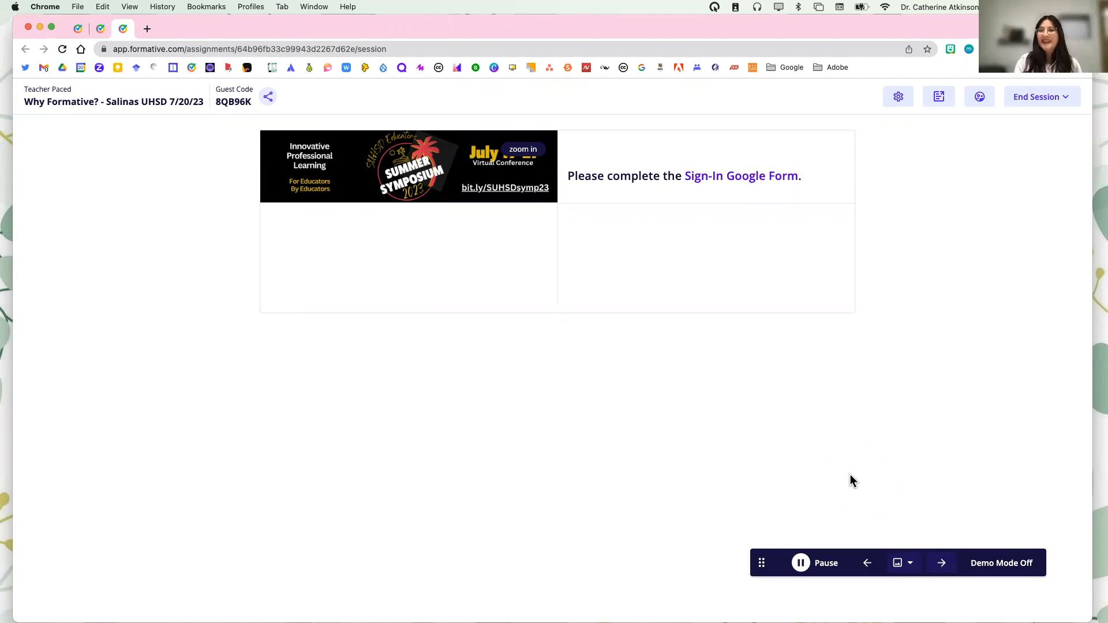
click(942, 564)
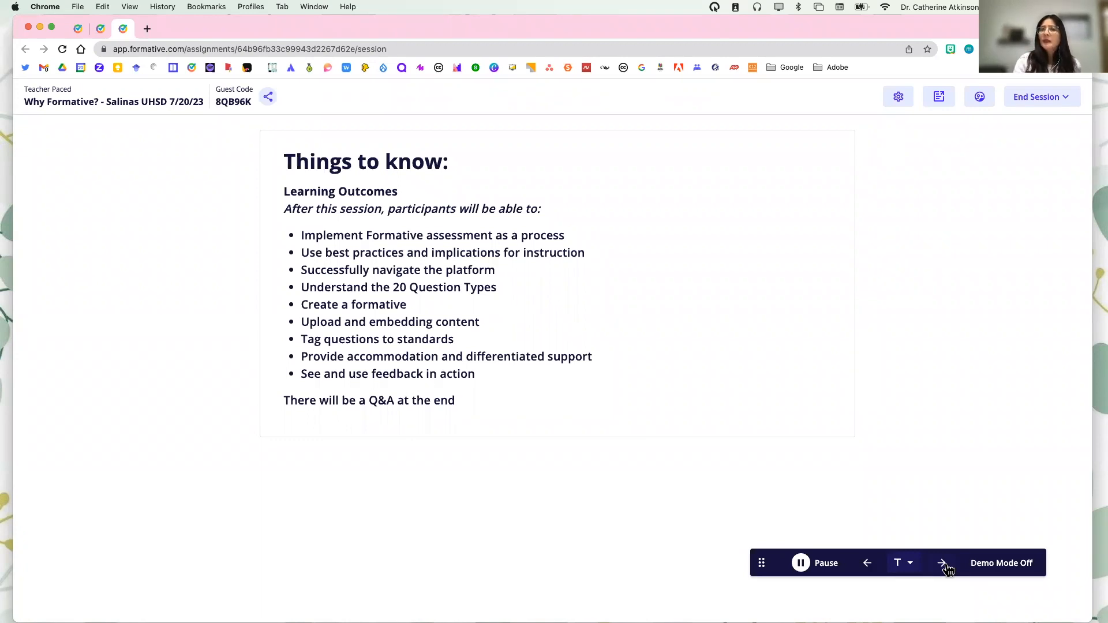
click(942, 564)
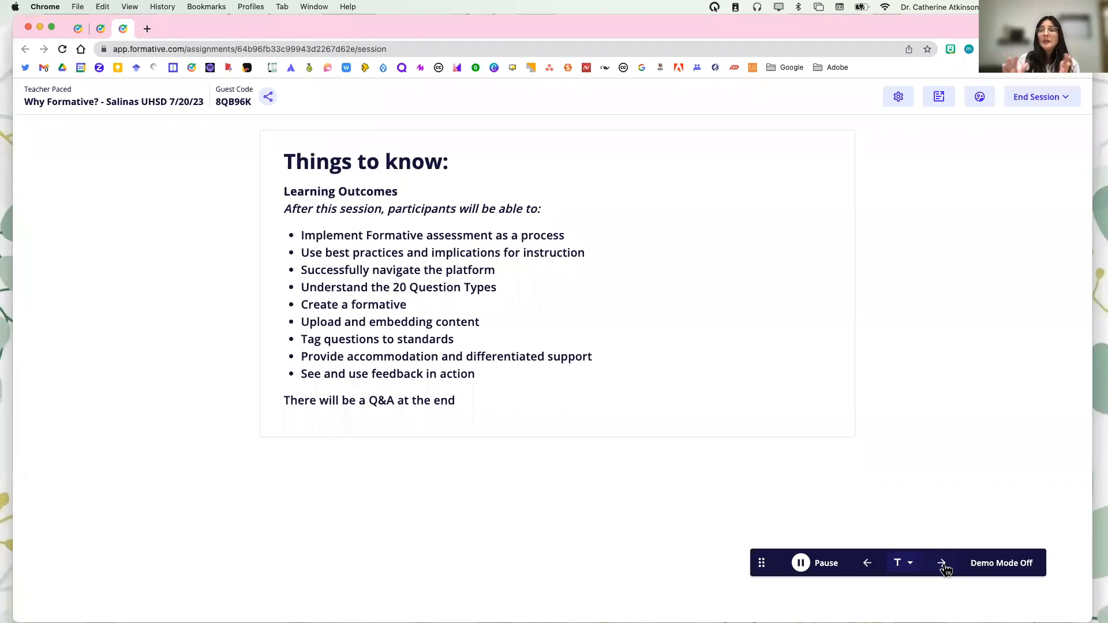
Share the direct link again during the "Things to know" slide and close the guest instructions
click(269, 98)
click(327, 198)
click(327, 275)
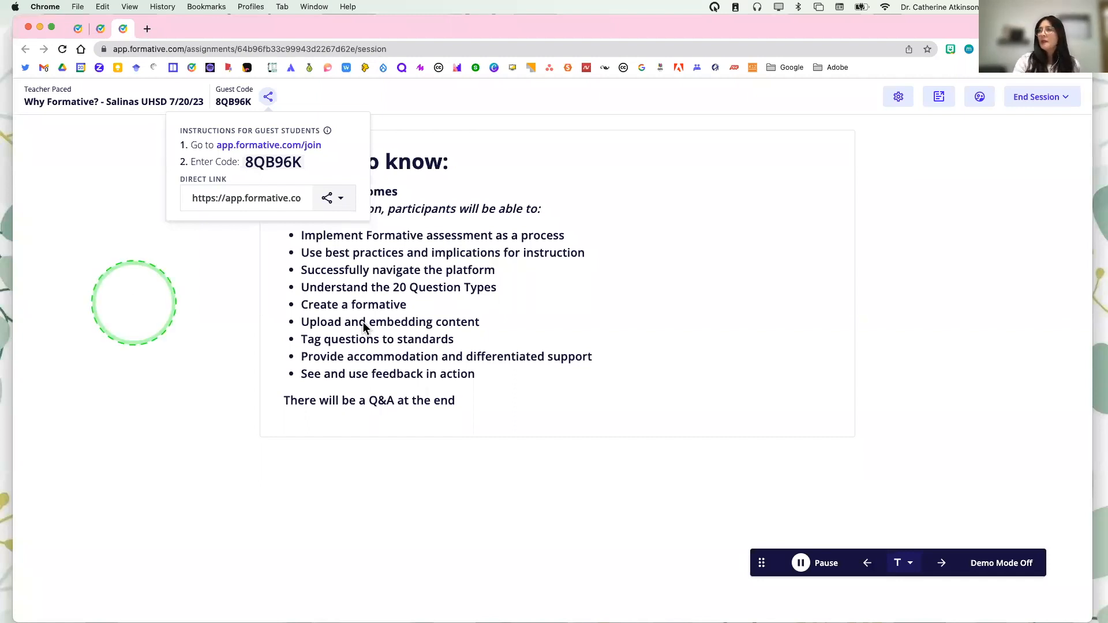
click(937, 425)
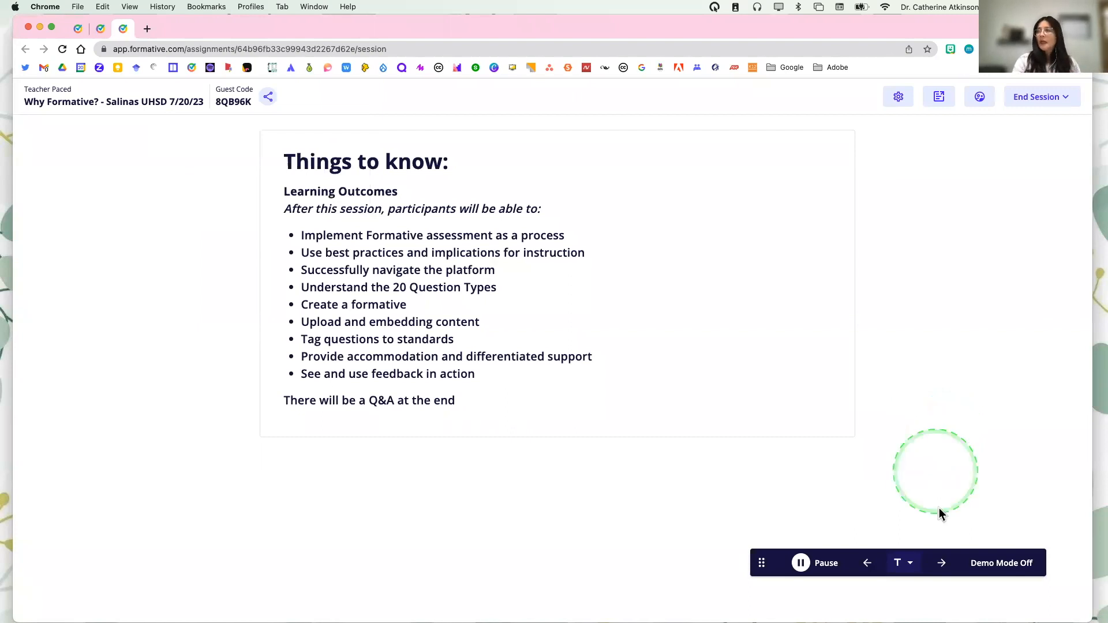
Advance to the video slide, play the video and pause it just before its end
click(938, 563)
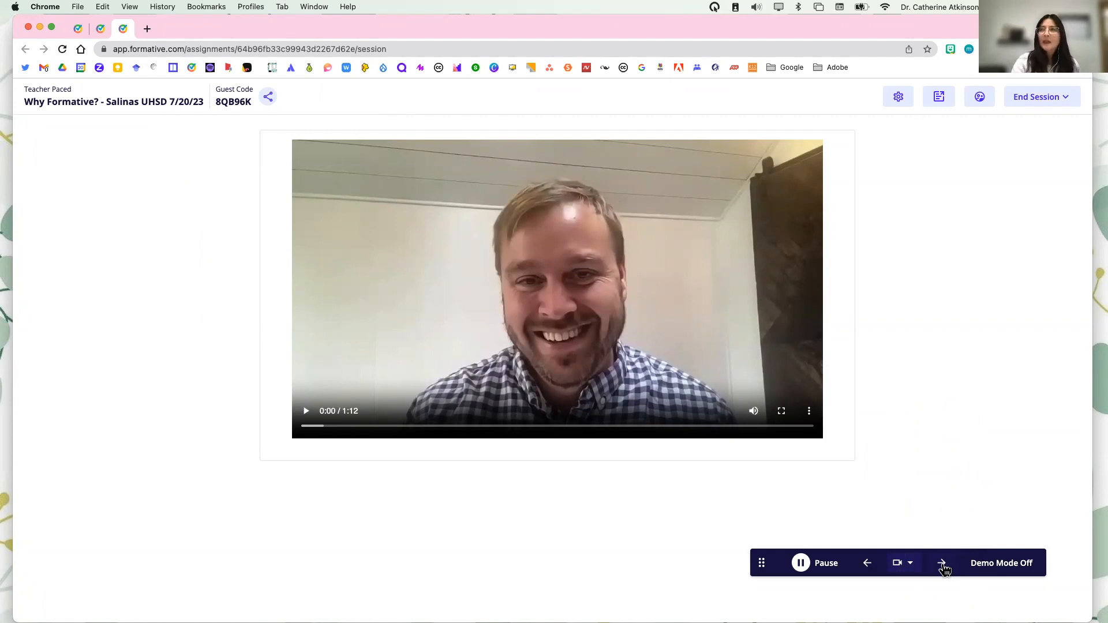
click(307, 411)
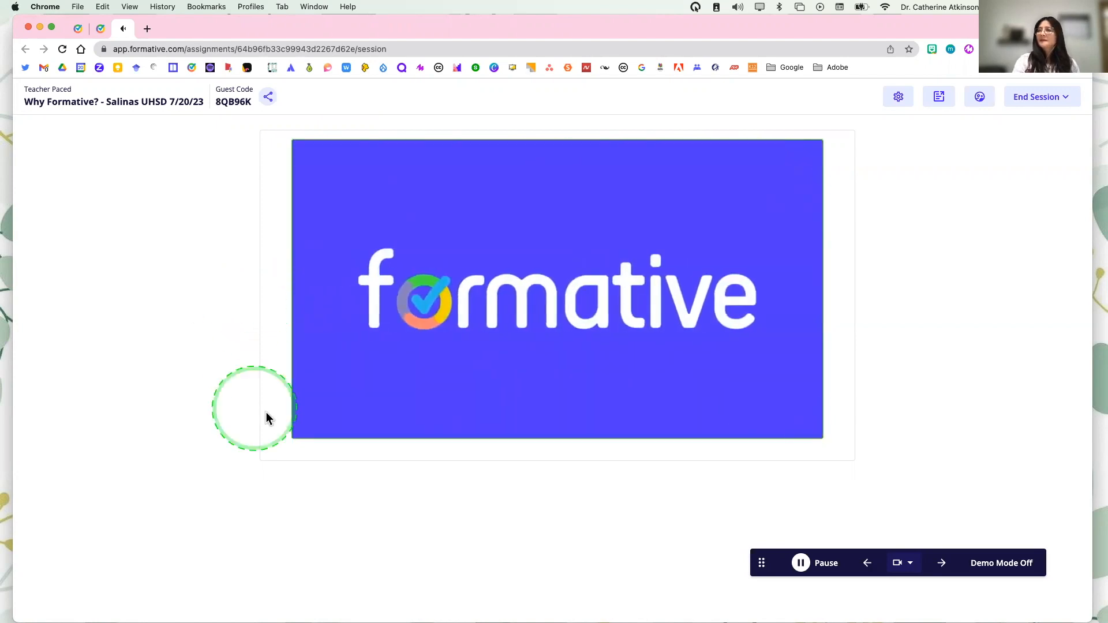
mouse_move(304, 437)
click(306, 414)
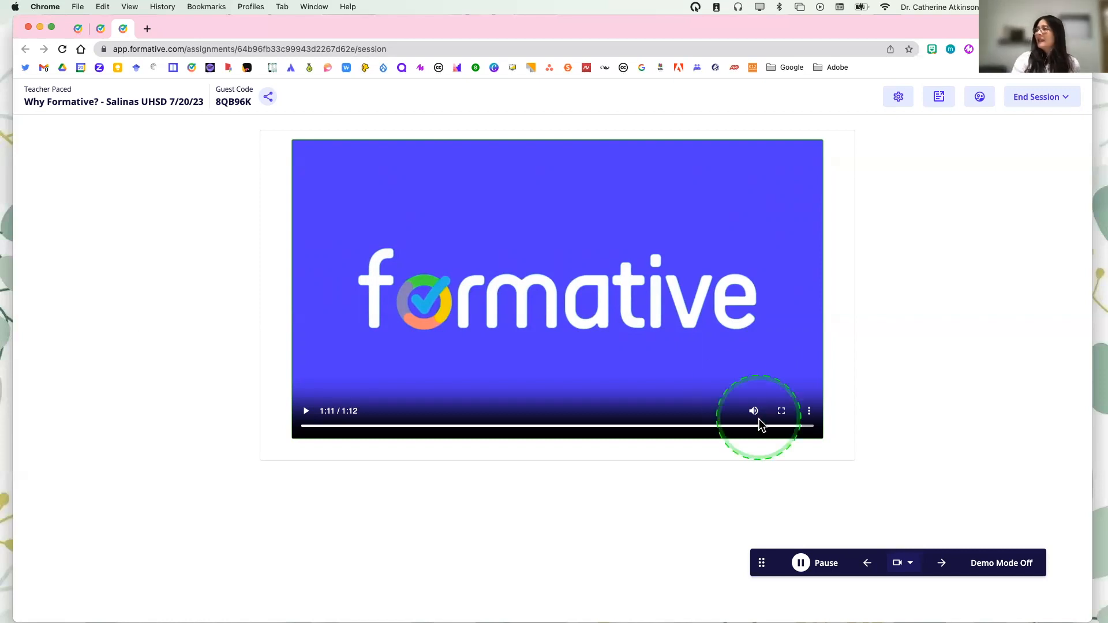
Advance through the "OUR STORY" slide to question 2 about thoughts on formative assessments and Formative
click(942, 565)
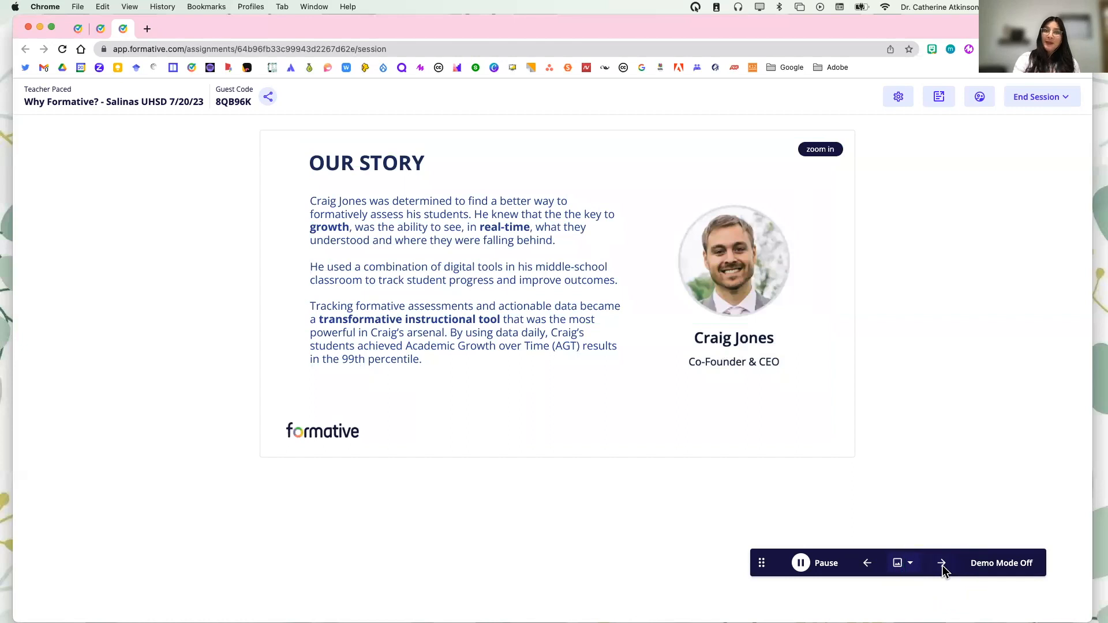
click(941, 564)
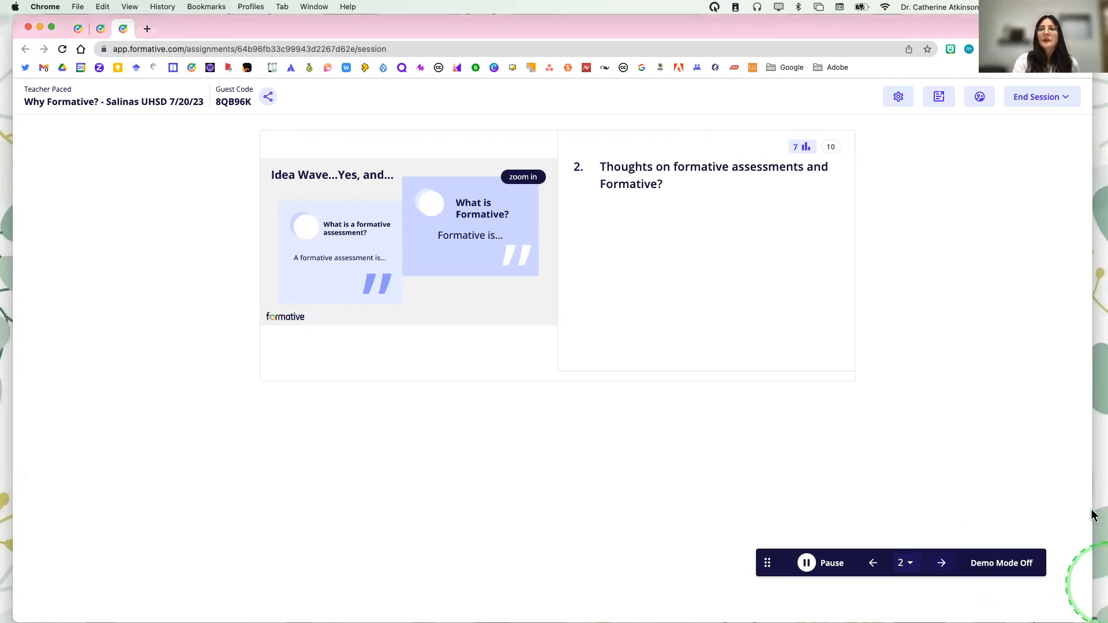
mouse_move(1107, 622)
click(537, 495)
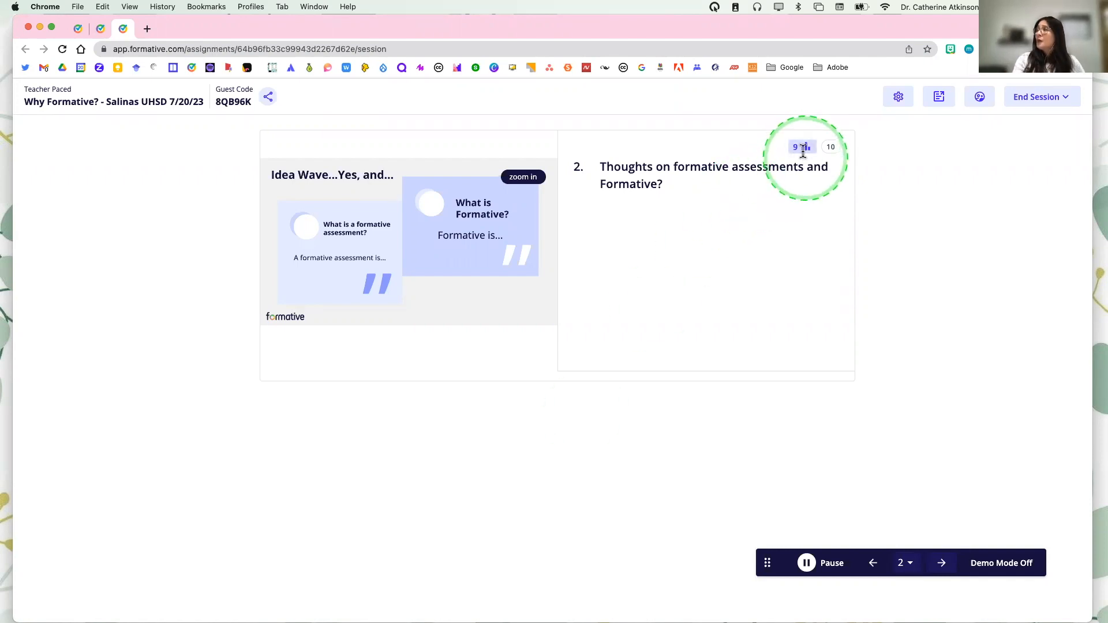
Open the responses overview for question 2 and read through the guests' written answers
key(ctrl+z)
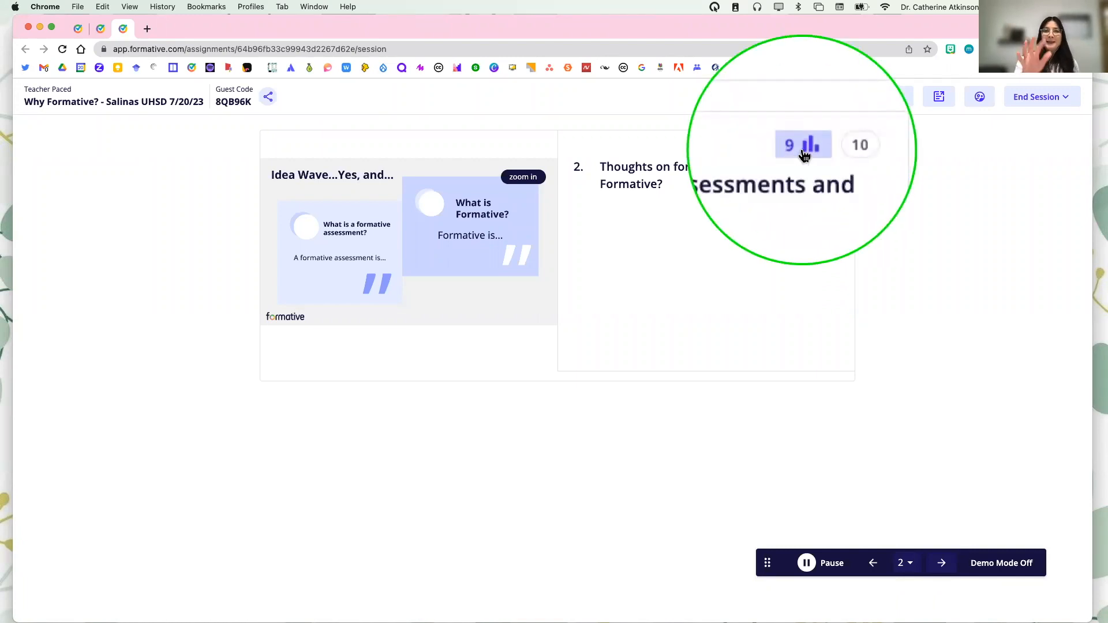
key(ctrl+z)
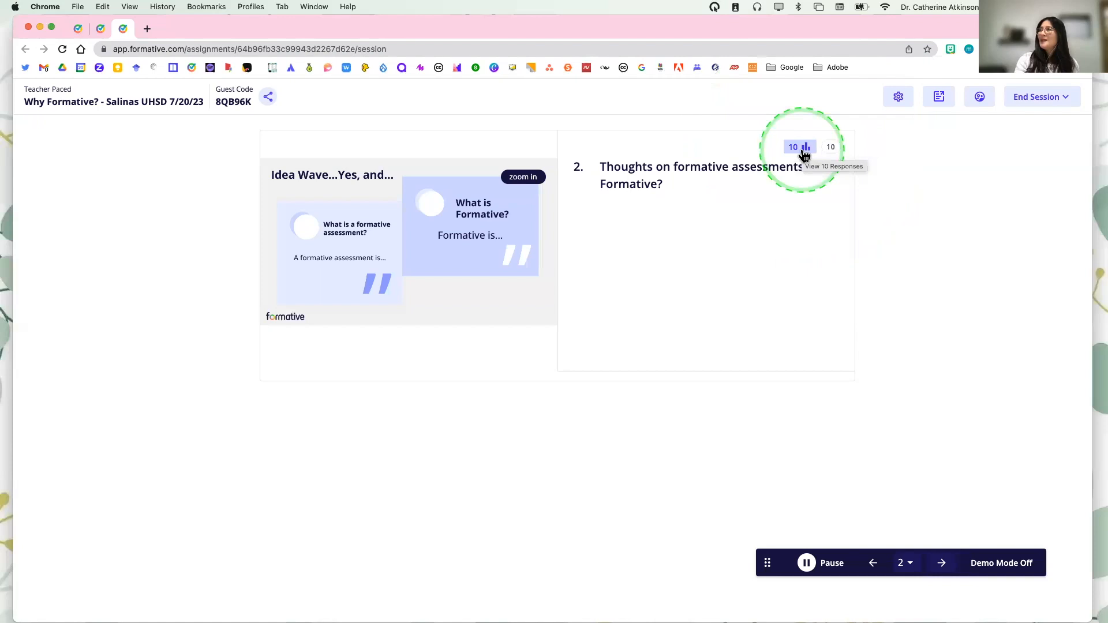
click(803, 149)
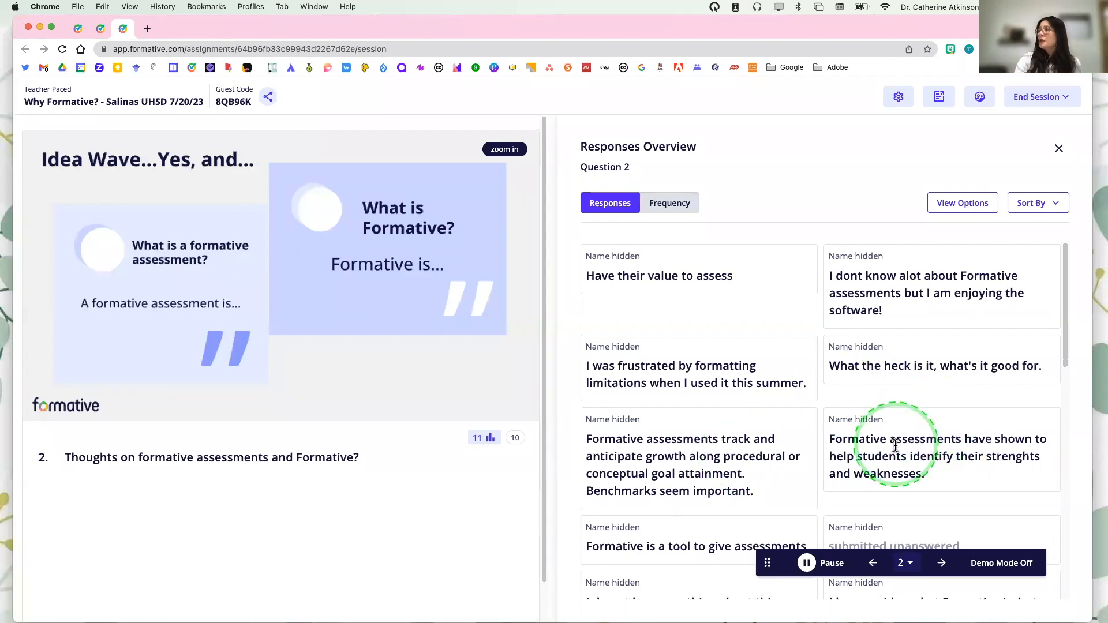
scroll(895, 446, down, 1)
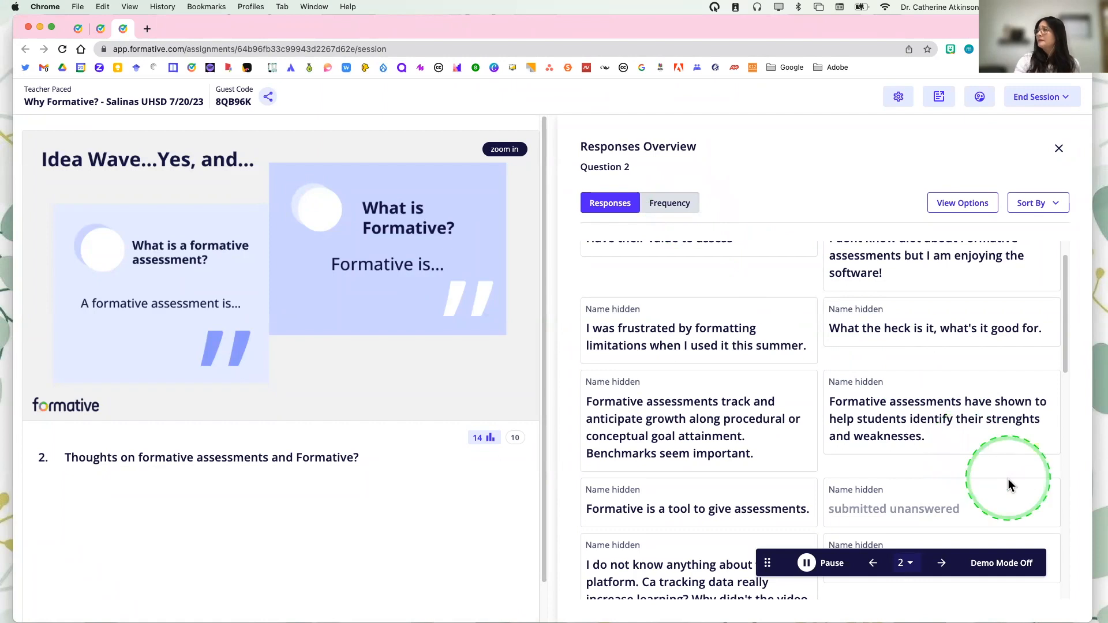
scroll(1008, 479, down, 1)
scroll(1009, 479, down, 1)
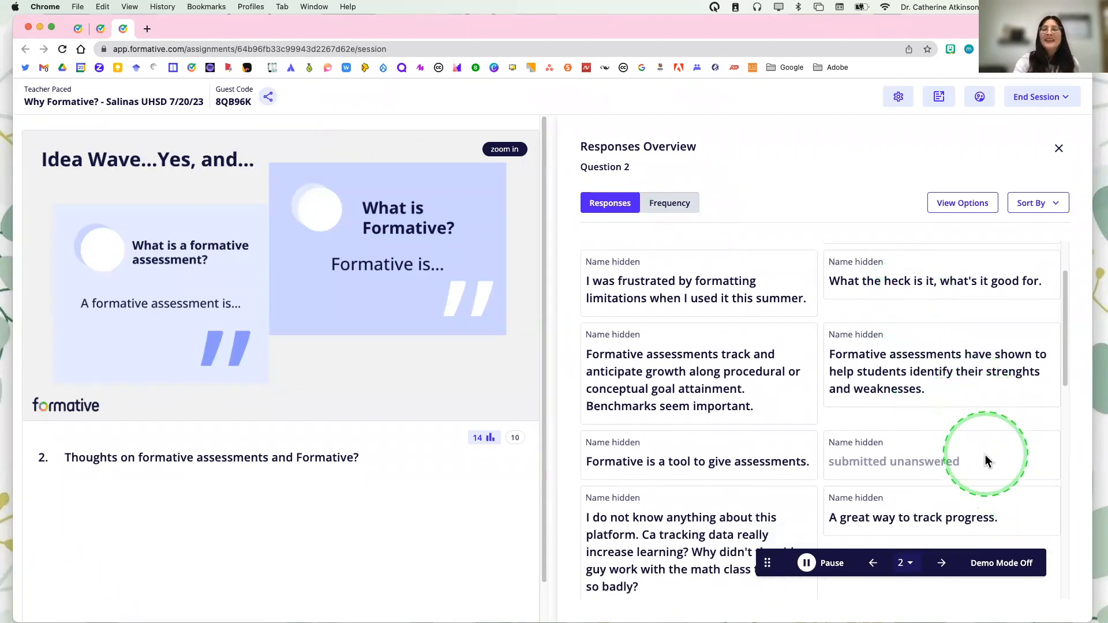
scroll(985, 456, down, 1)
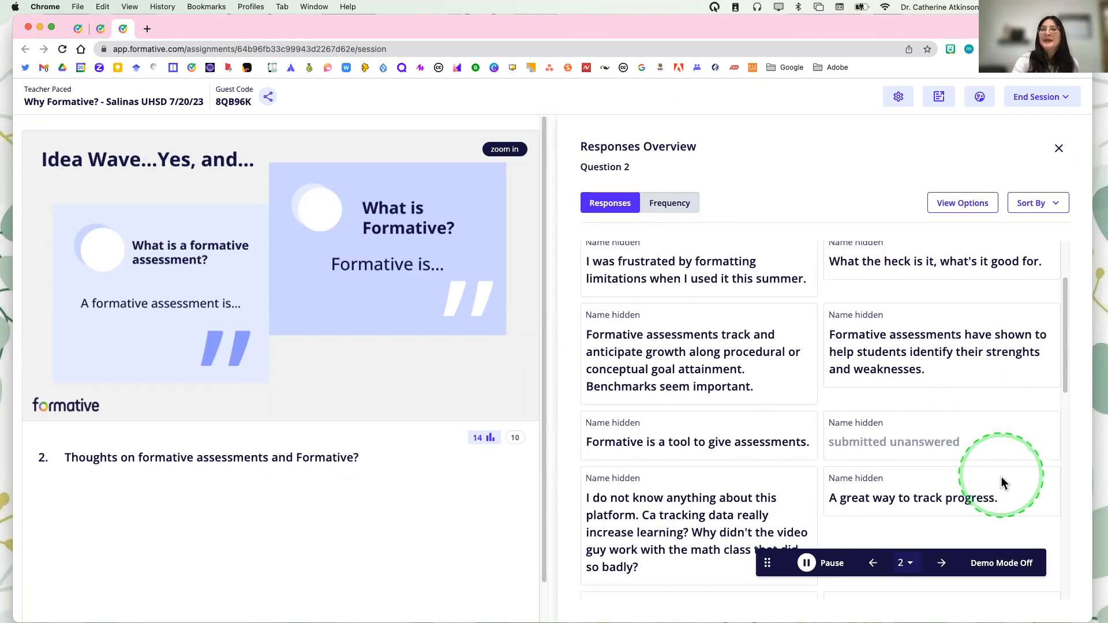
scroll(1001, 478, down, 3)
scroll(1002, 478, down, 3)
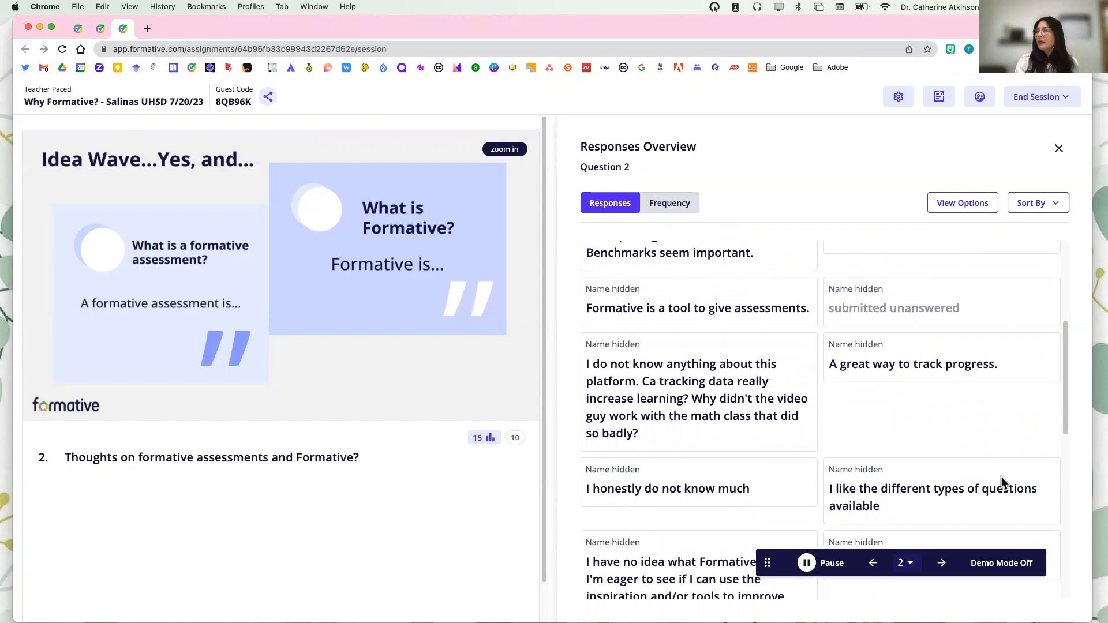
scroll(1001, 477, down, 2)
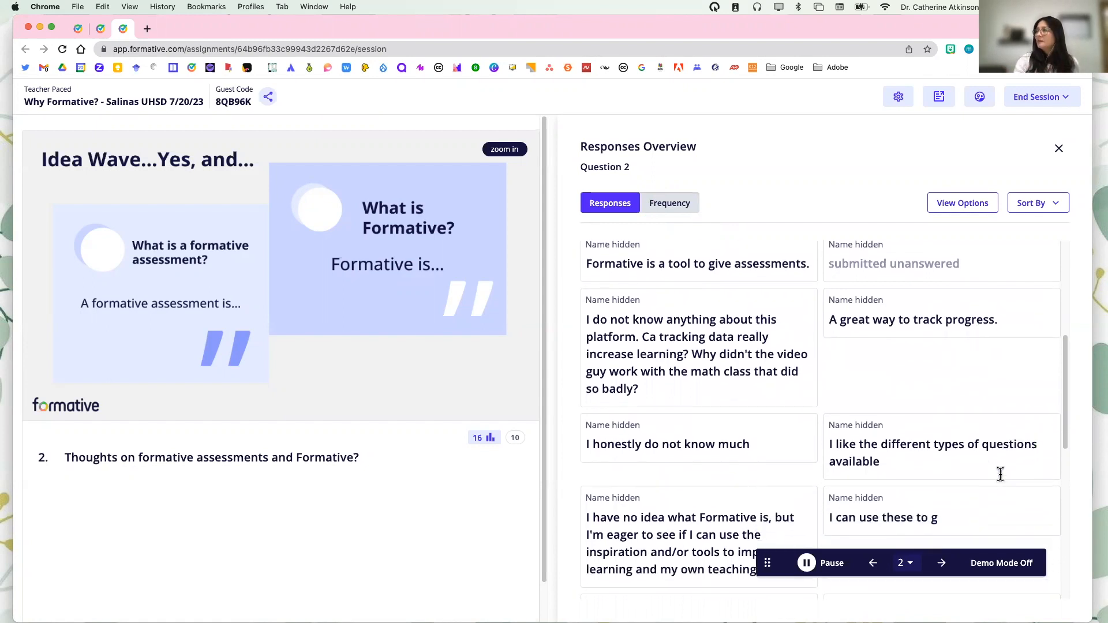
scroll(1002, 476, down, 3)
scroll(1002, 478, down, 3)
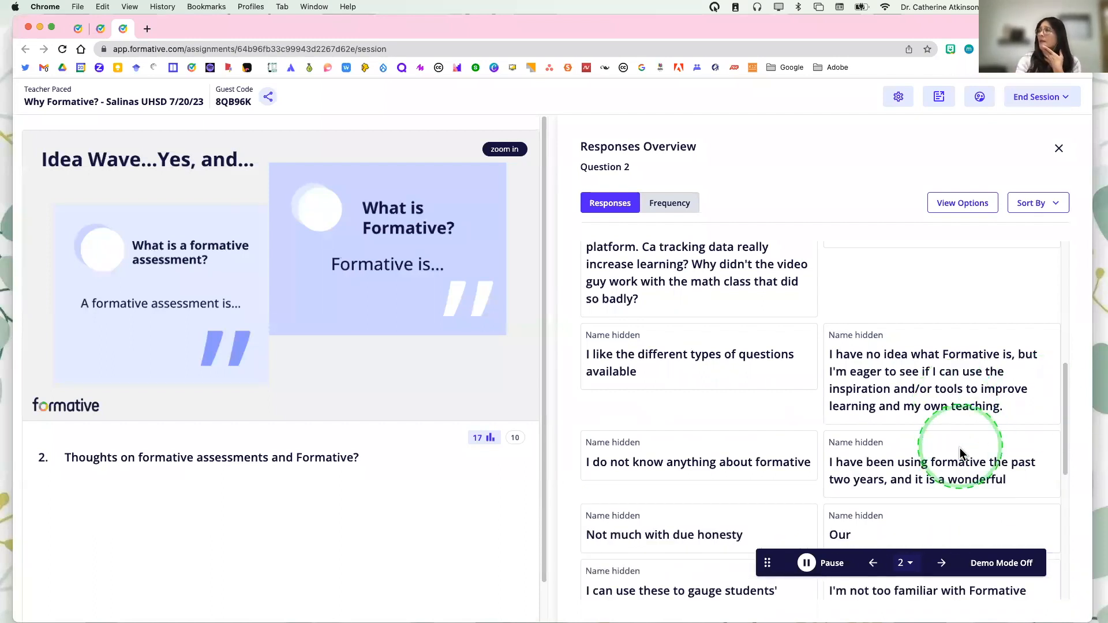
Read through the rest of the guests' answers to question 2 and close the responses overview
scroll(960, 448, down, 2)
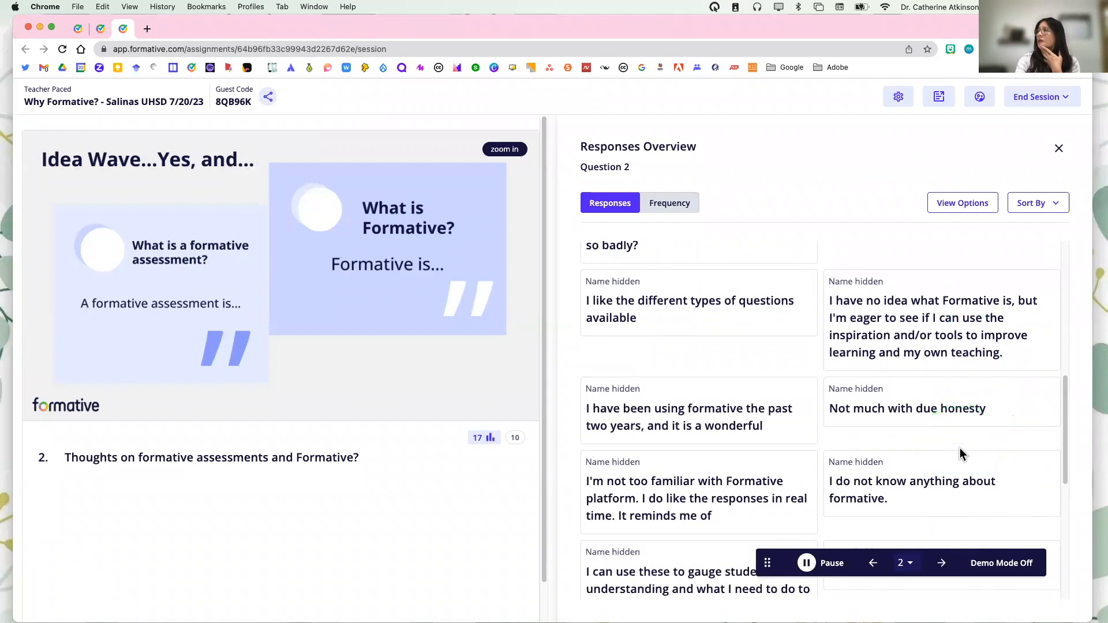
scroll(960, 448, down, 4)
scroll(960, 448, down, 2)
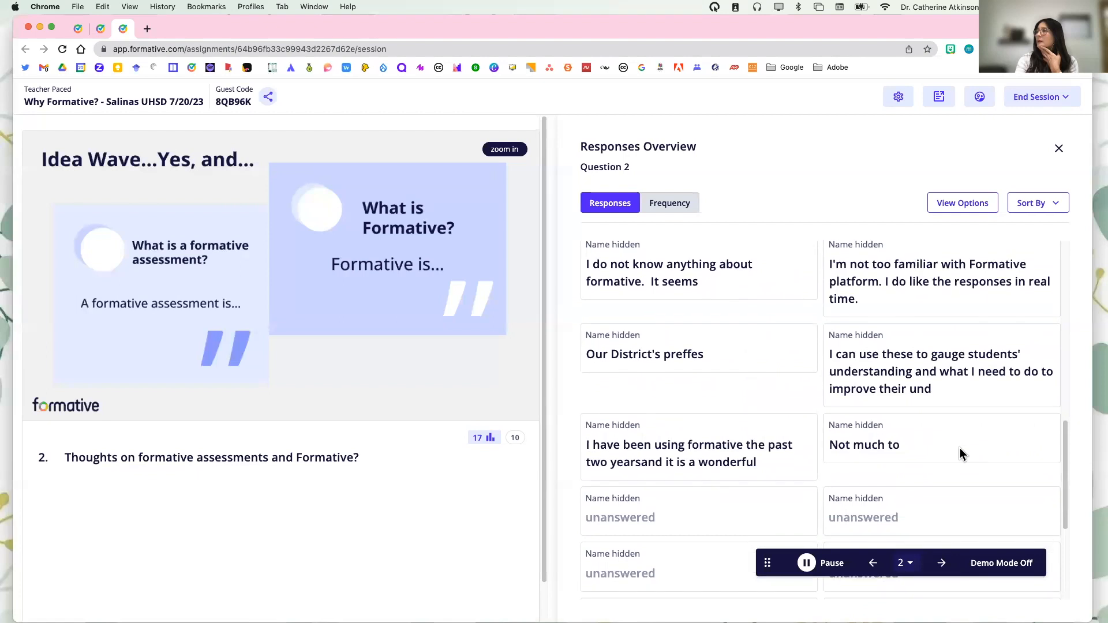
scroll(960, 448, down, 2)
scroll(961, 448, up, 3)
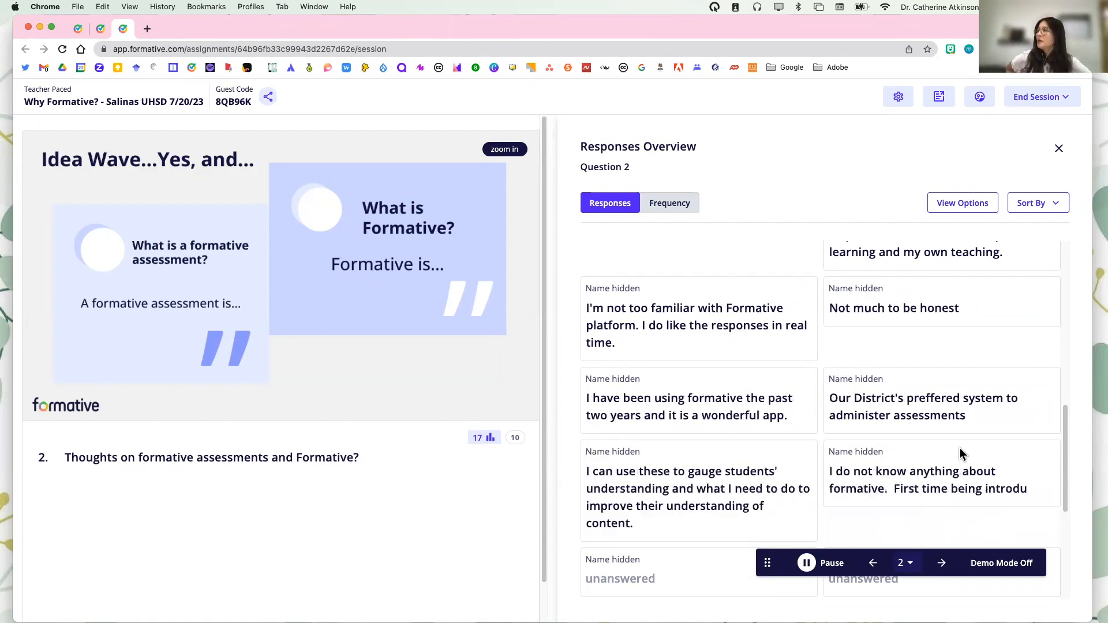
scroll(960, 448, up, 4)
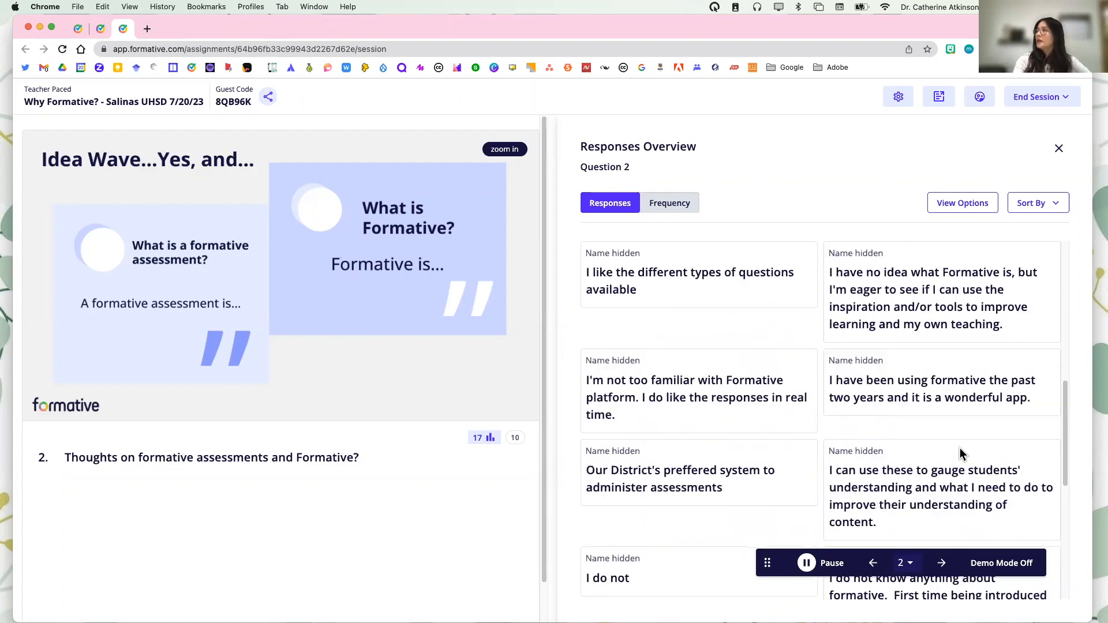
scroll(960, 448, up, 5)
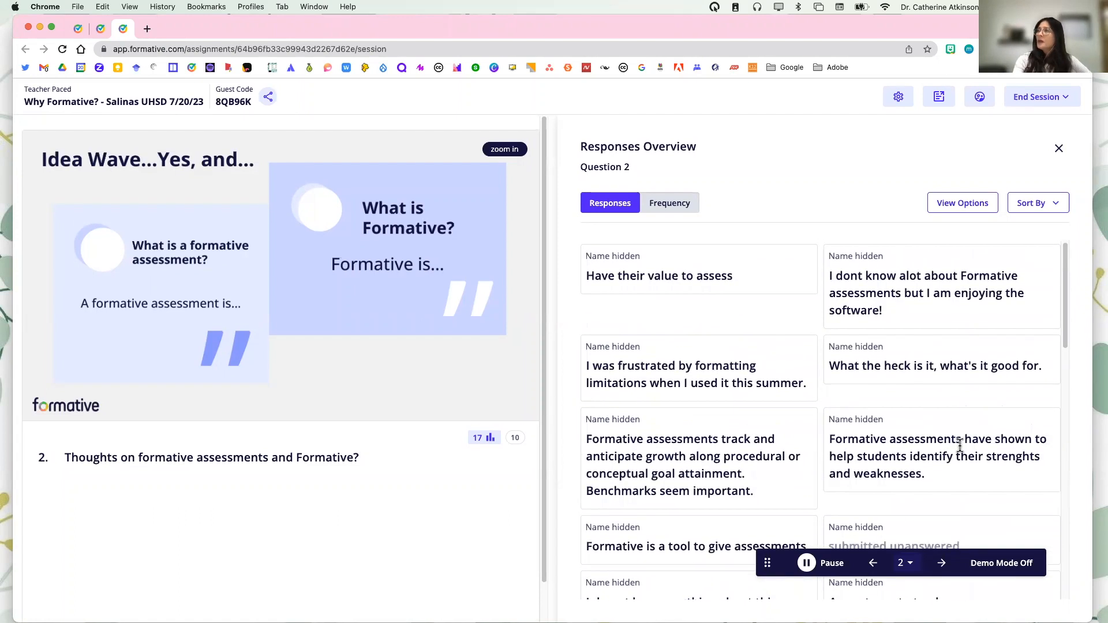
key(ctrl+alt+m)
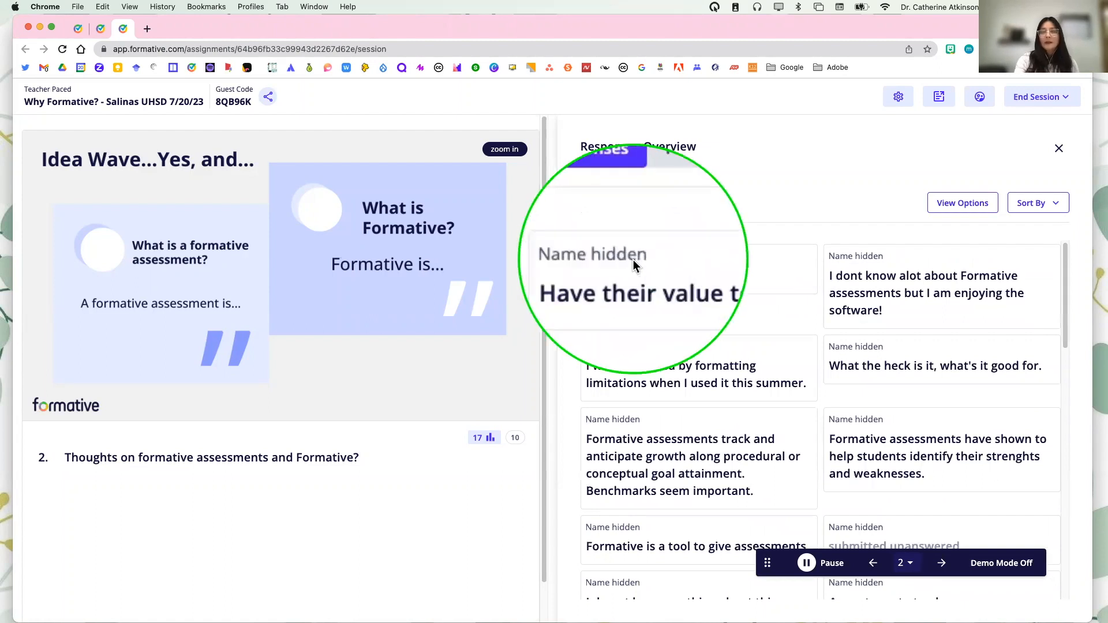
key(ctrl+alt+m)
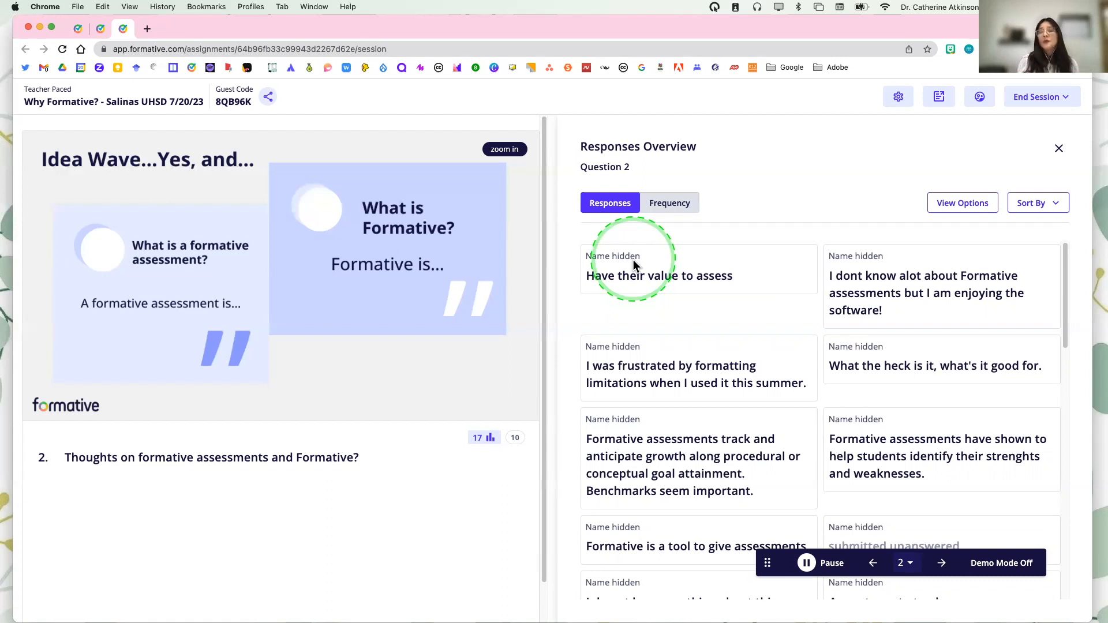
click(1059, 149)
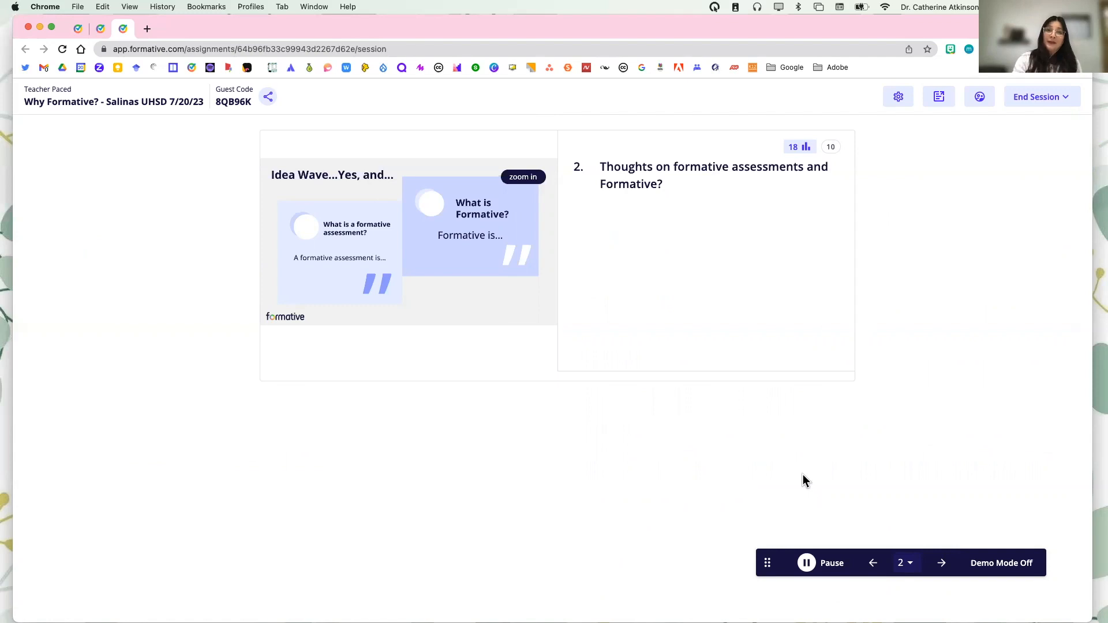
Advance to question 3 on the primary benefit of Formative and review its responses as a list and a frequency chart
click(942, 564)
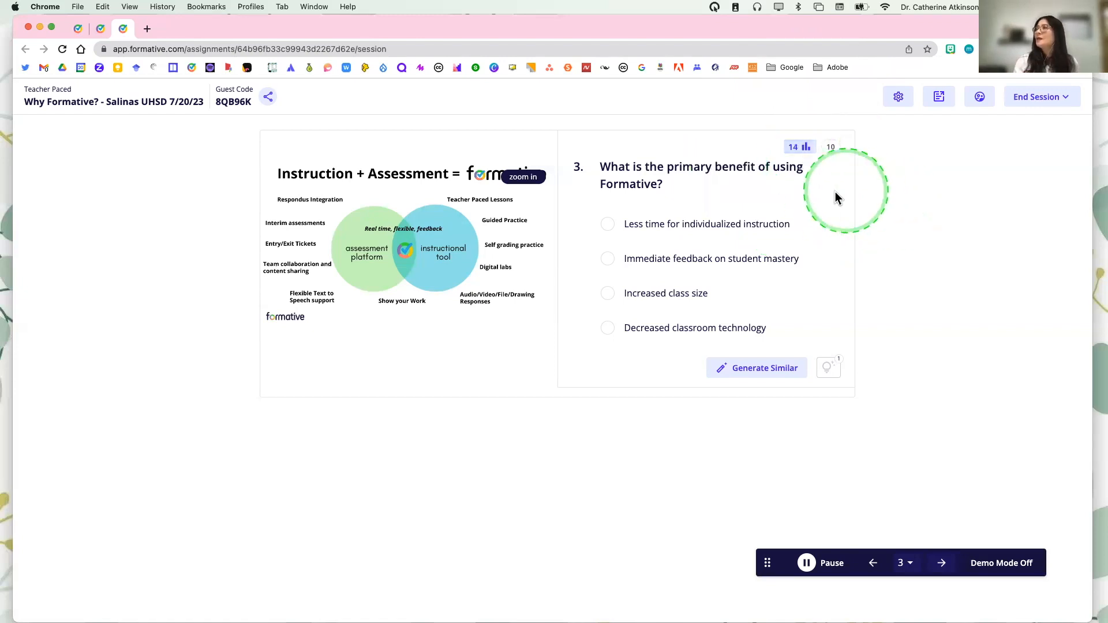
click(805, 153)
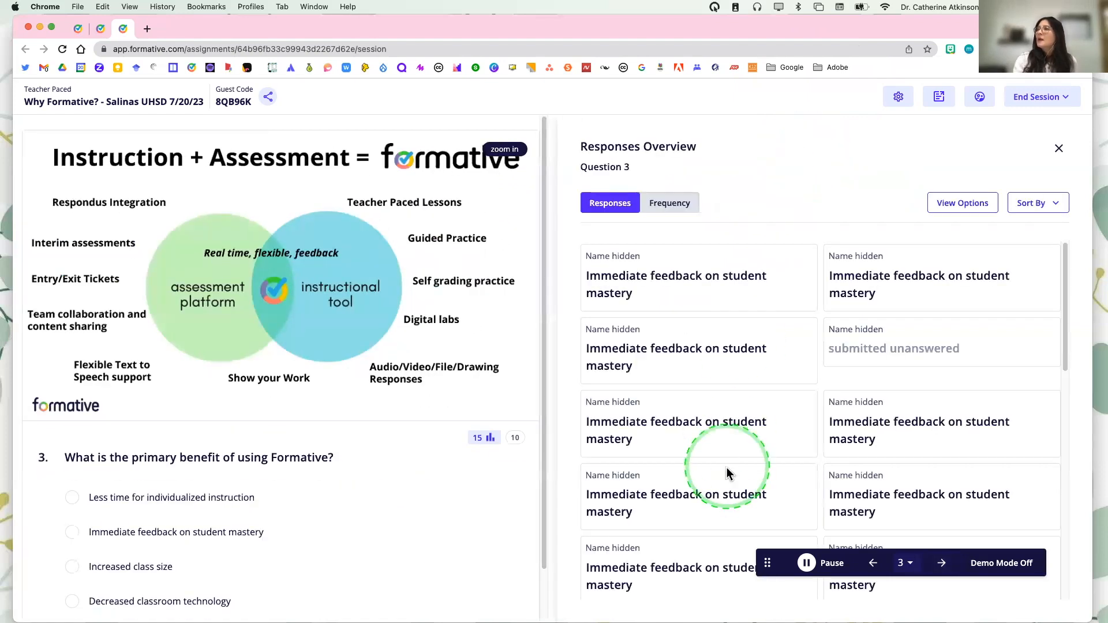
scroll(727, 473, down, 5)
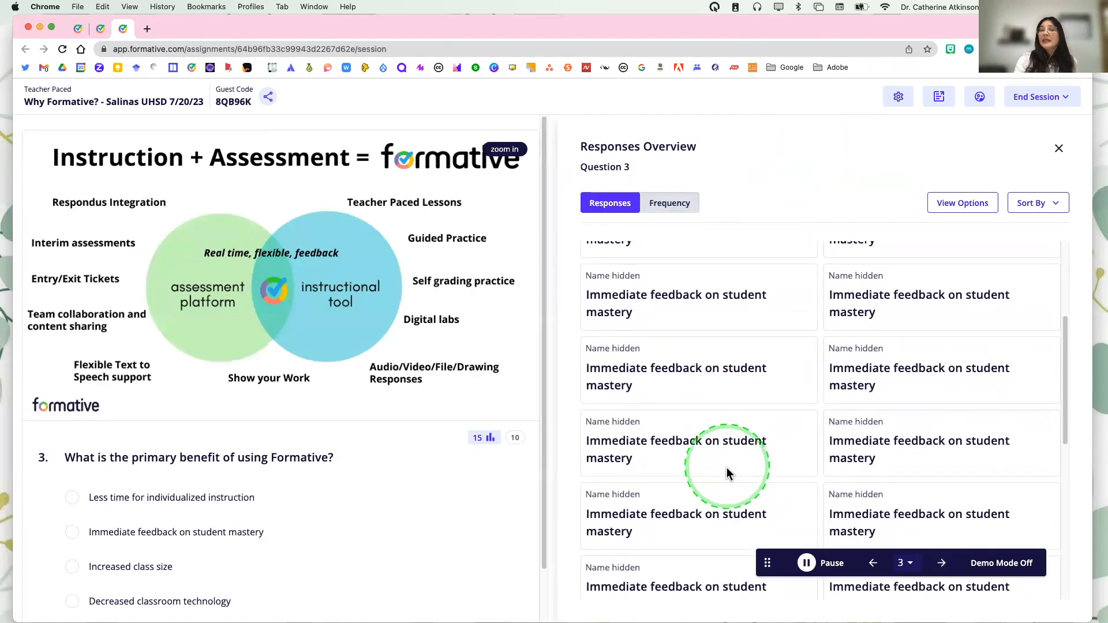
click(672, 205)
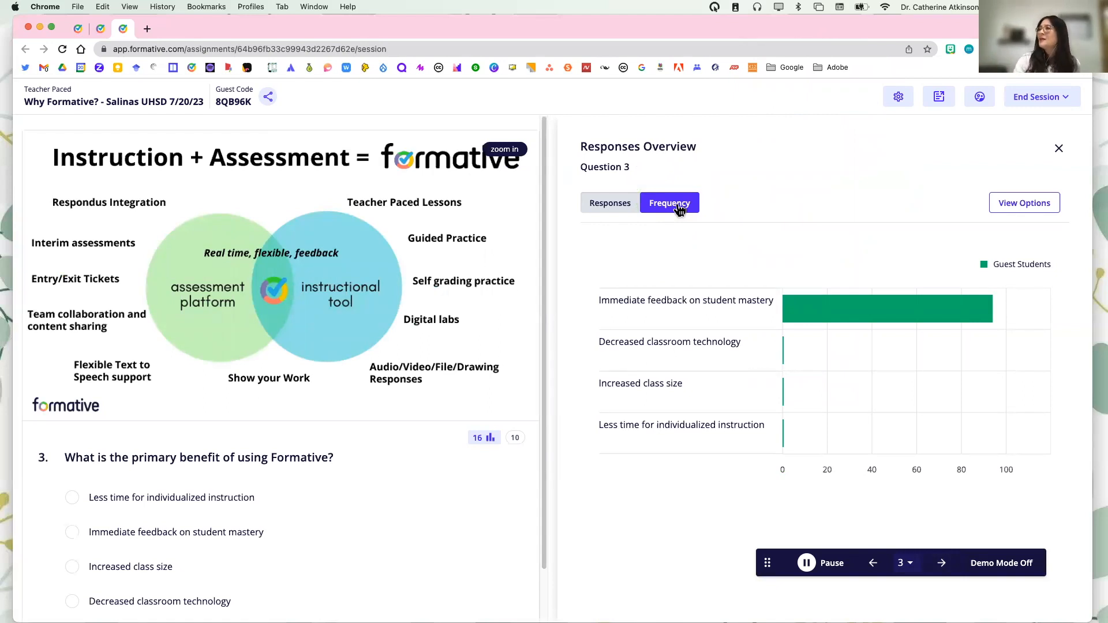
click(1059, 150)
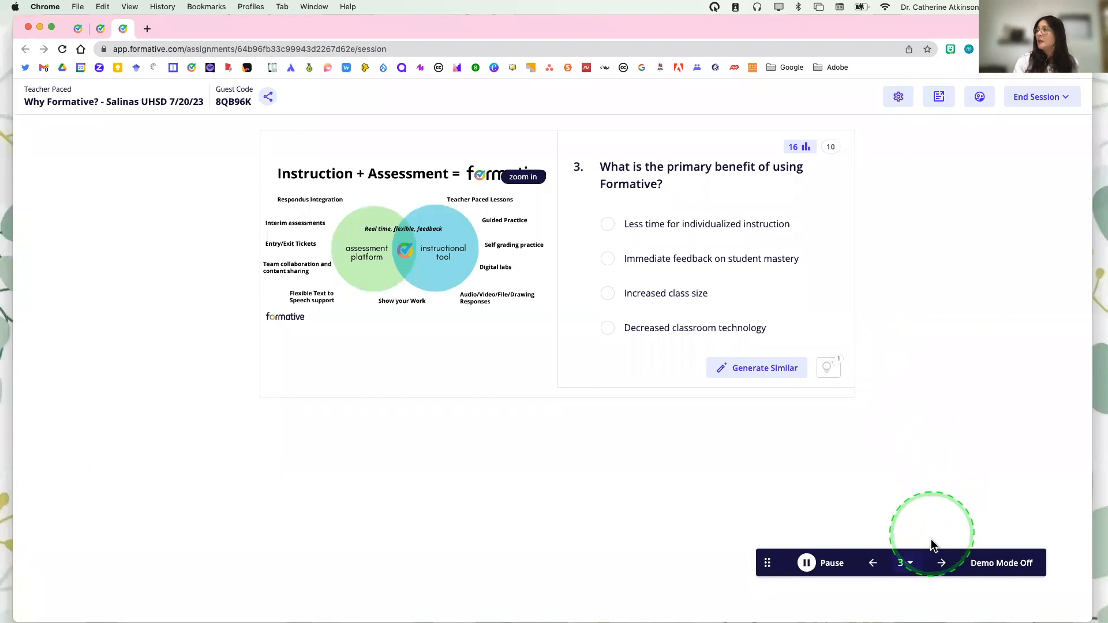
Advance through the "Why Formative" slide to question 4 on differentiation and open its responses overview
click(941, 563)
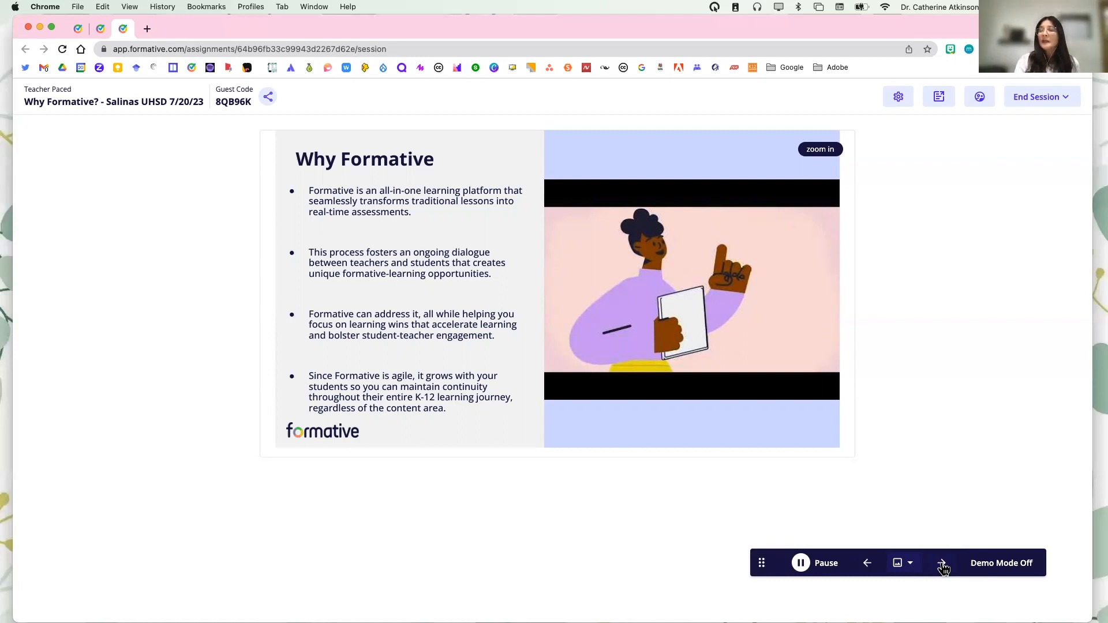
click(942, 564)
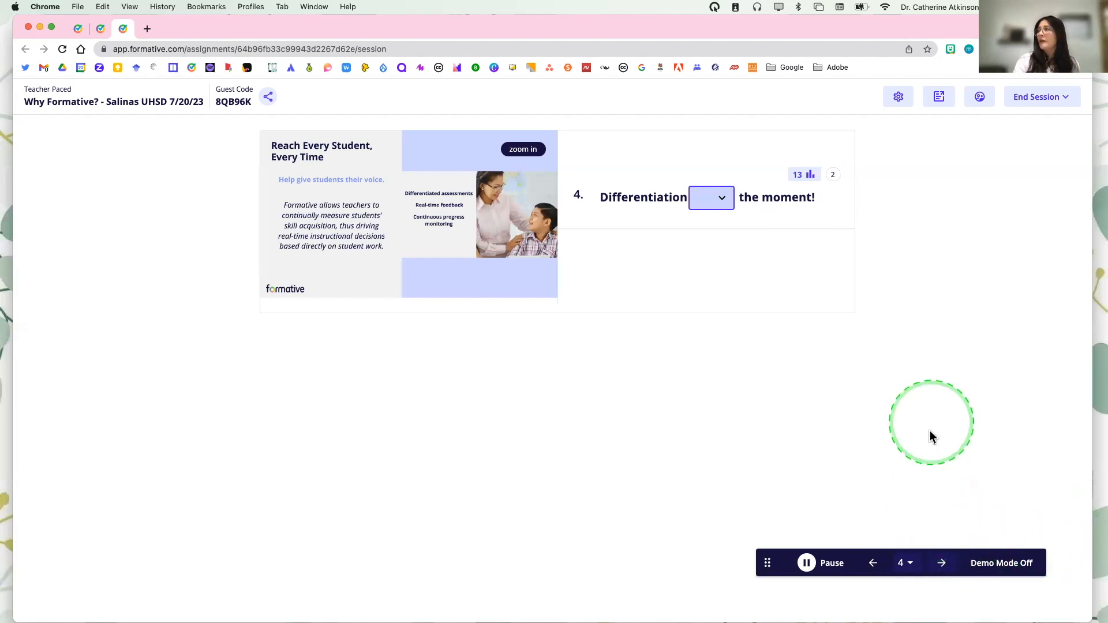
click(805, 175)
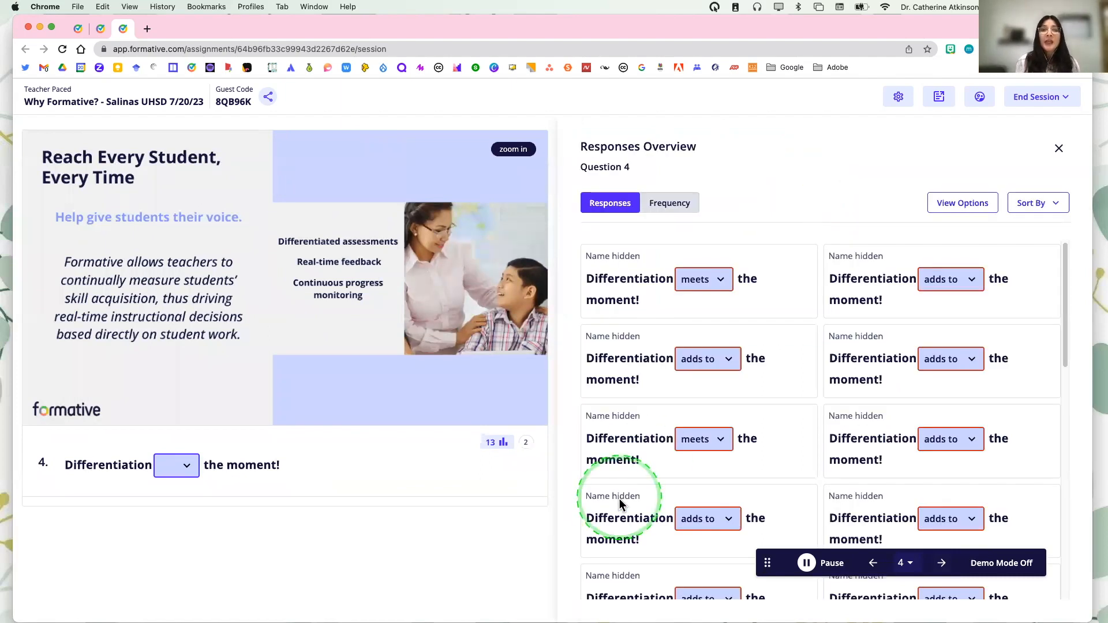
Advance past the "Meet Sophia!" video and the Instruct-Assess-Engage-Analyze cycle to the "Closing the Feedback Loop" slide
click(942, 563)
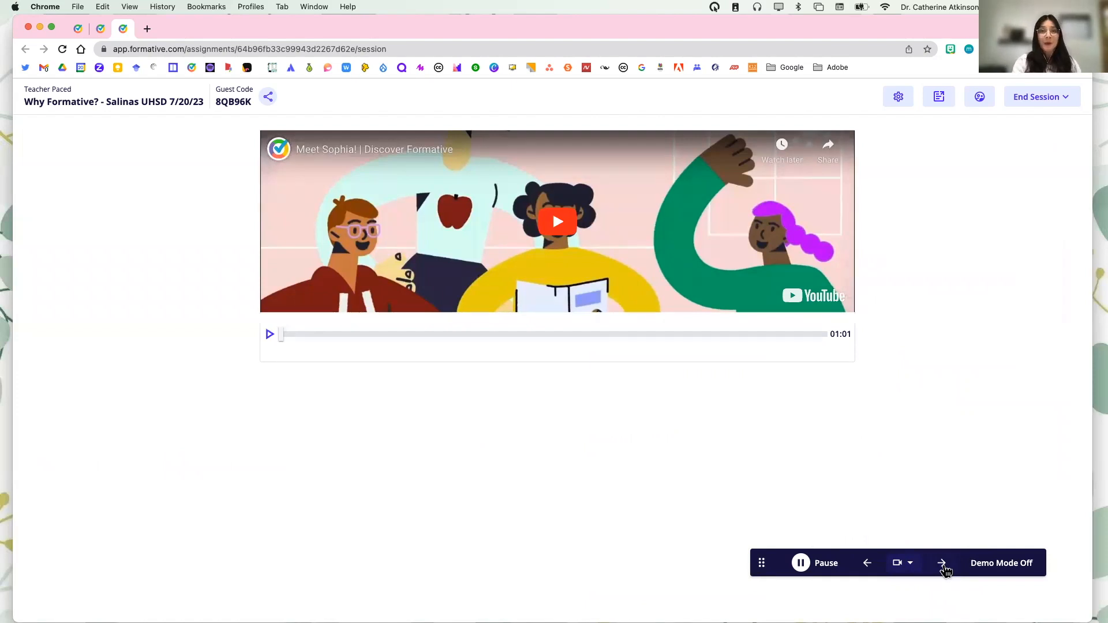
click(942, 564)
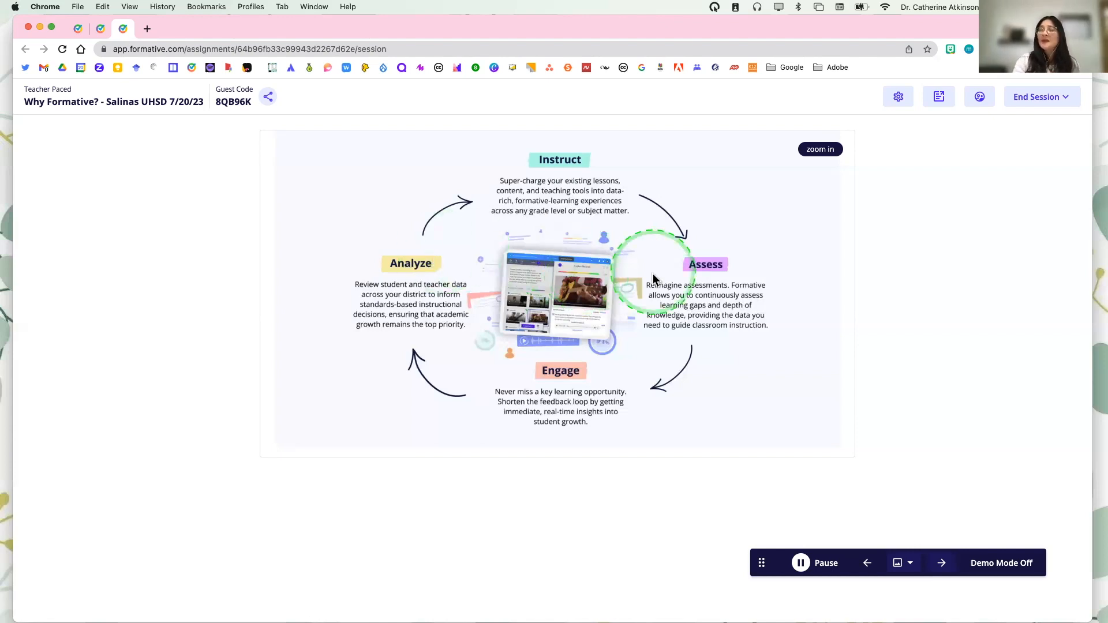
click(942, 564)
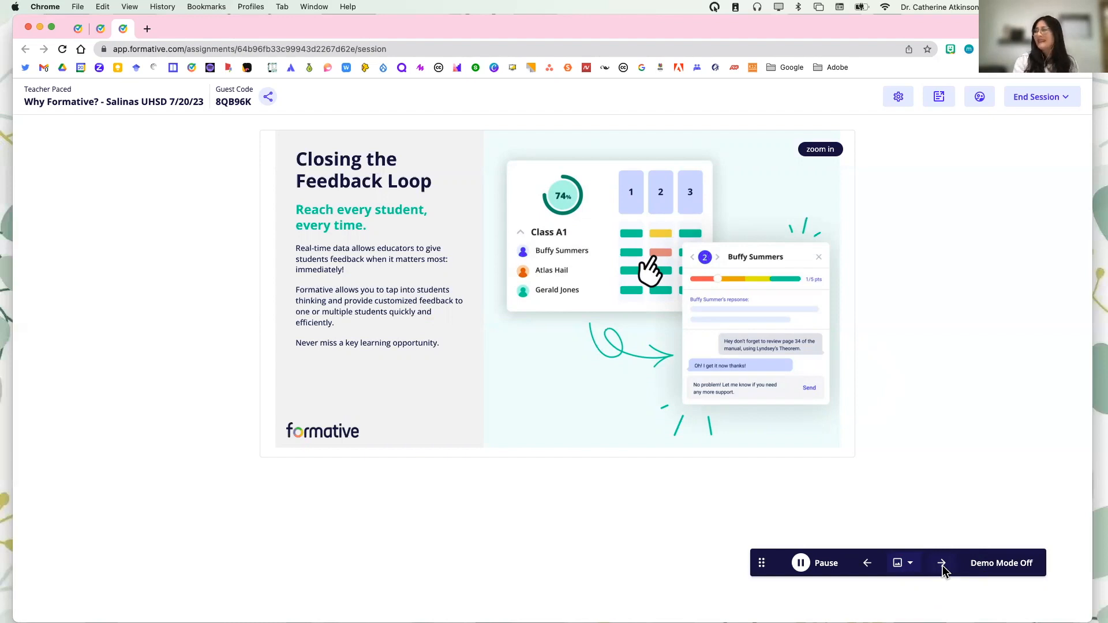
Advance through the app.formative.com sign-up slide and the two dashboard introduction slides to the "Account Settings" page
click(942, 563)
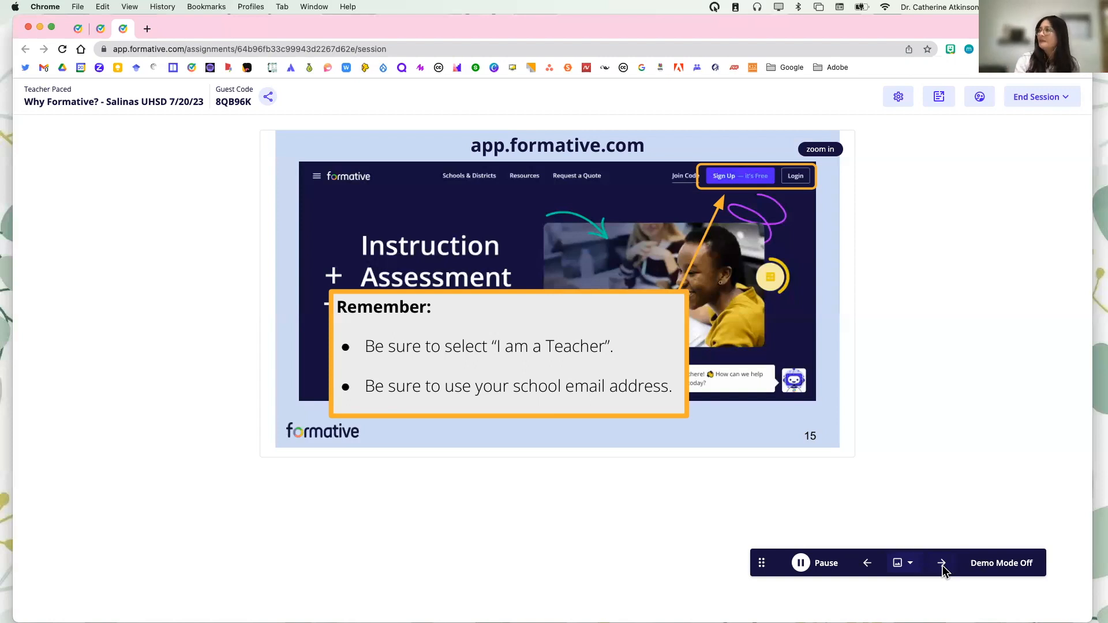
click(942, 563)
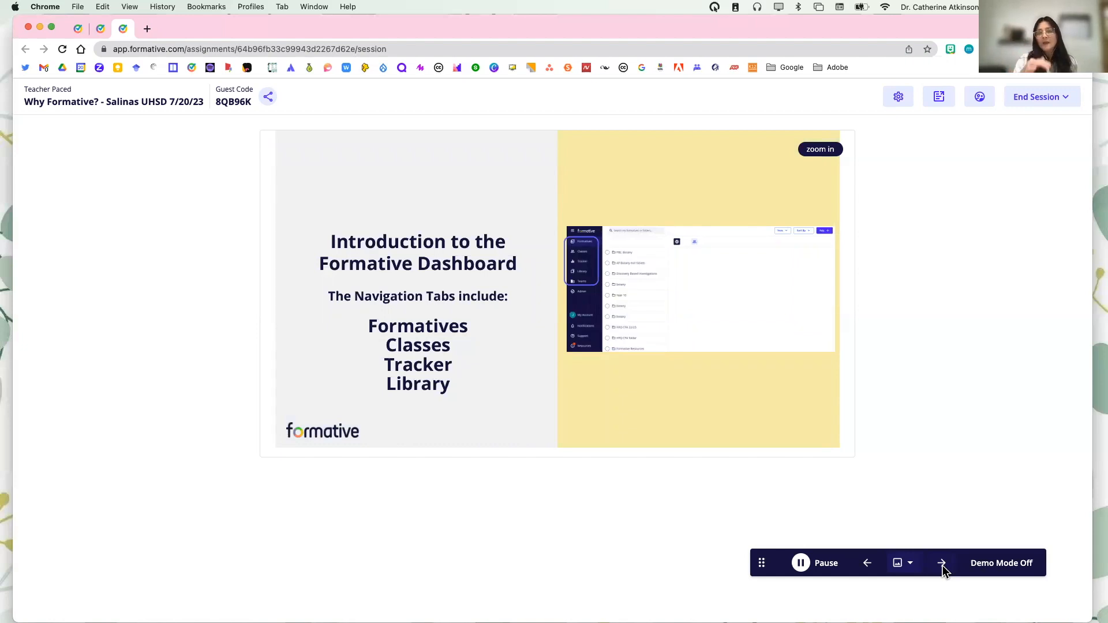
click(942, 564)
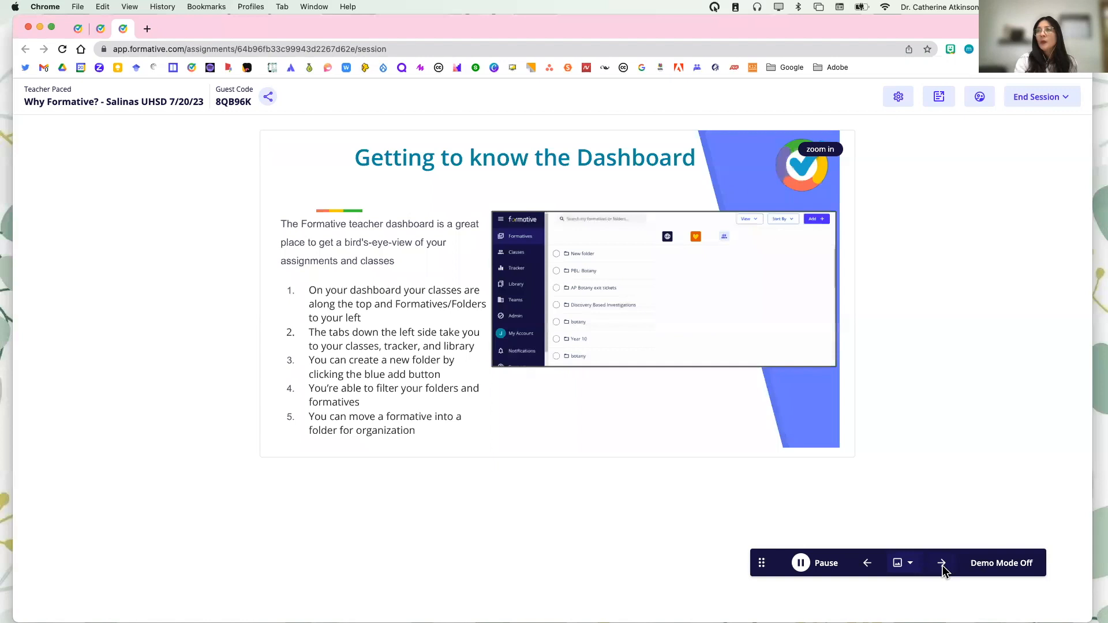
click(942, 563)
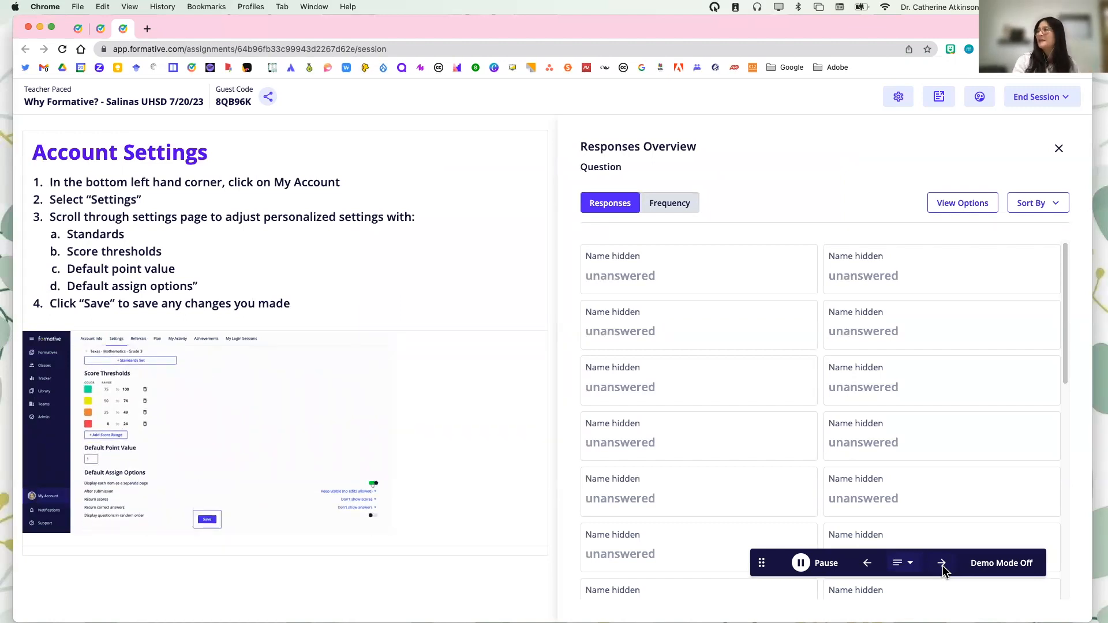
Switch to the Formative home dashboard and look through the folders and assignments in the Formatives list
click(81, 30)
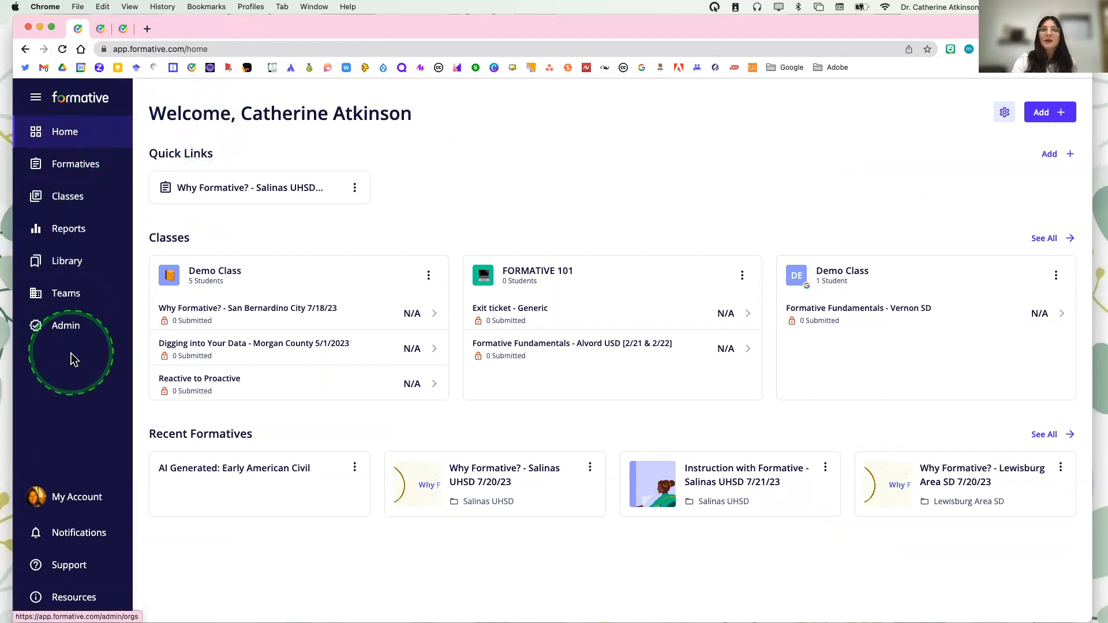
click(83, 169)
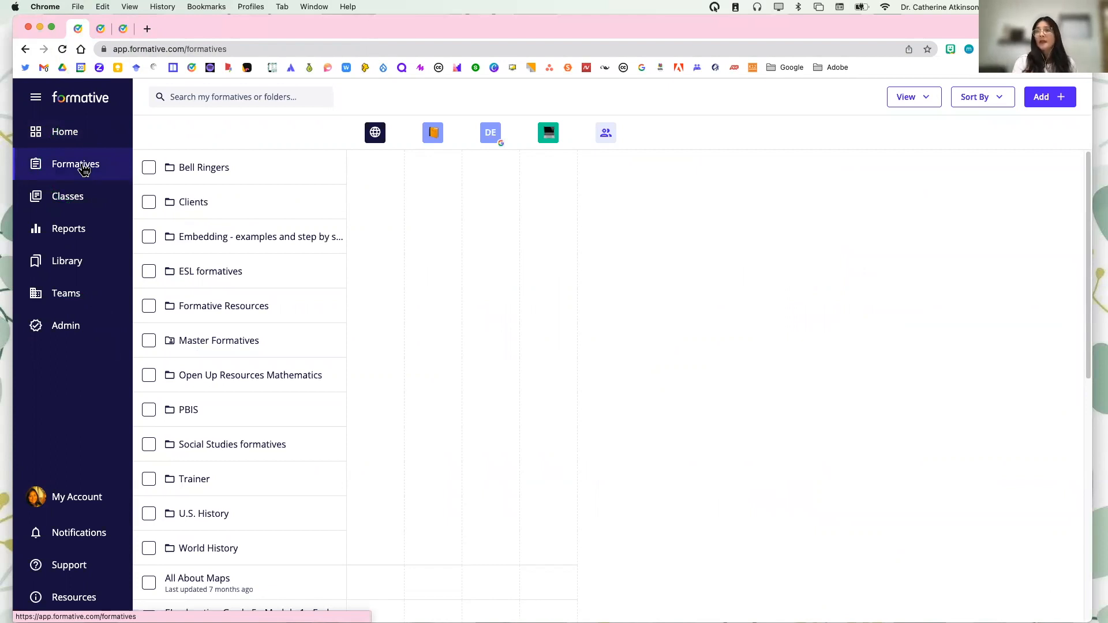
scroll(213, 407, down, 5)
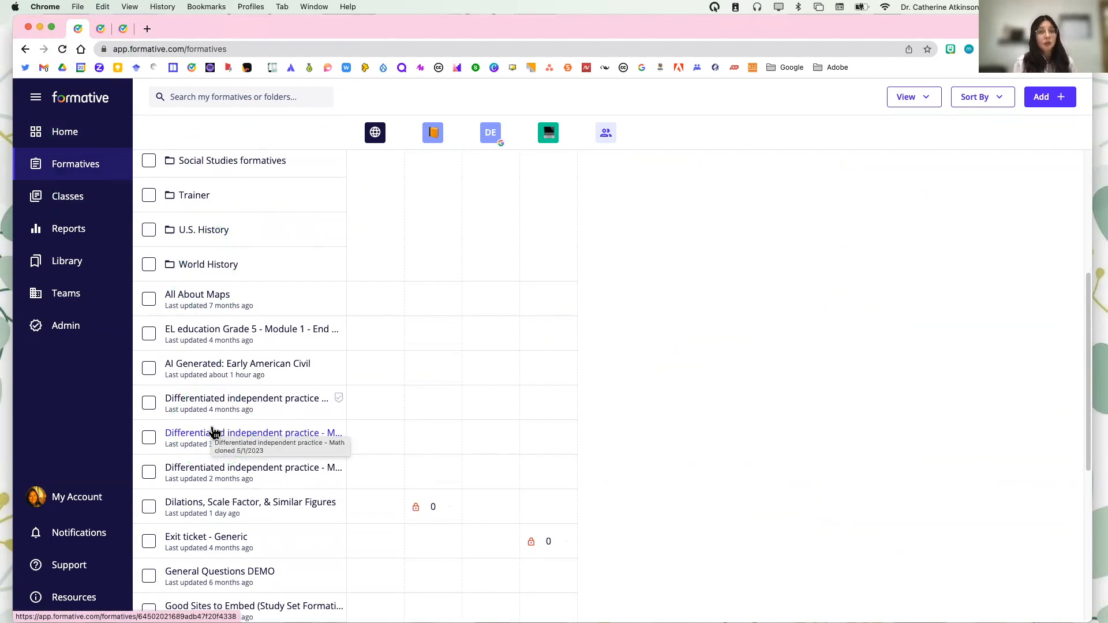
click(96, 176)
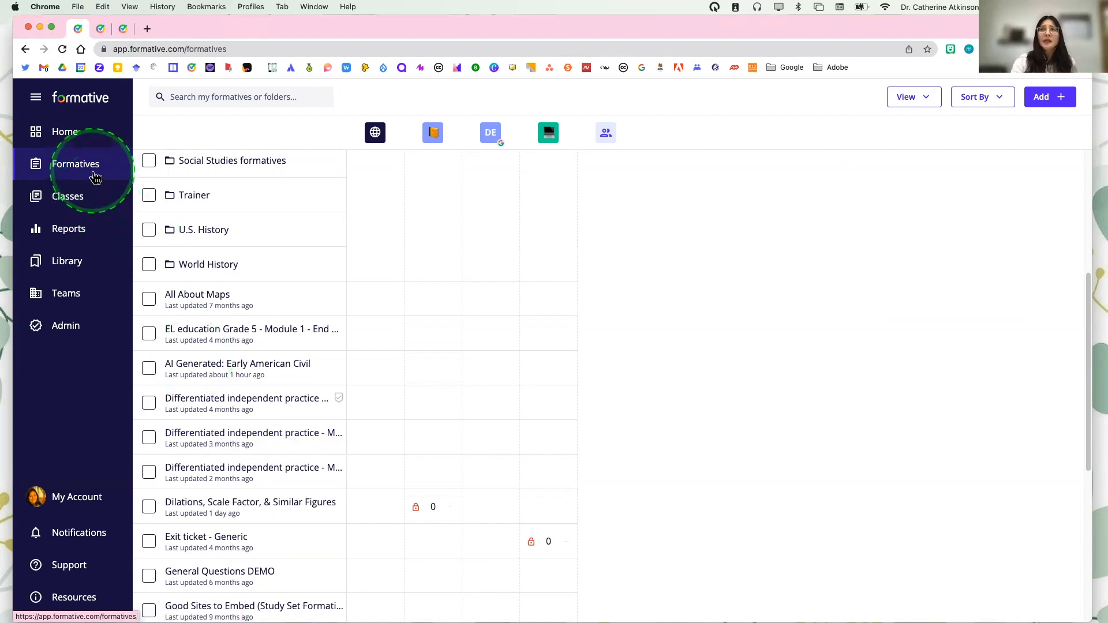
scroll(245, 253, up, 5)
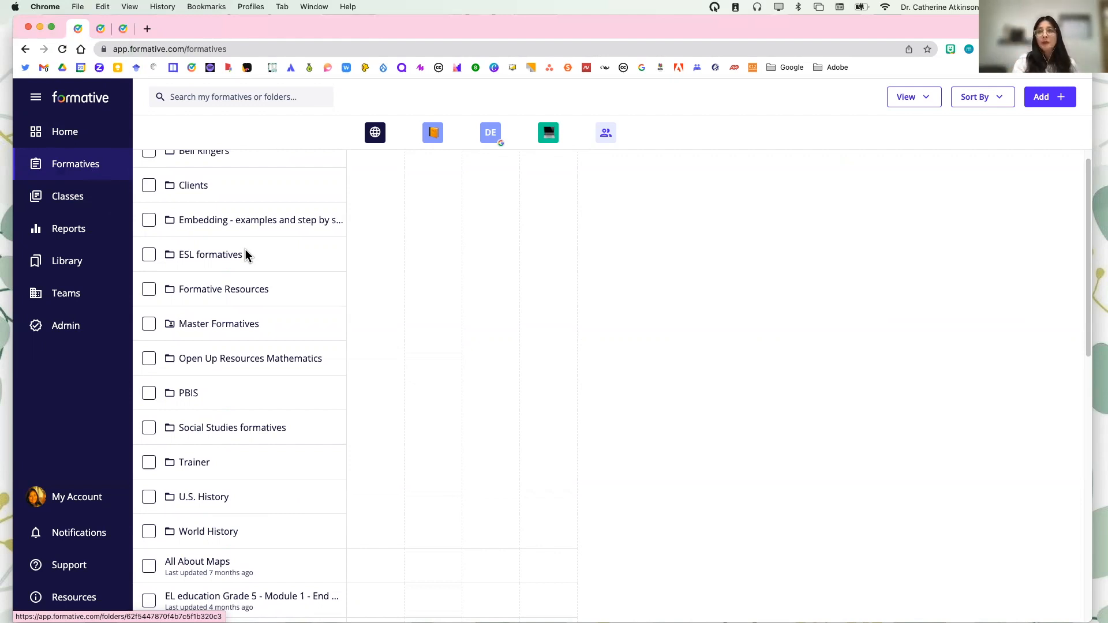
Select the ESL formatives folder to show its copy, rename, share, move and delete options, and clear the selection
click(149, 255)
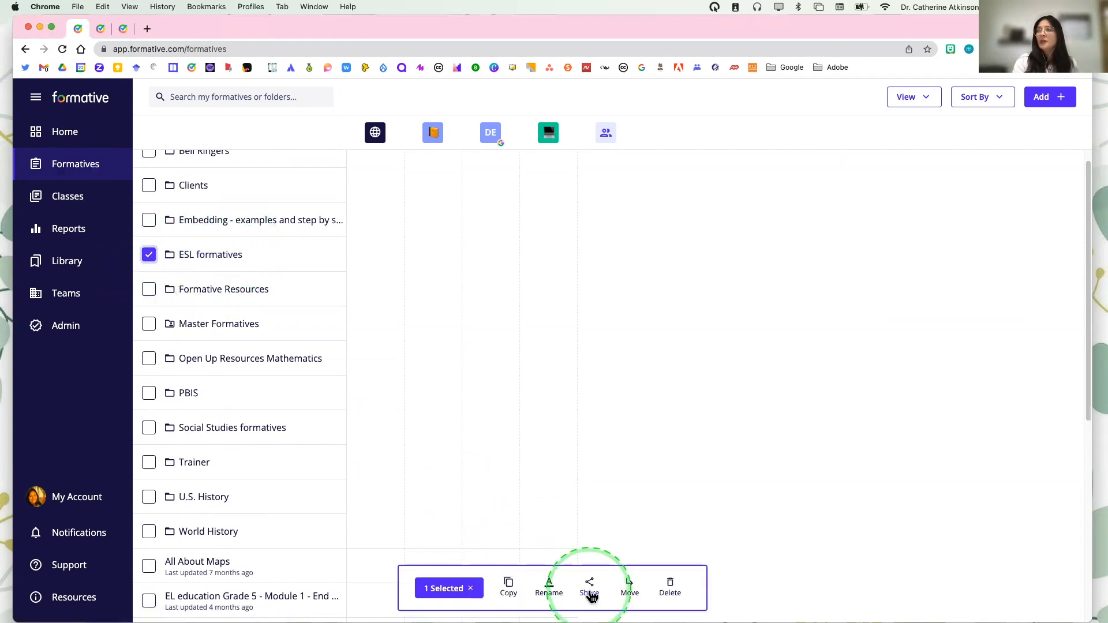
key(alt+s)
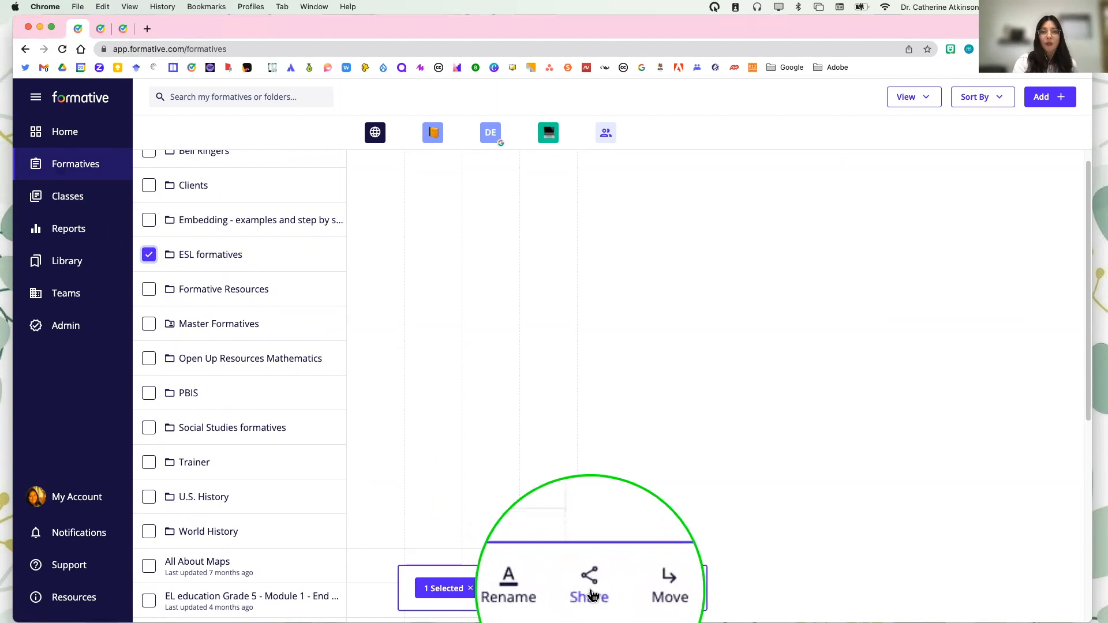
key(alt+s)
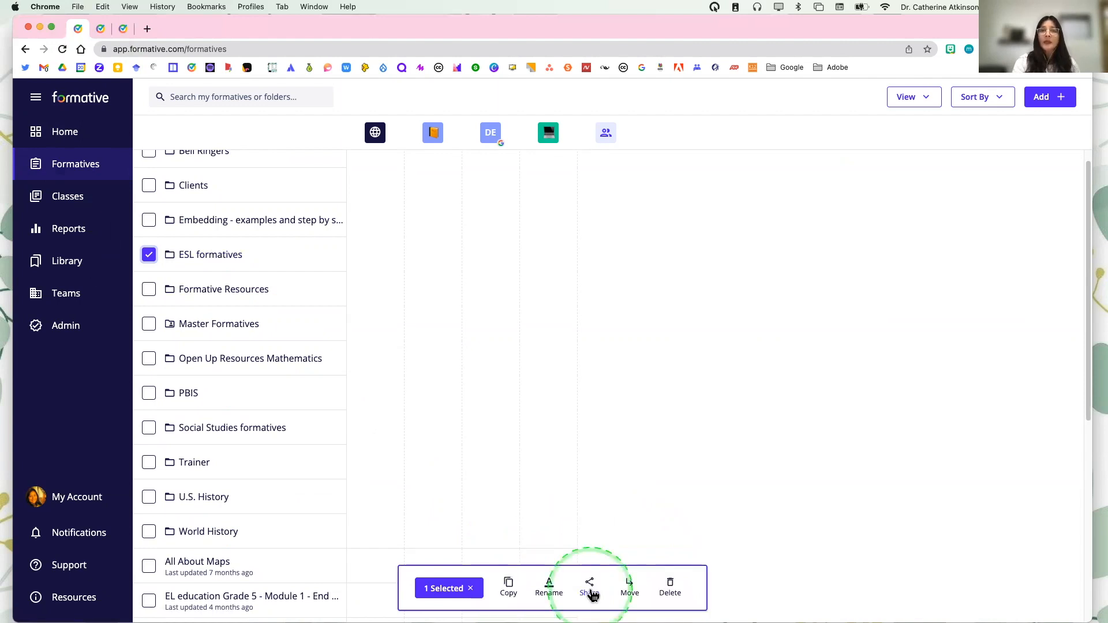
click(150, 257)
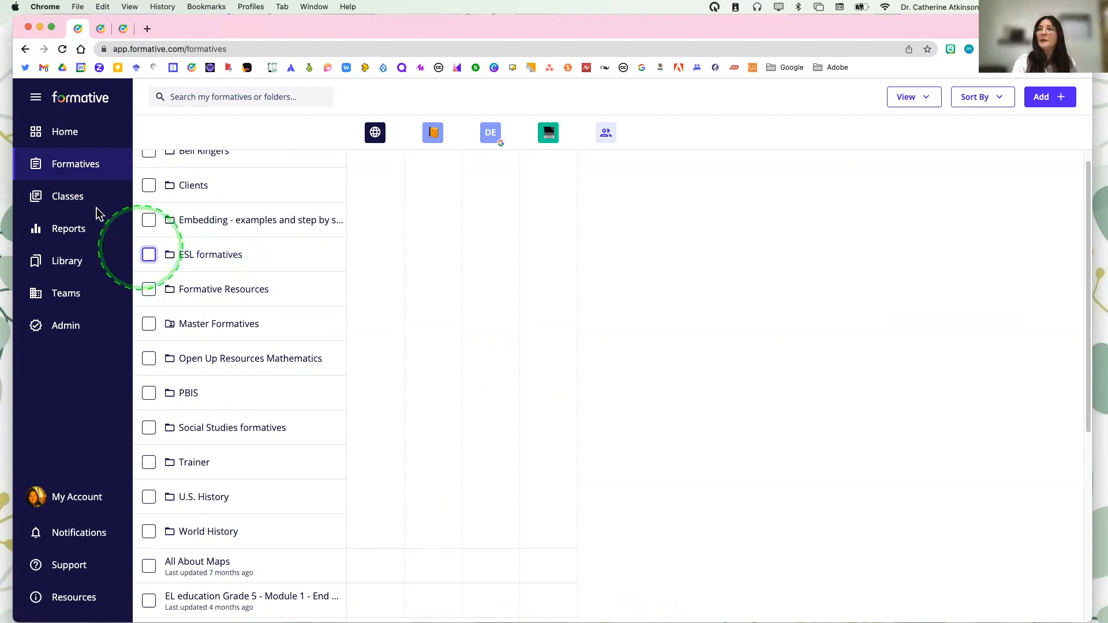
View the Classes page, and look at the Progress and Tracker reports
click(76, 199)
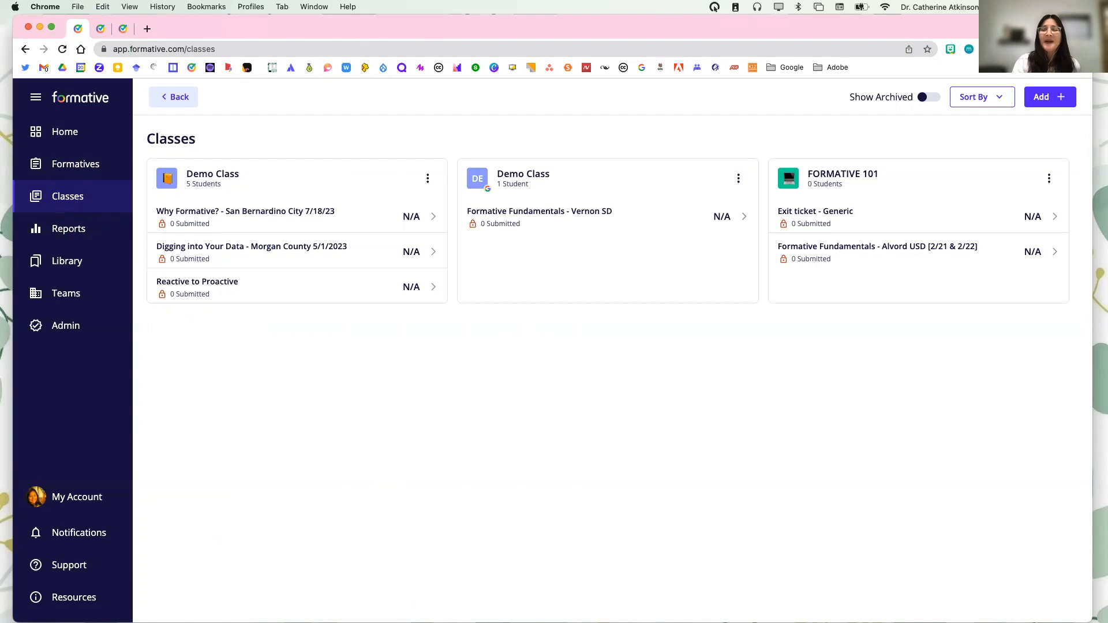
click(81, 237)
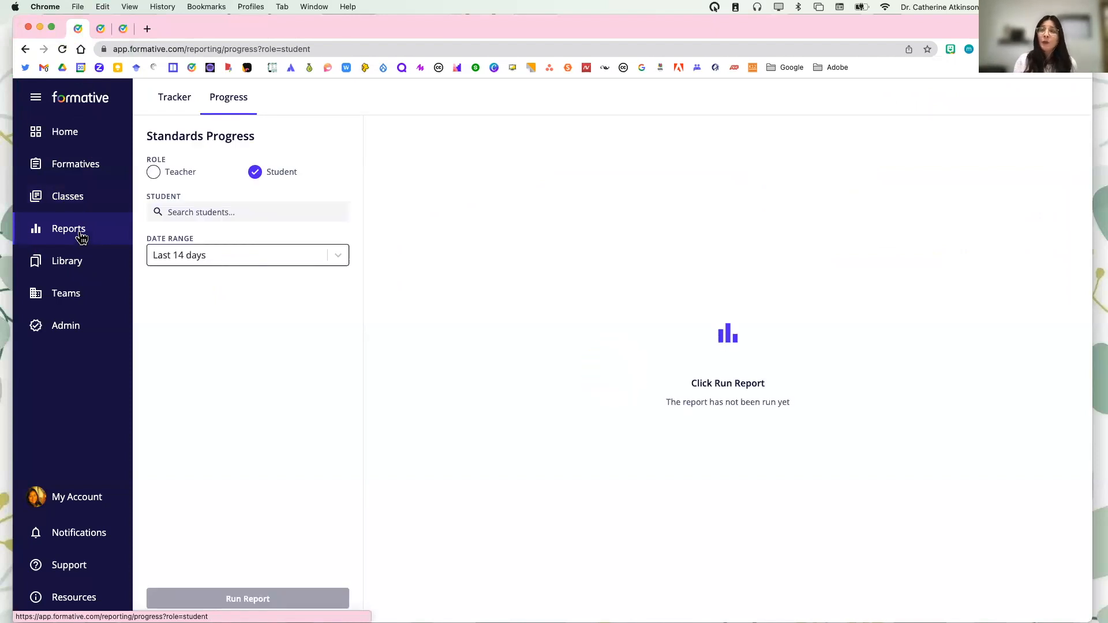
click(168, 99)
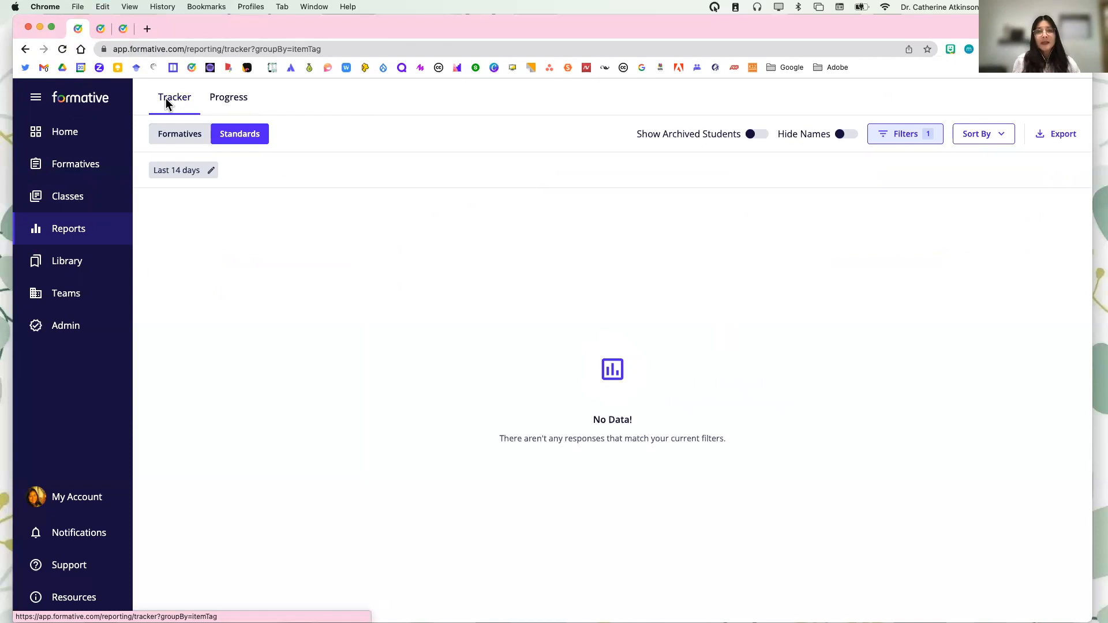
View the Tracker report by standards, and switch the Standards Progress report role to Student
click(244, 136)
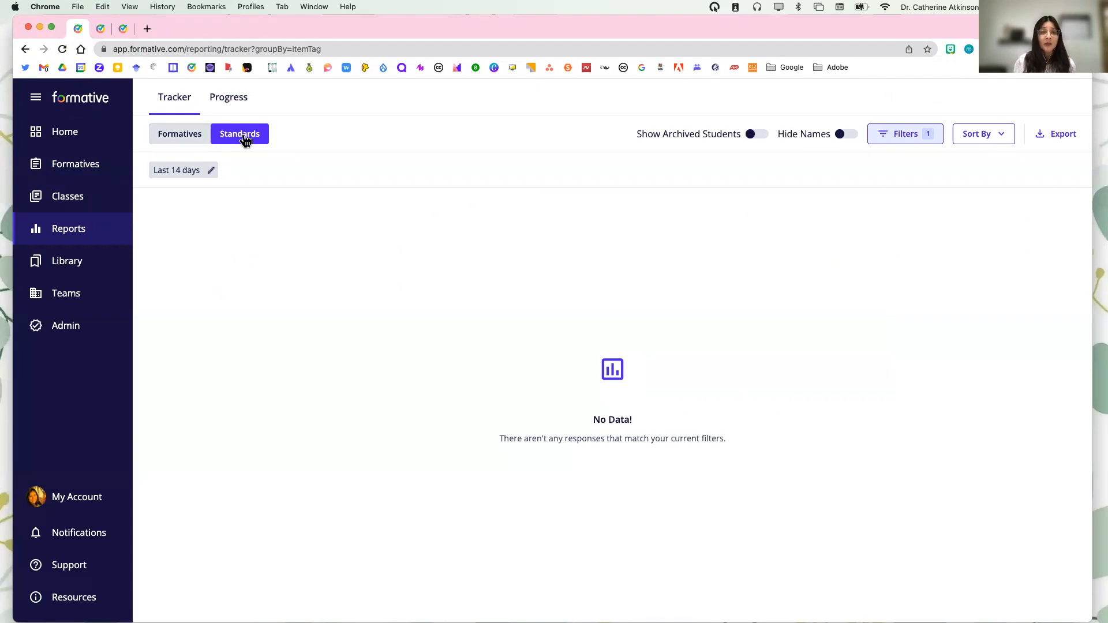
click(230, 100)
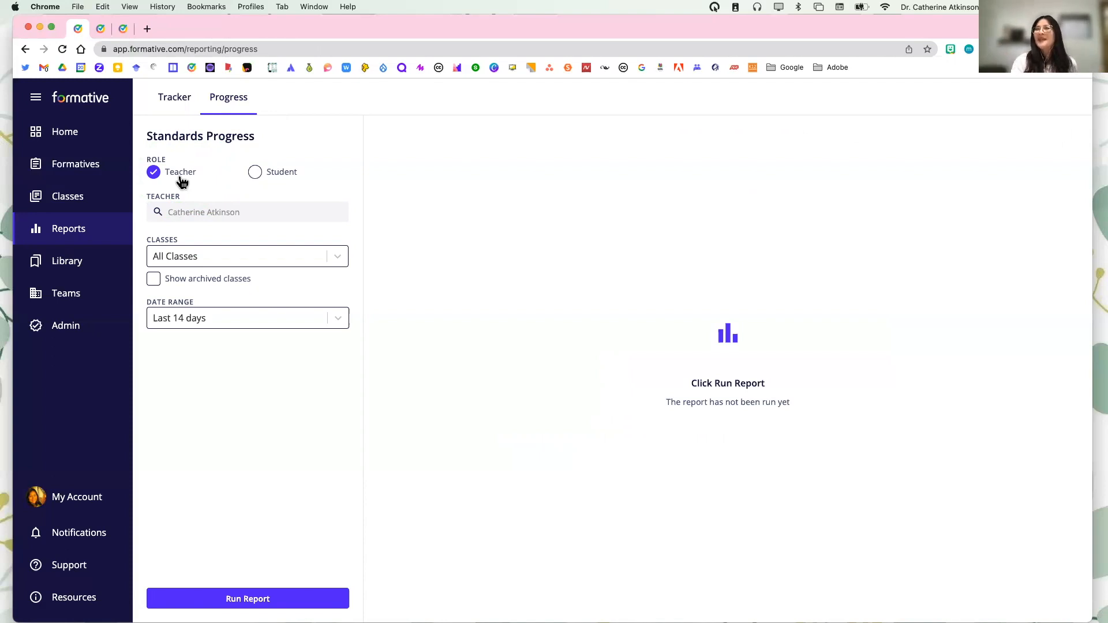
click(256, 176)
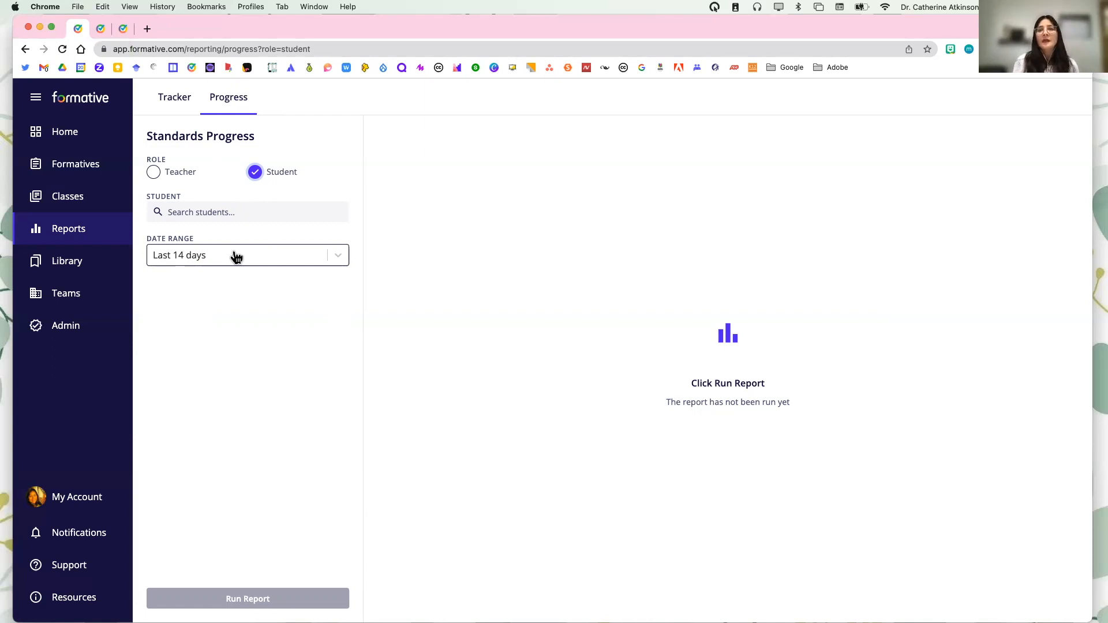
Browse the Library and preview collections such as EngageNY Mathematics, Illinois State Test Prep Items, Illustrative Mathematics and Open Up Resources ELA
click(62, 266)
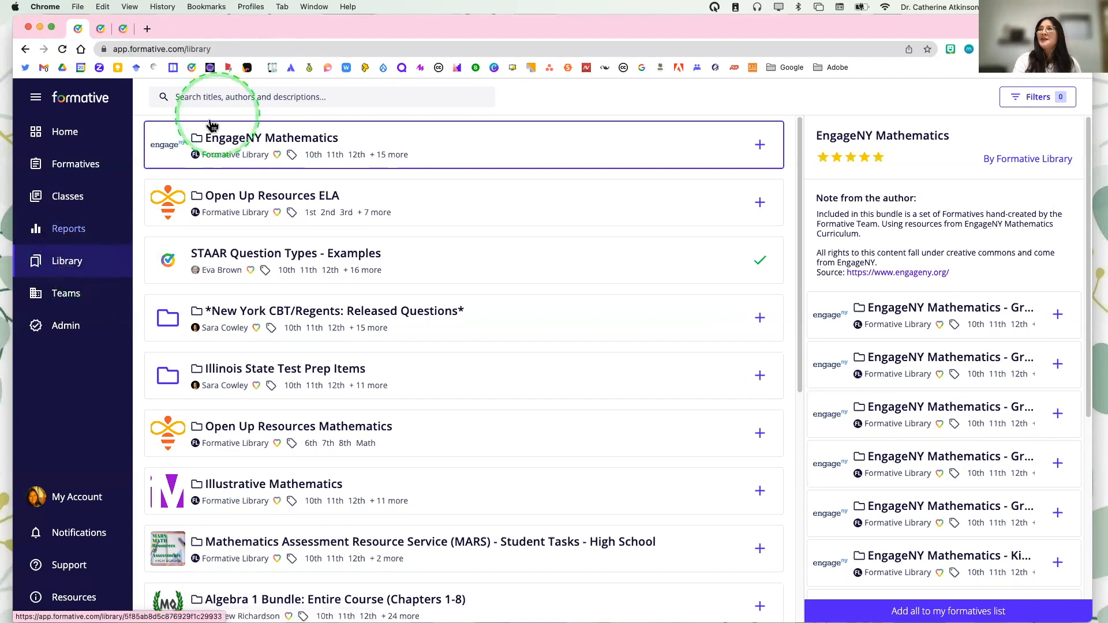
click(220, 96)
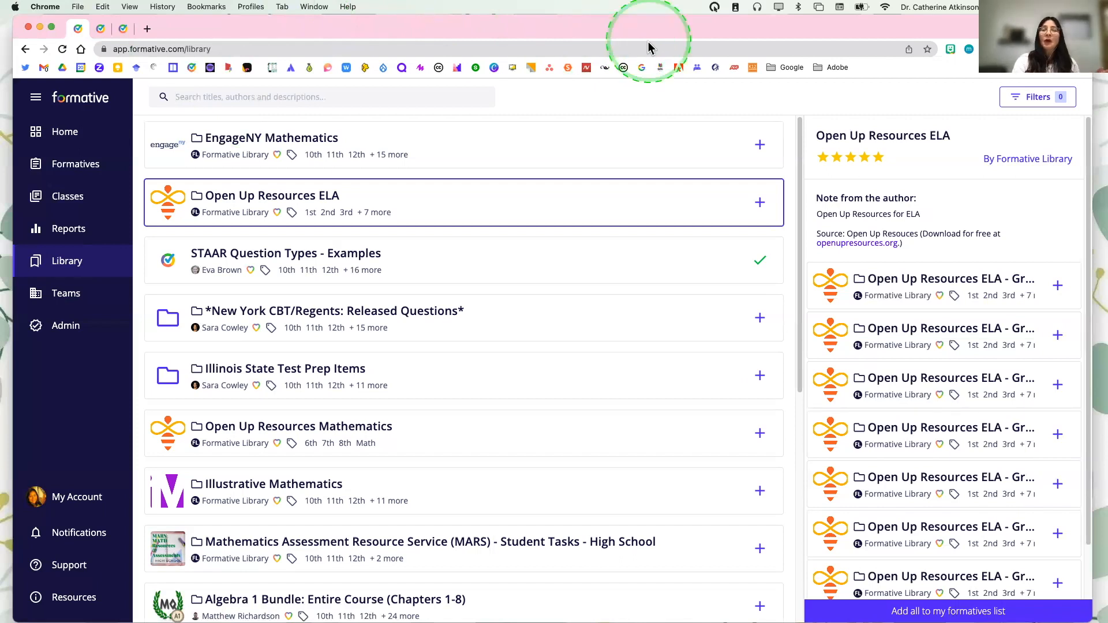
click(495, 141)
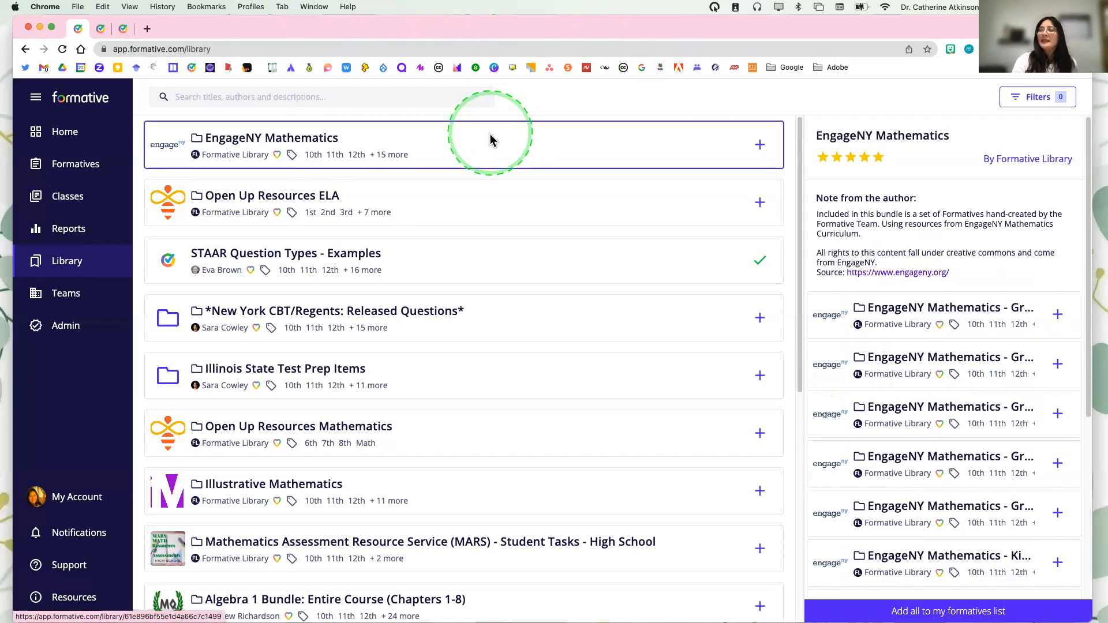
click(467, 371)
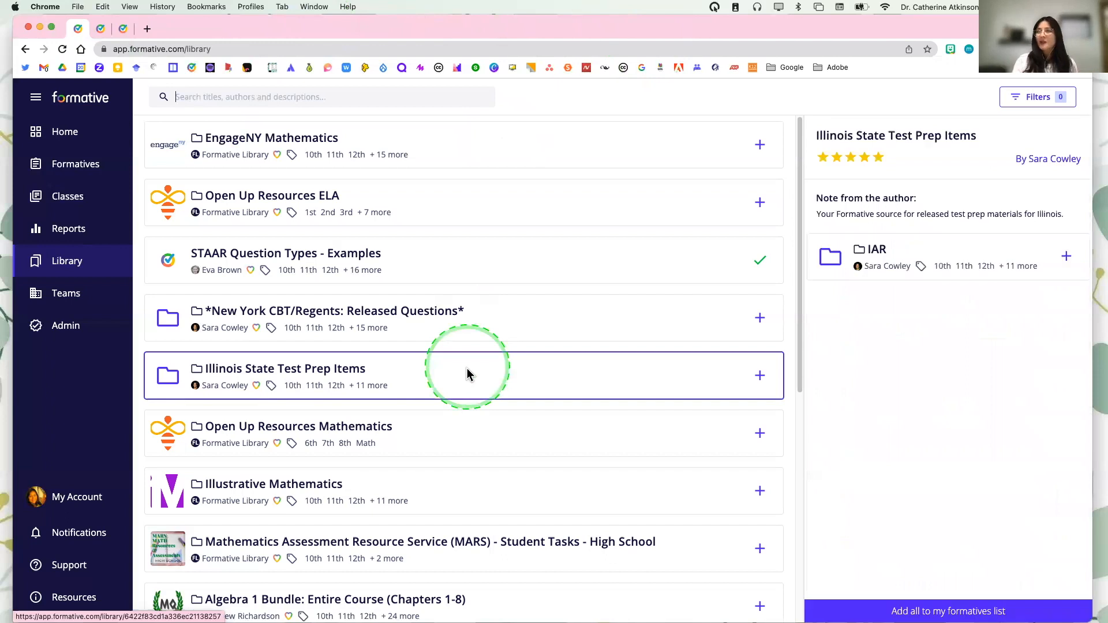
click(475, 305)
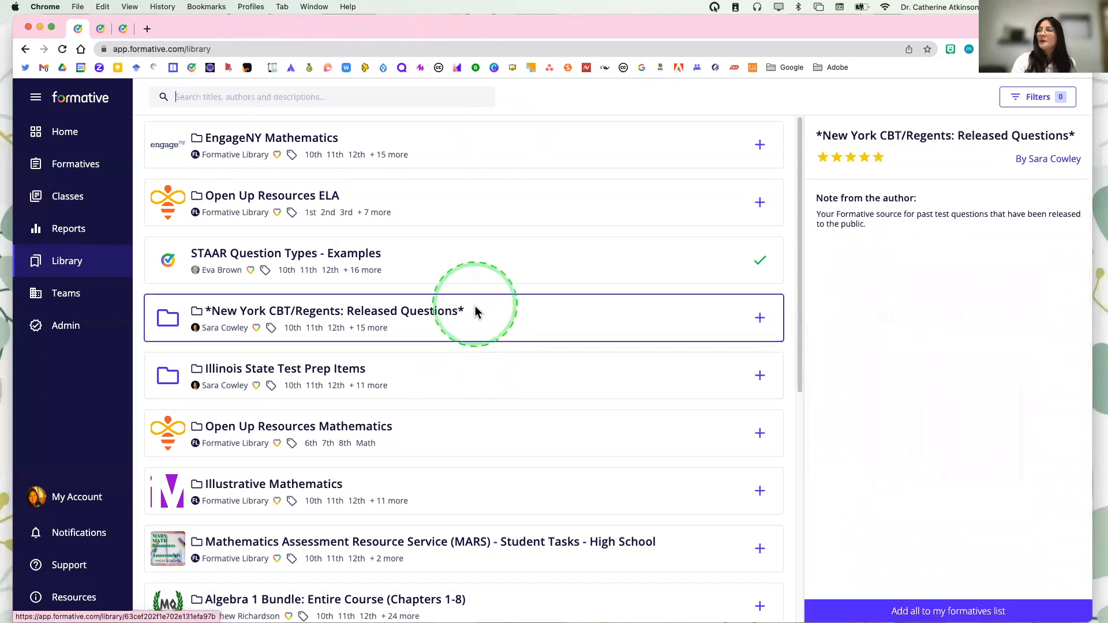
click(465, 391)
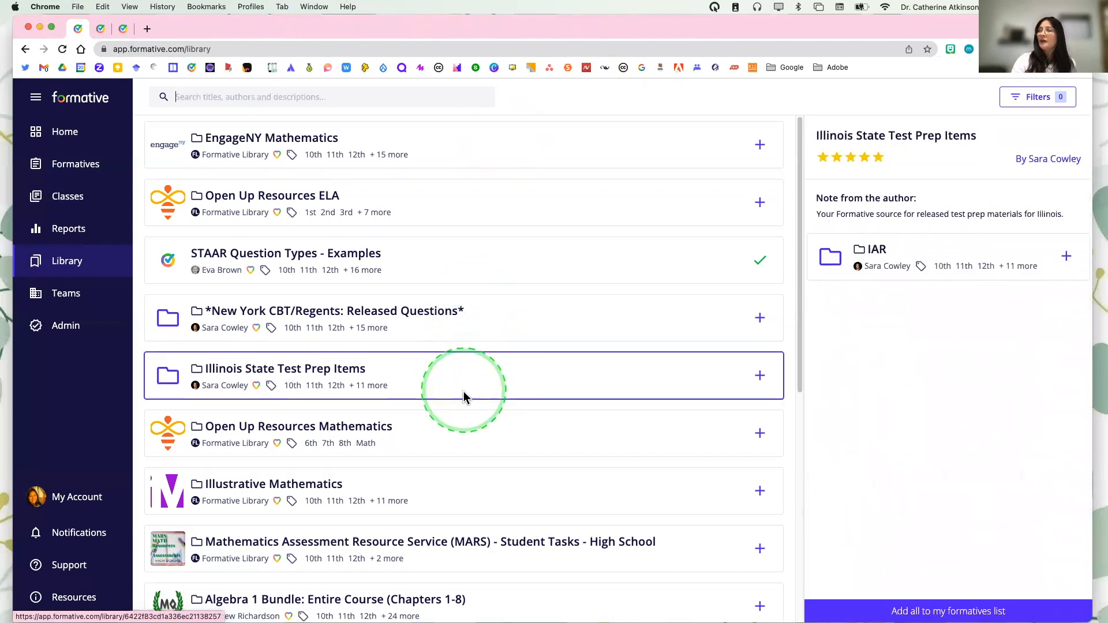
click(457, 442)
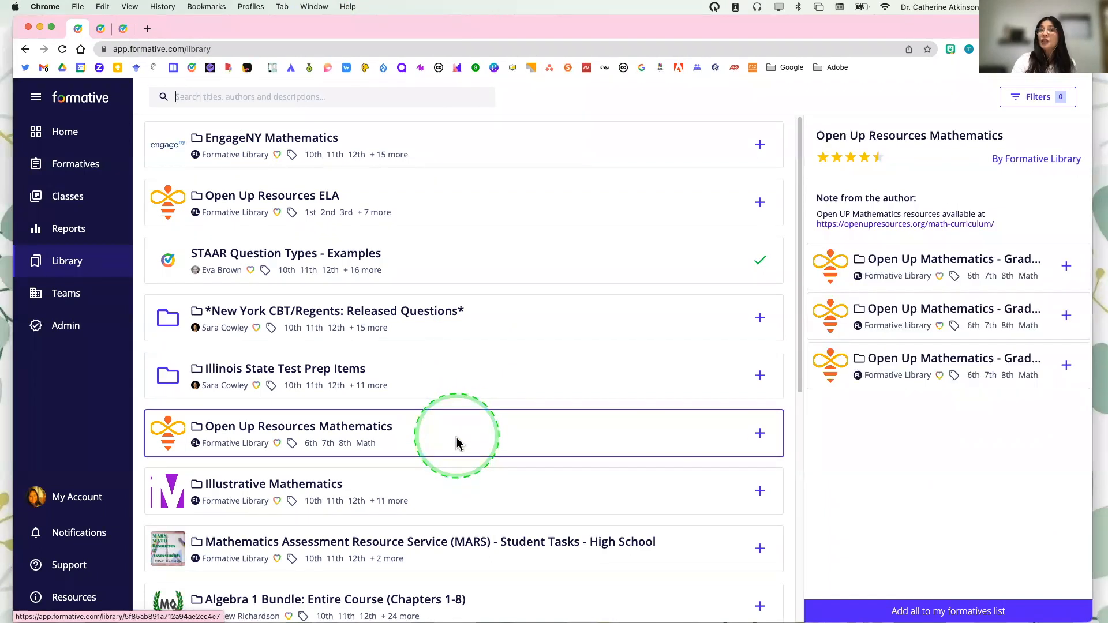
click(458, 501)
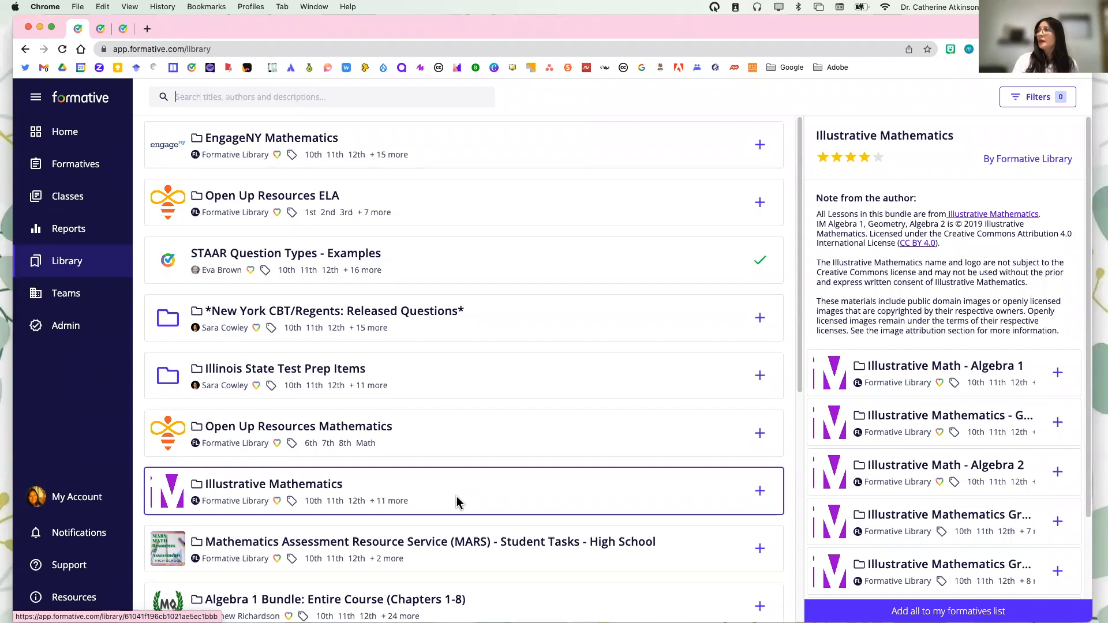
click(510, 444)
click(744, 204)
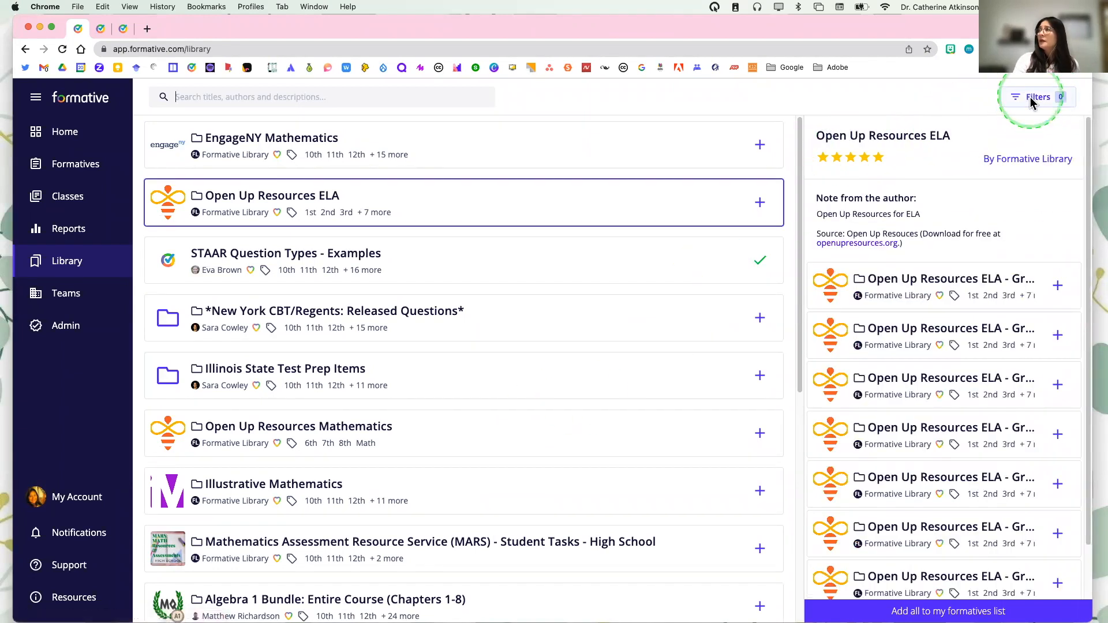
Look over the Library Filters options, close them, and preview the STAAR Question Types - Examples formative
click(1034, 95)
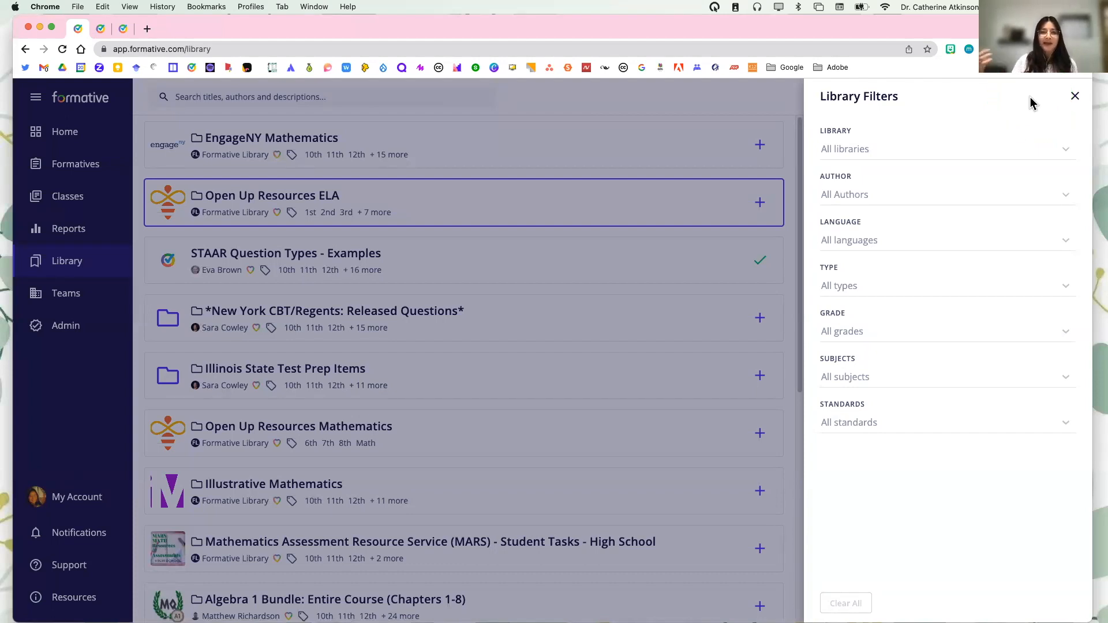
click(1074, 96)
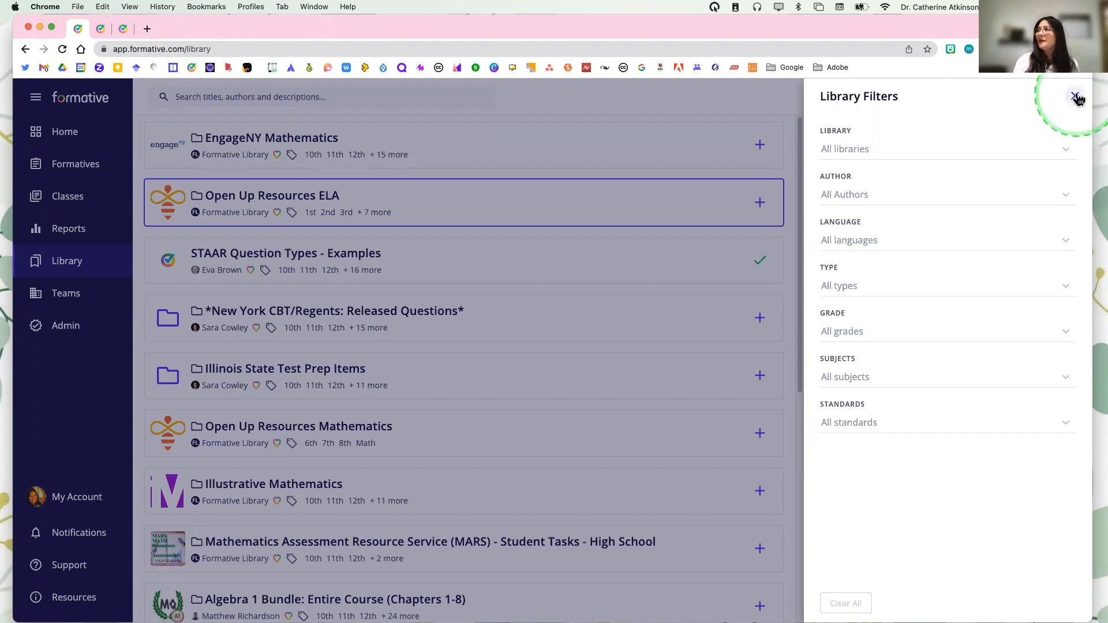
click(770, 192)
click(430, 283)
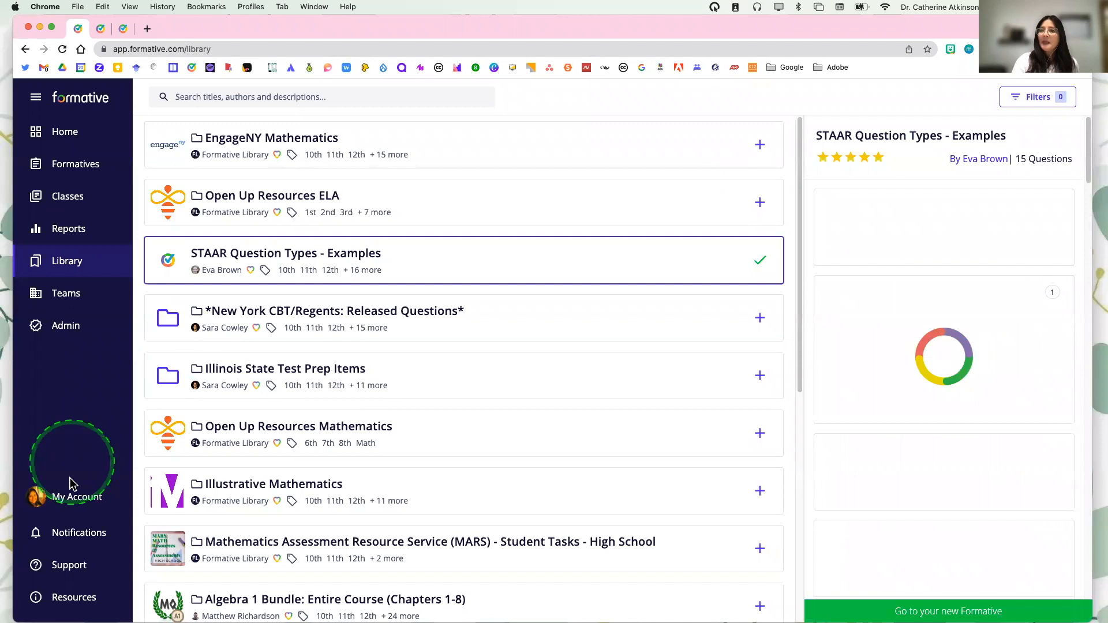
Open the account Settings and look through the Notifications and Standards sections
click(78, 503)
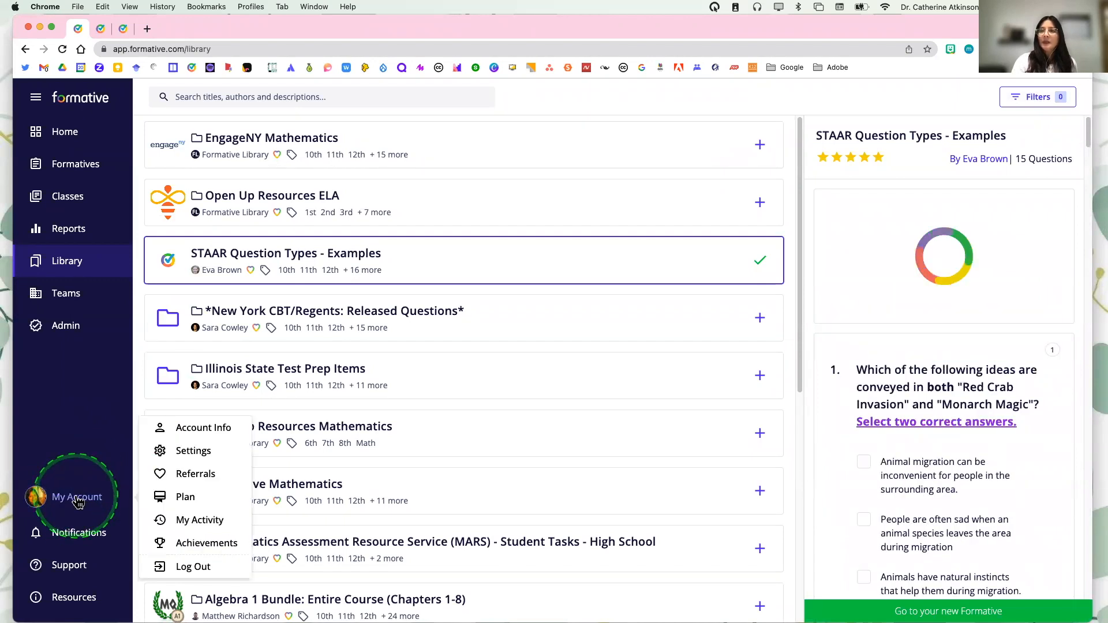
click(187, 452)
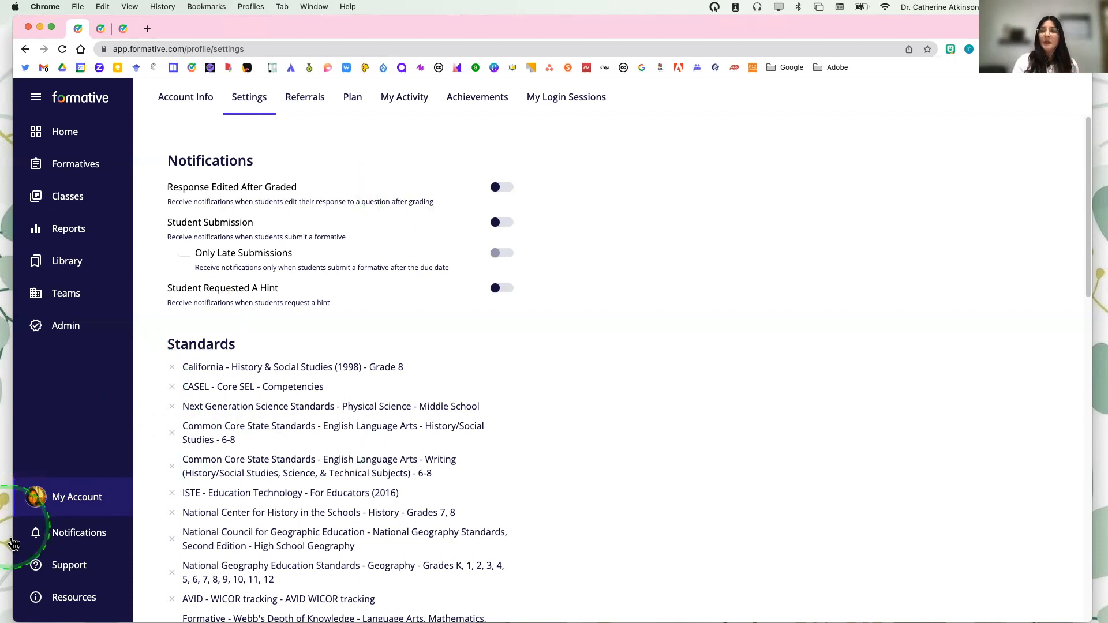
key(alt)
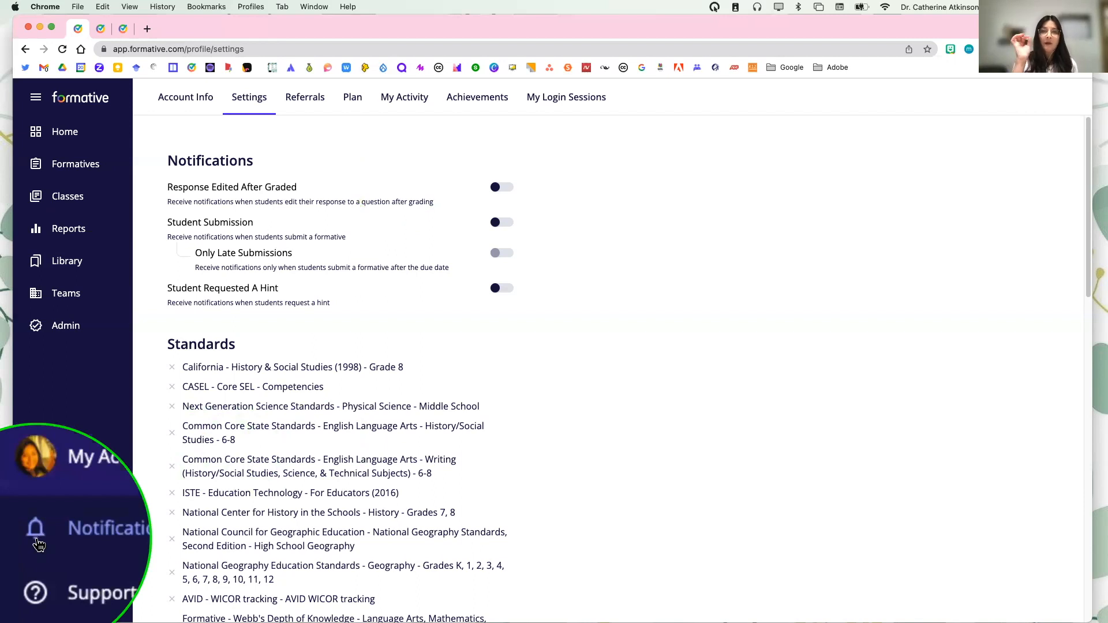
key(alt)
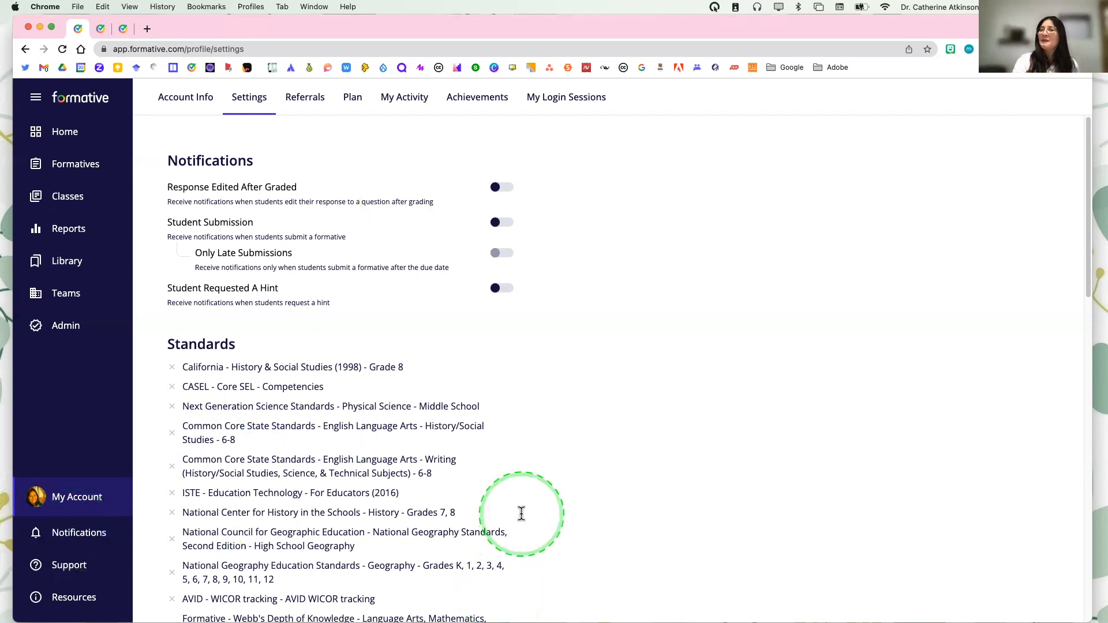
scroll(521, 516, down, 5)
scroll(521, 516, down, 1)
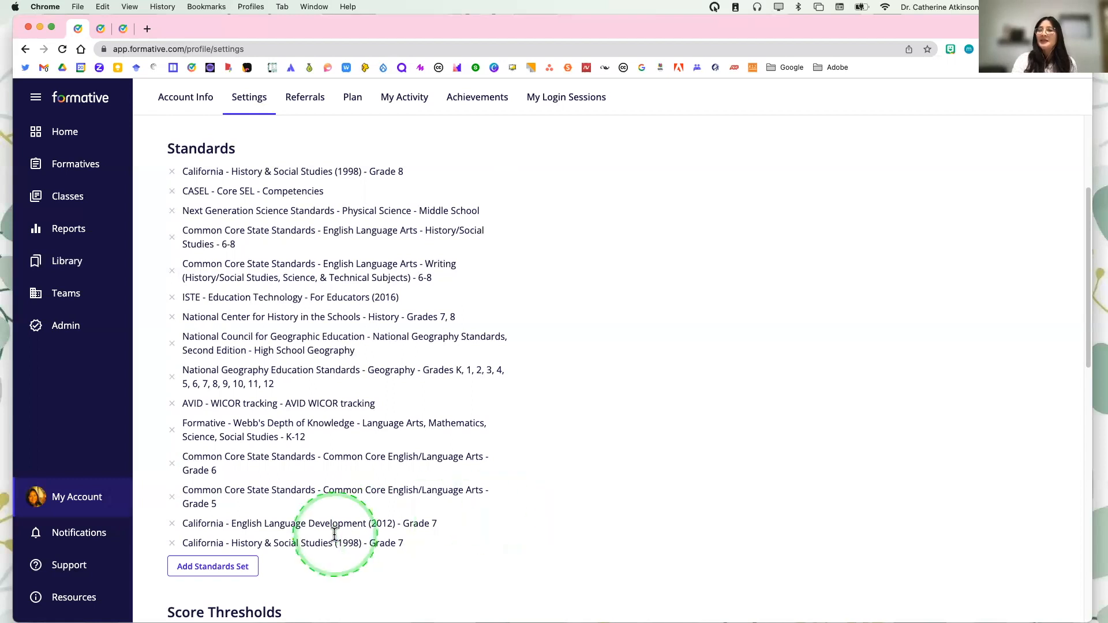
Search the standards sets for "califo", look through the California subjects, and leave the standards selection without adding a set
click(220, 568)
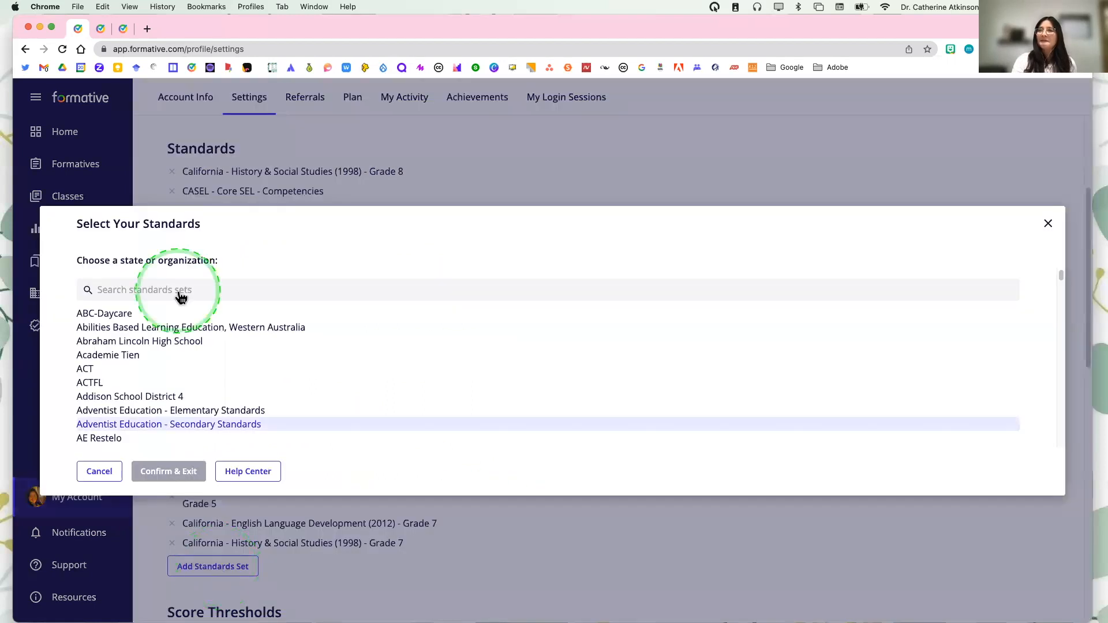
click(154, 284)
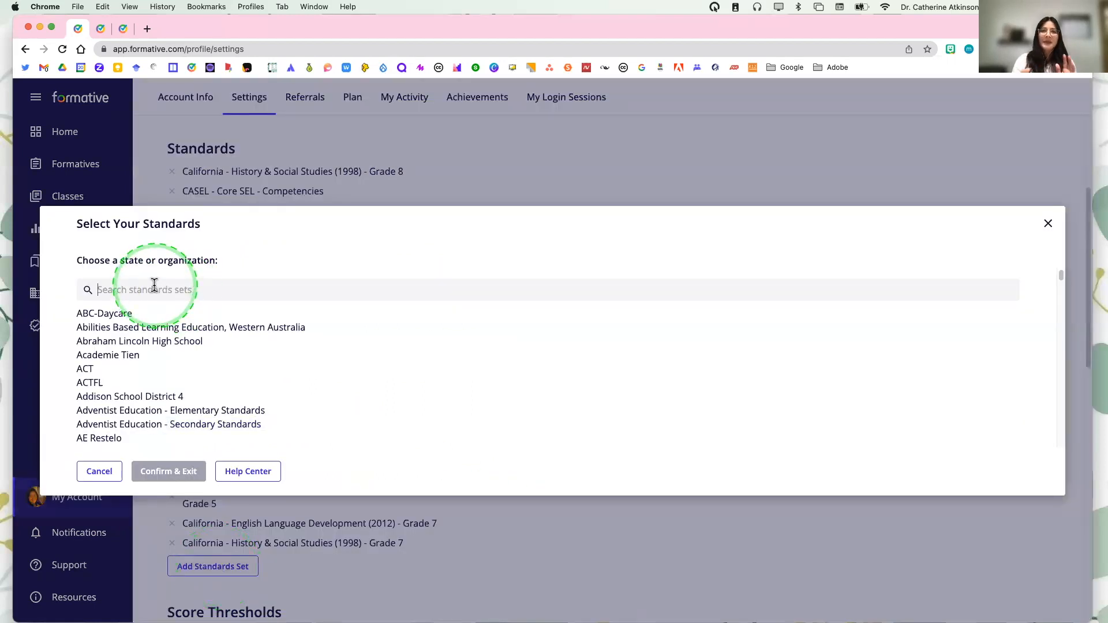
text(califo)
click(115, 313)
scroll(168, 412, down, 15)
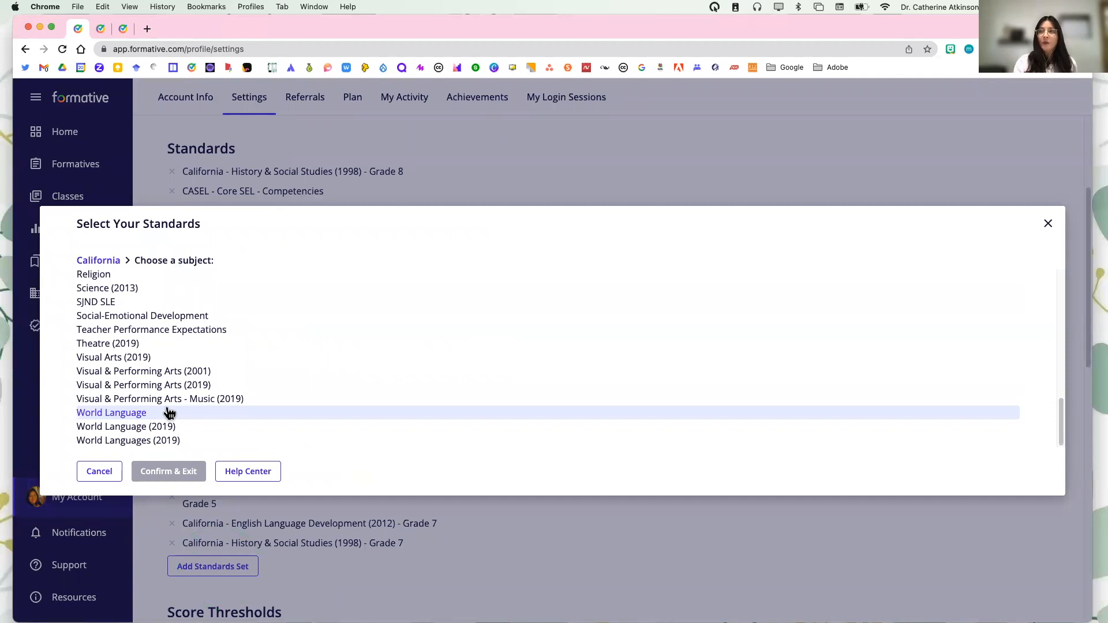
click(239, 476)
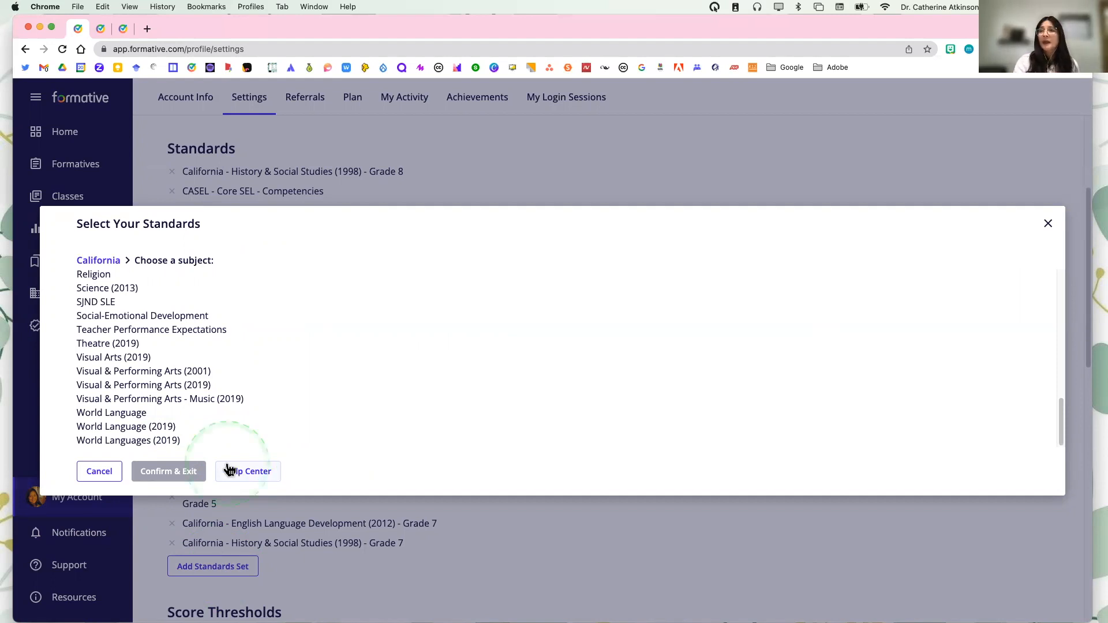
click(104, 475)
click(192, 571)
click(130, 291)
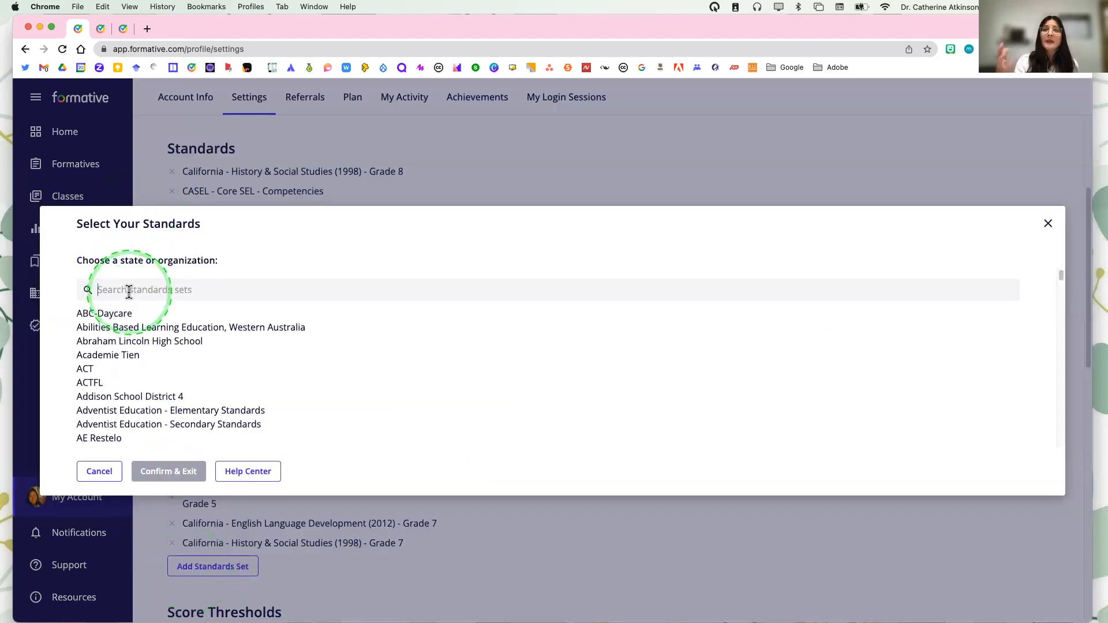
click(1048, 224)
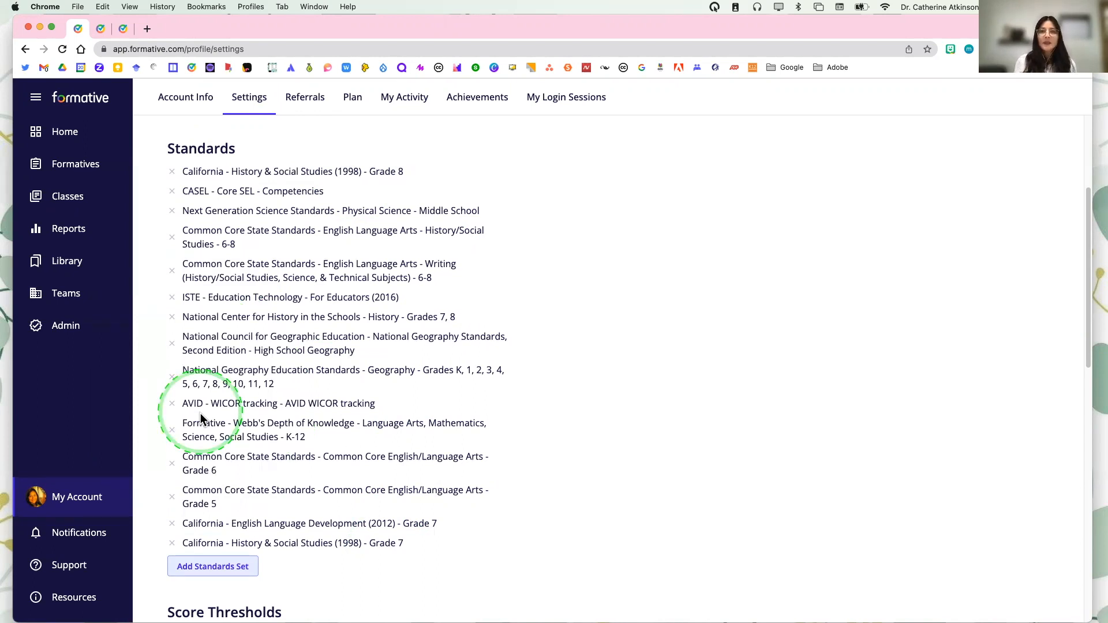
Change the colour of the Advanced score threshold (90 to 100) to magenta
scroll(202, 415, down, 5)
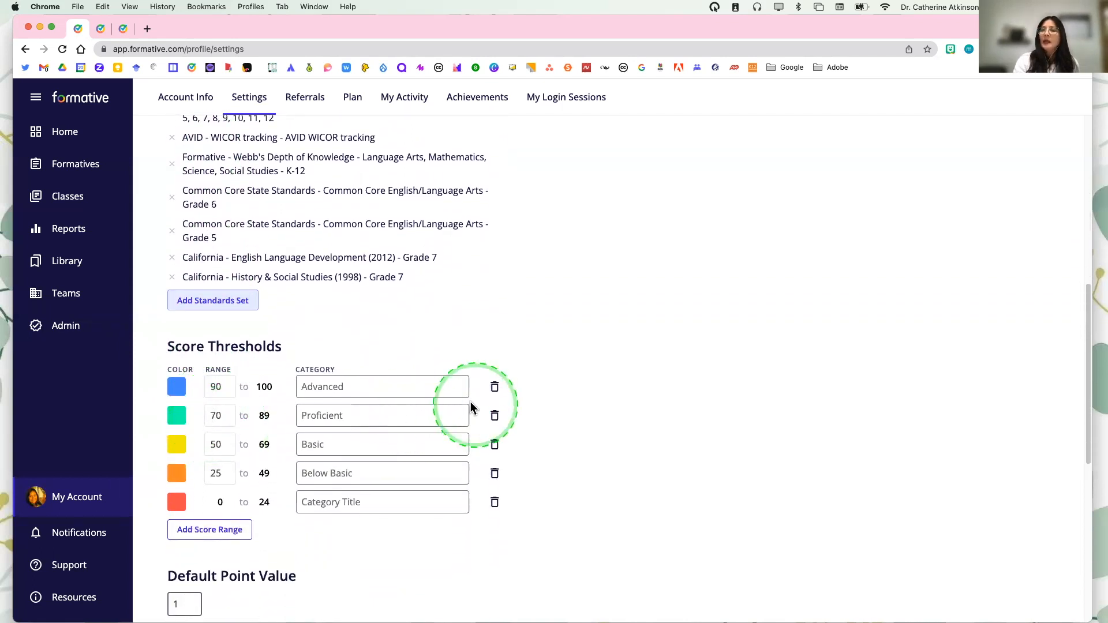
scroll(479, 446, down, 2)
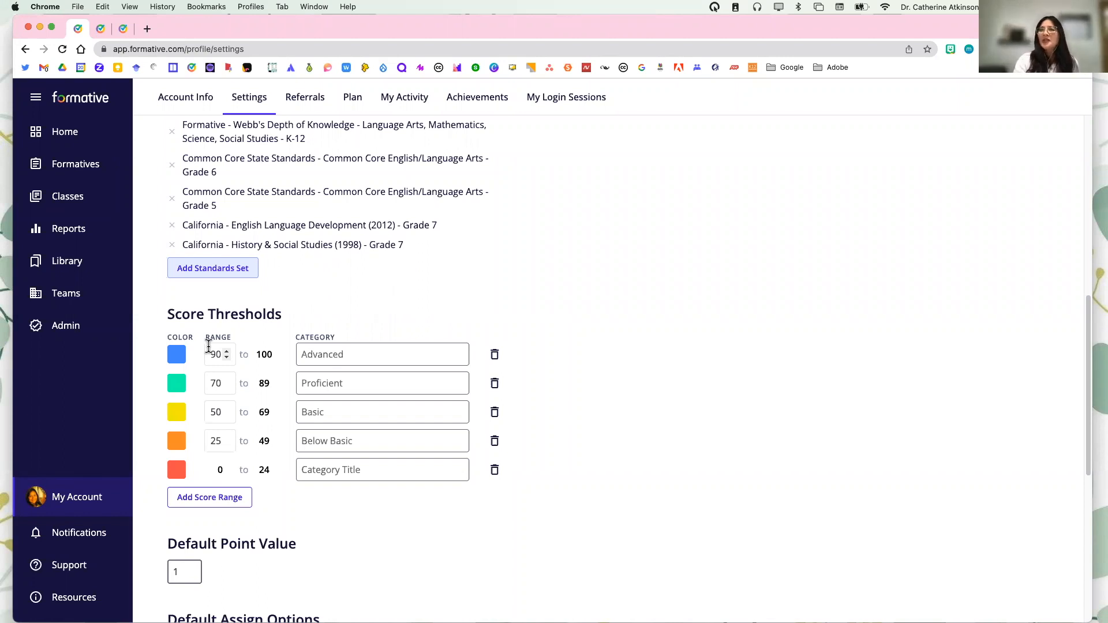
click(216, 355)
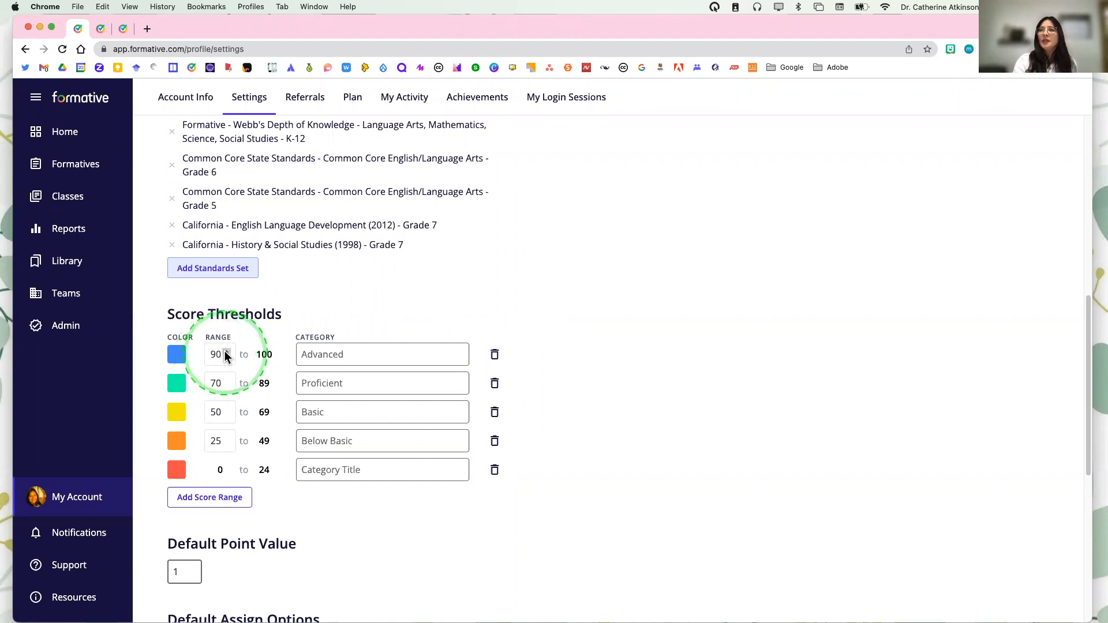
click(177, 355)
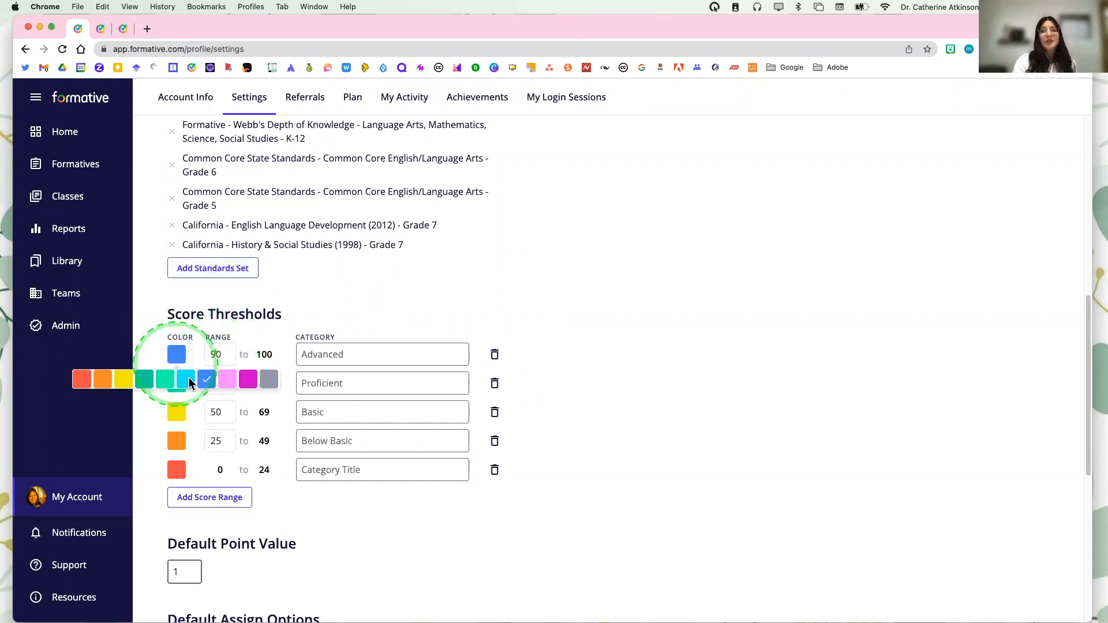
click(166, 381)
click(176, 354)
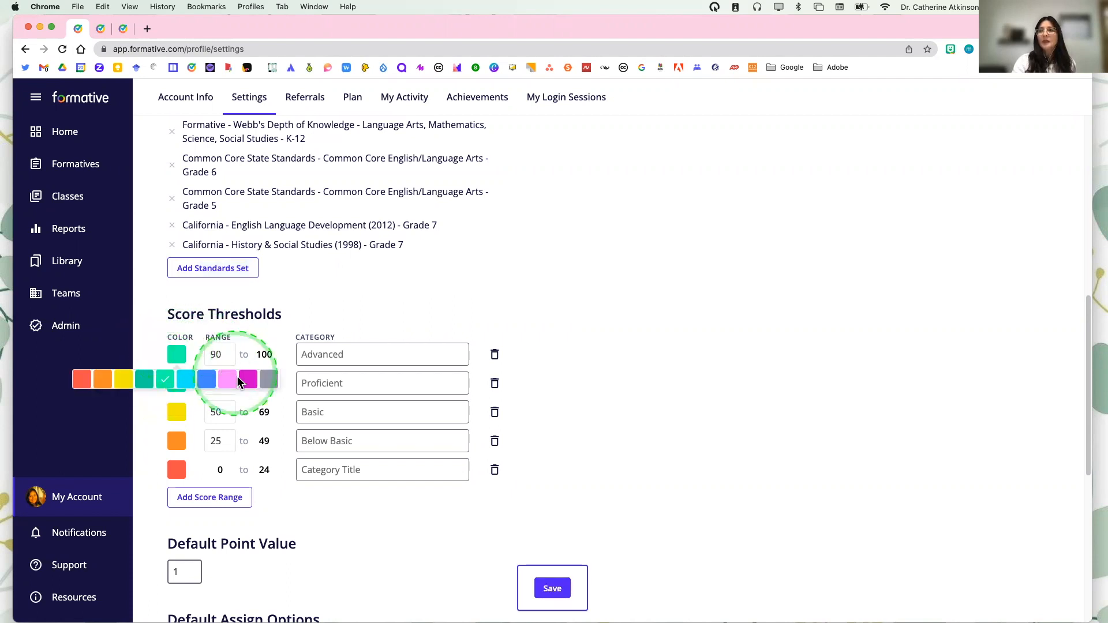
click(246, 383)
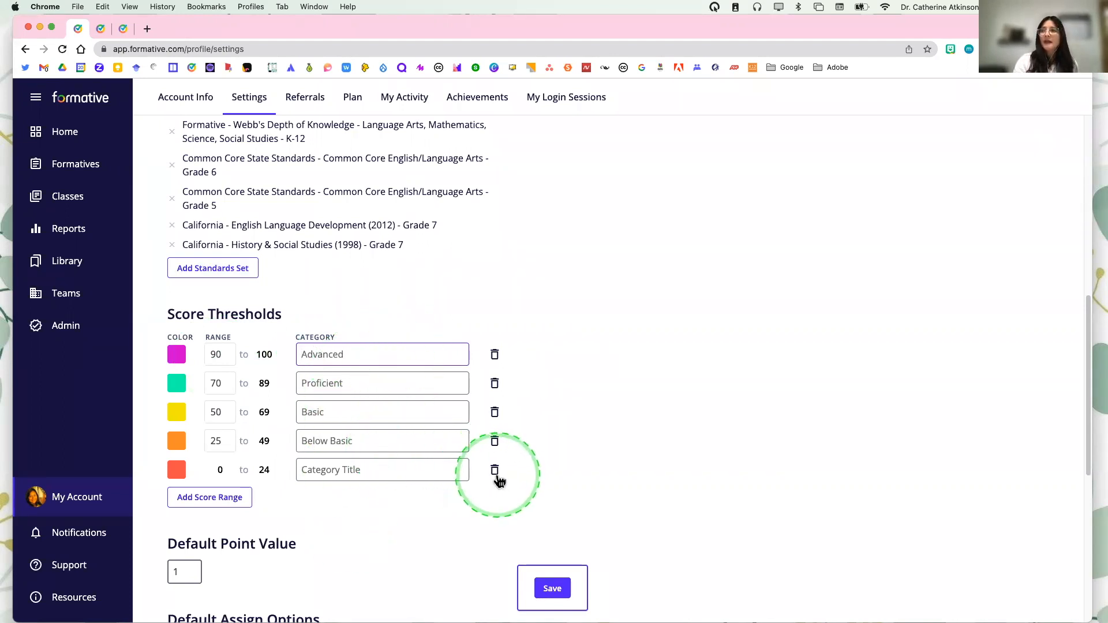
Review the Default Point Value, Default Assign Options, Formative Editor Options and Early Access settings
key(ctrl)
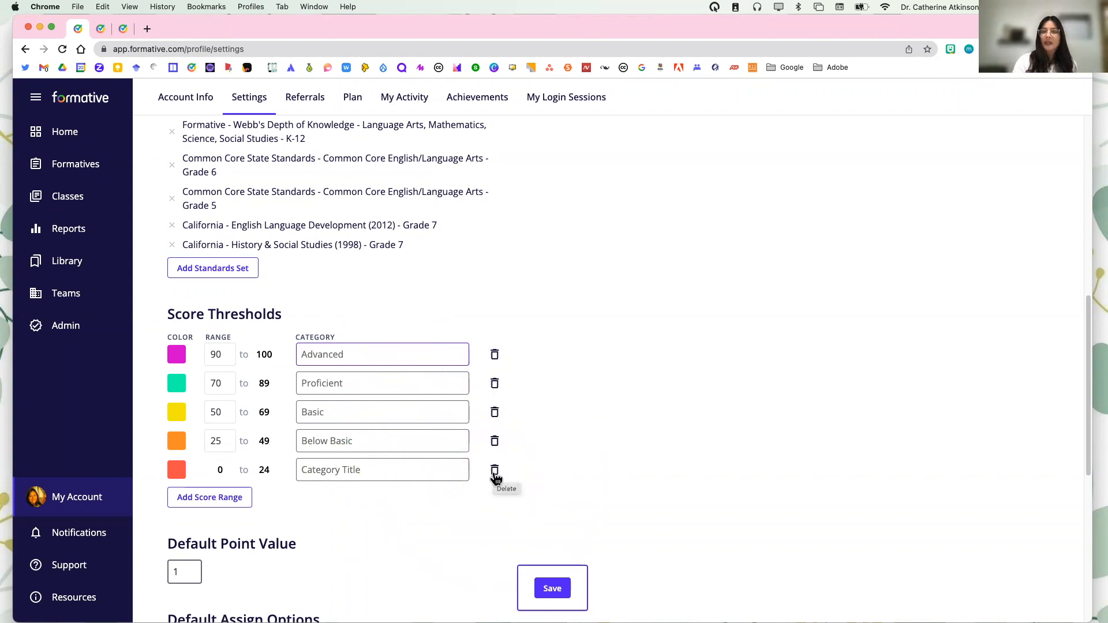
scroll(396, 509, down, 2)
scroll(396, 510, down, 10)
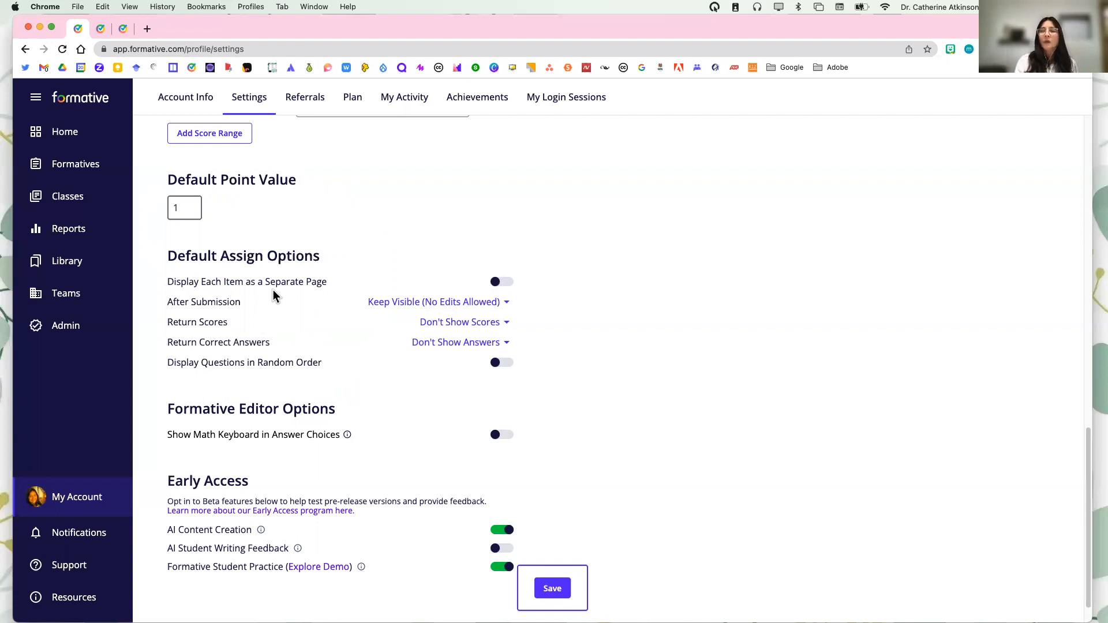
click(351, 445)
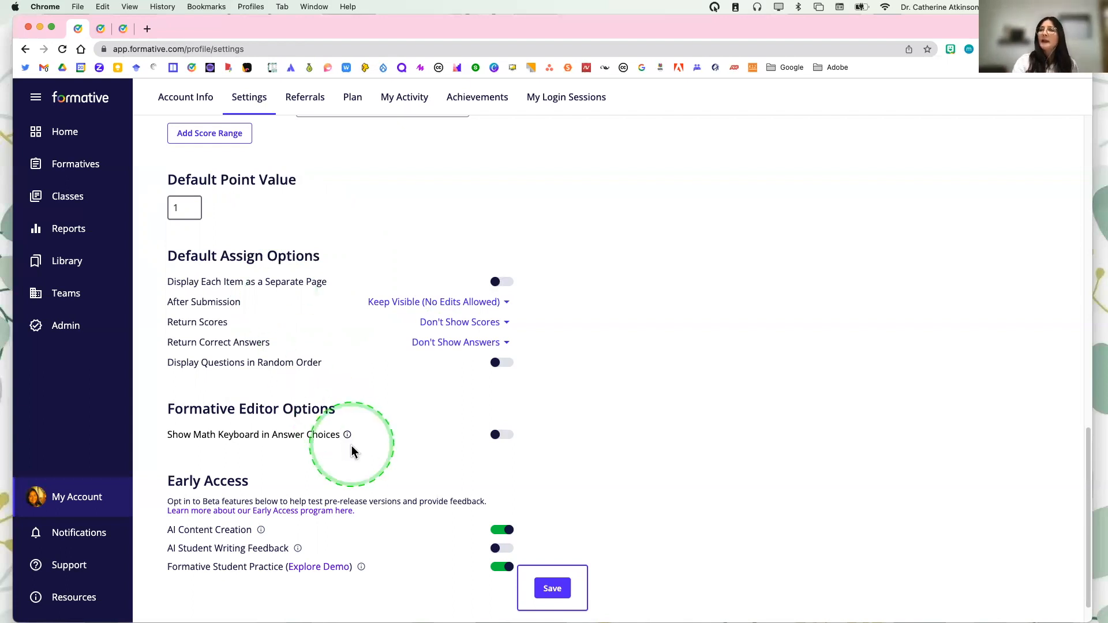
Save the changed account settings and look back over the score thresholds, default assign options, standards and notifications
scroll(352, 445, down, 1)
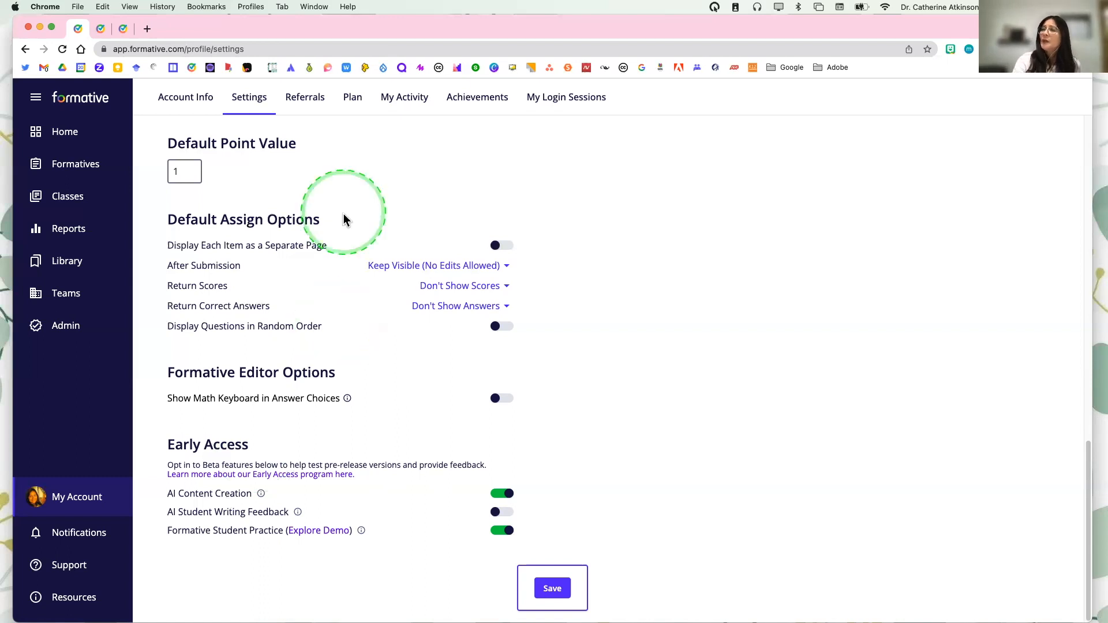
scroll(331, 245, up, 5)
scroll(312, 246, up, 6)
scroll(408, 453, down, 10)
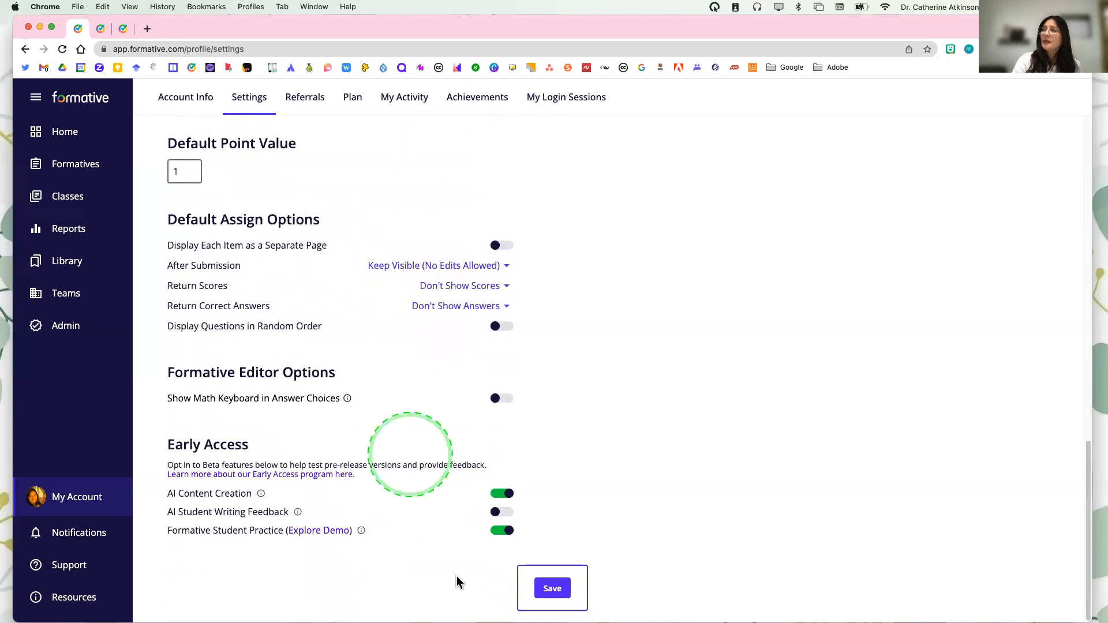
click(553, 588)
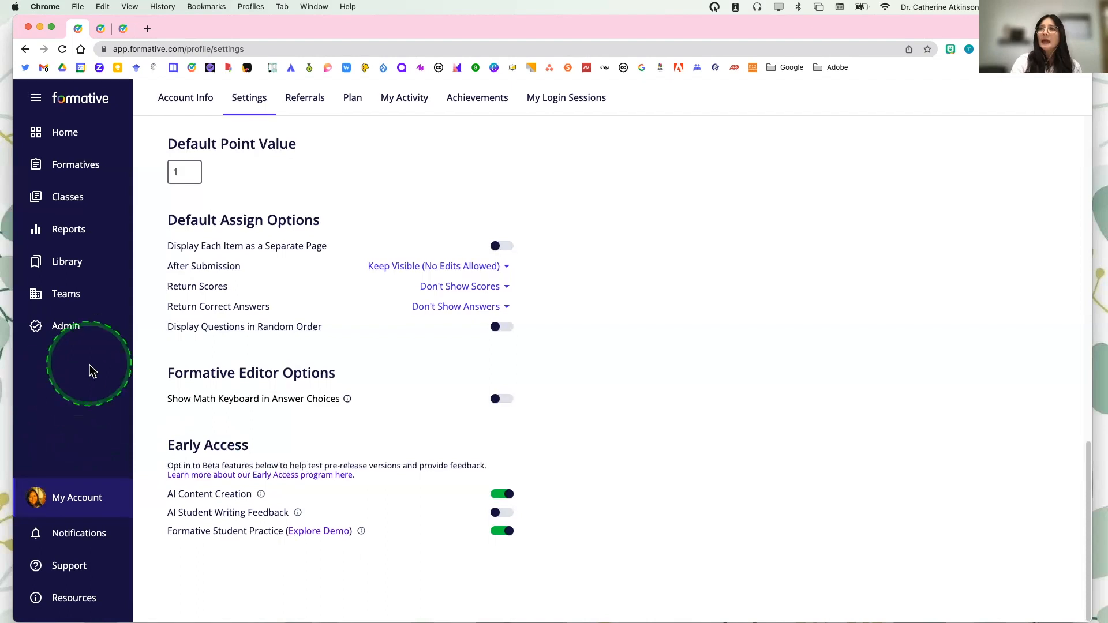
scroll(360, 321, up, 6)
scroll(359, 321, down, 2)
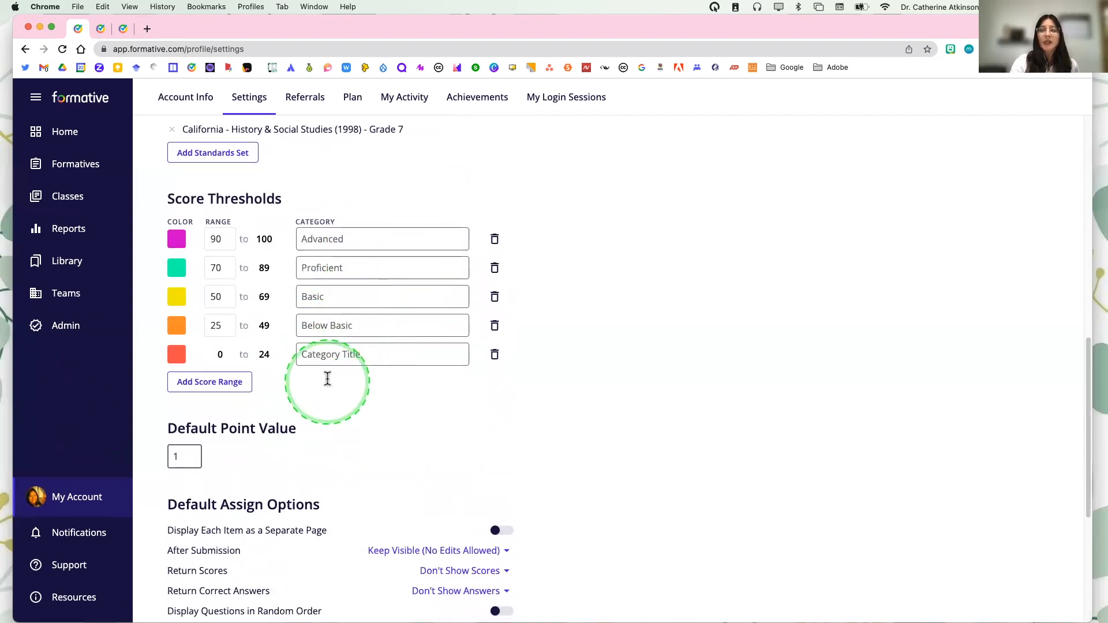
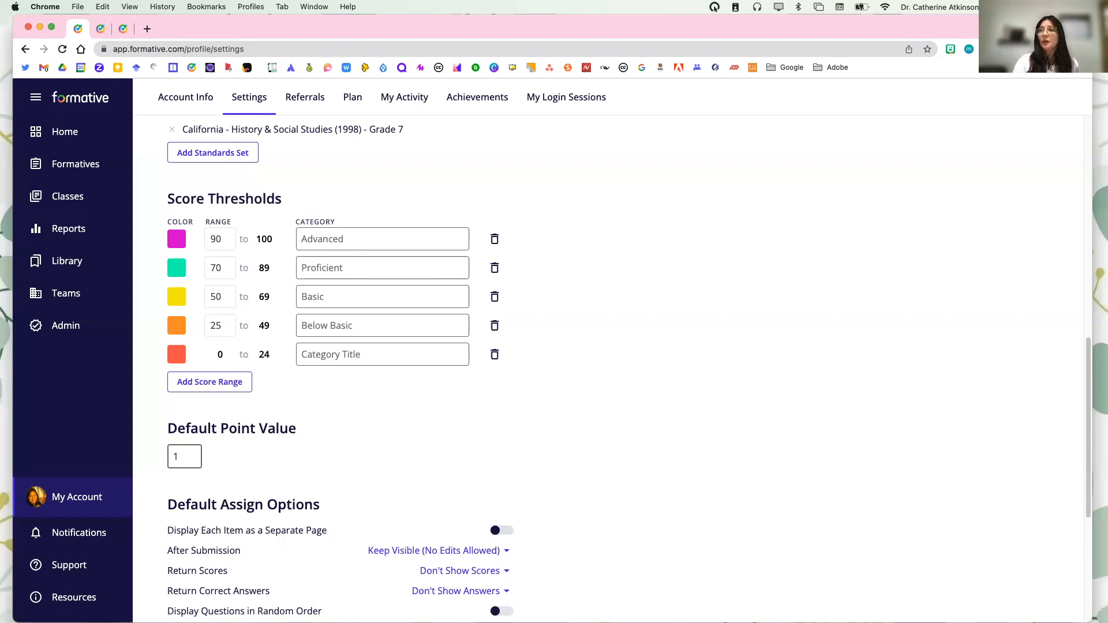
scroll(372, 532, down, 3)
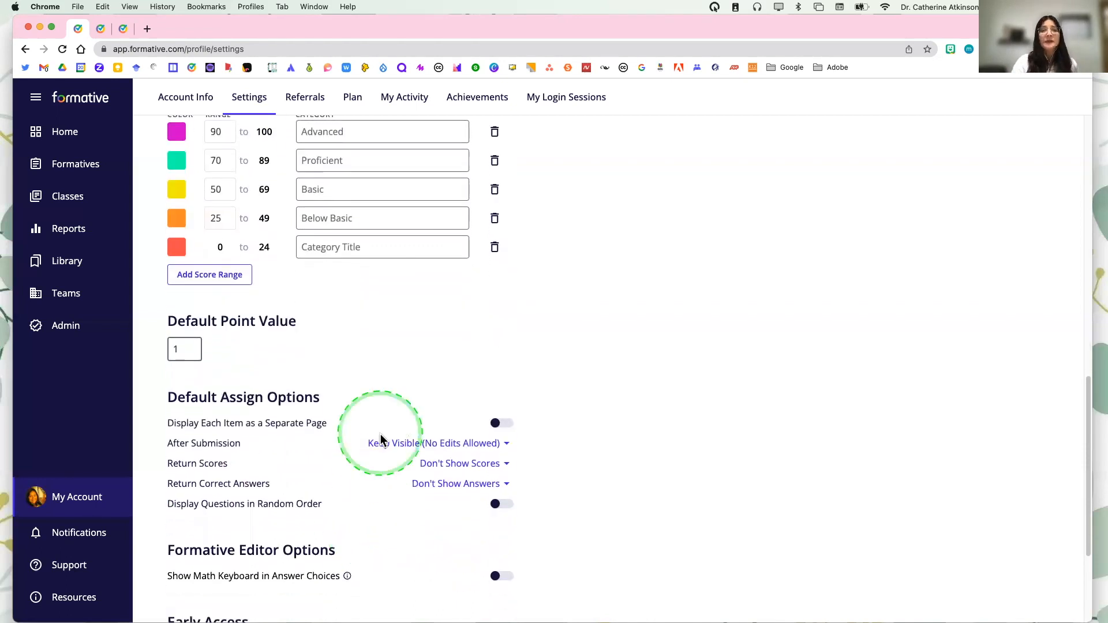
scroll(380, 440, up, 10)
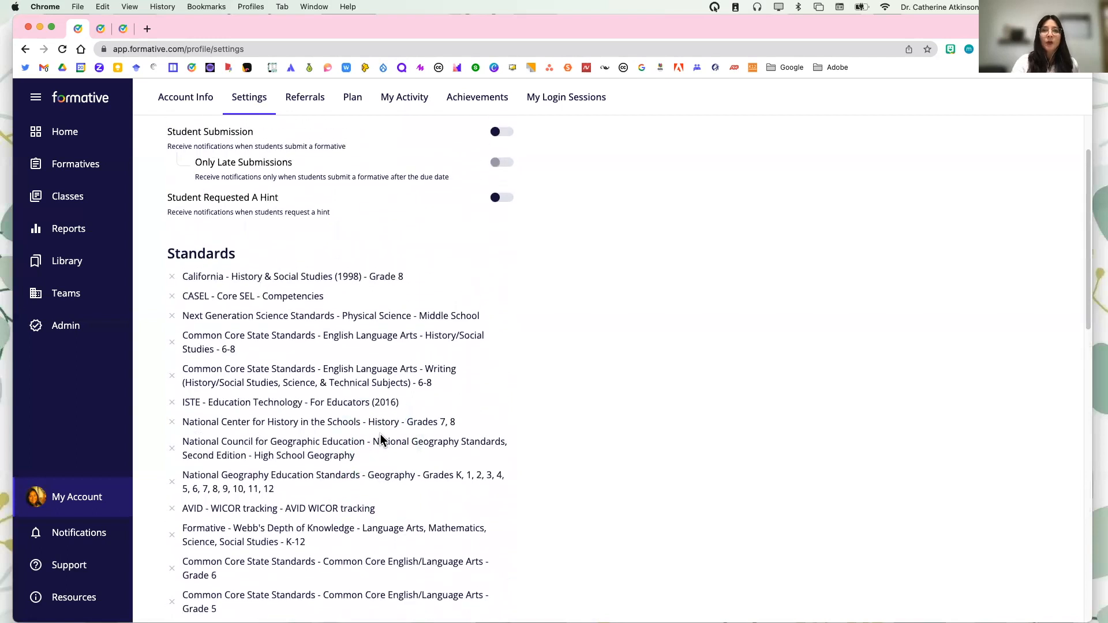
scroll(381, 440, up, 2)
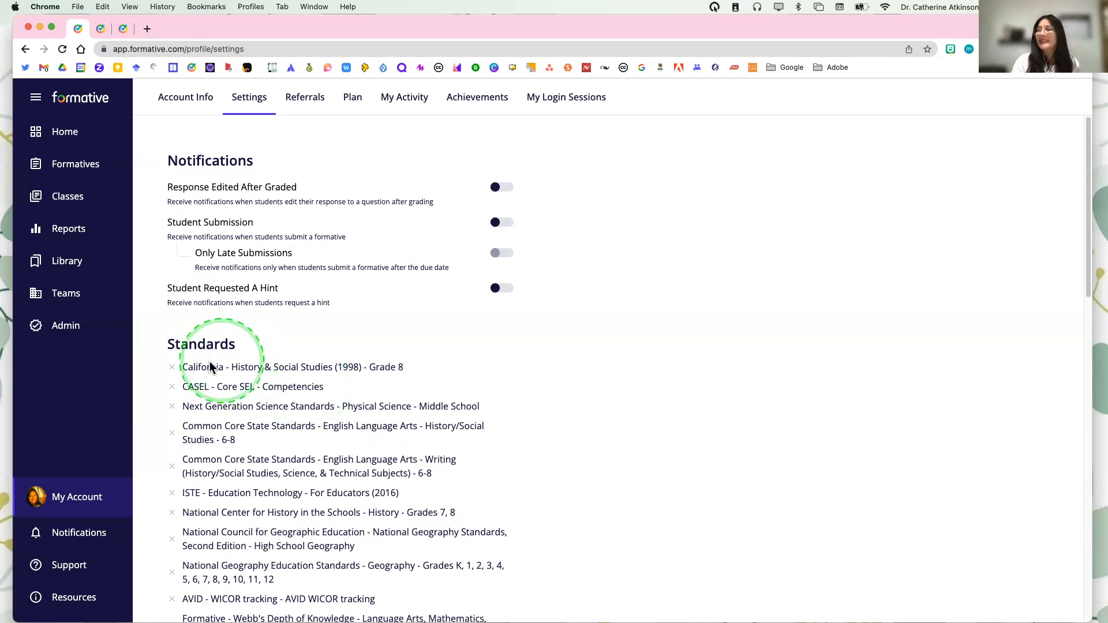
Return to the teacher-paced session, close the Responses Overview, and advance to the Assign Settings page
click(122, 30)
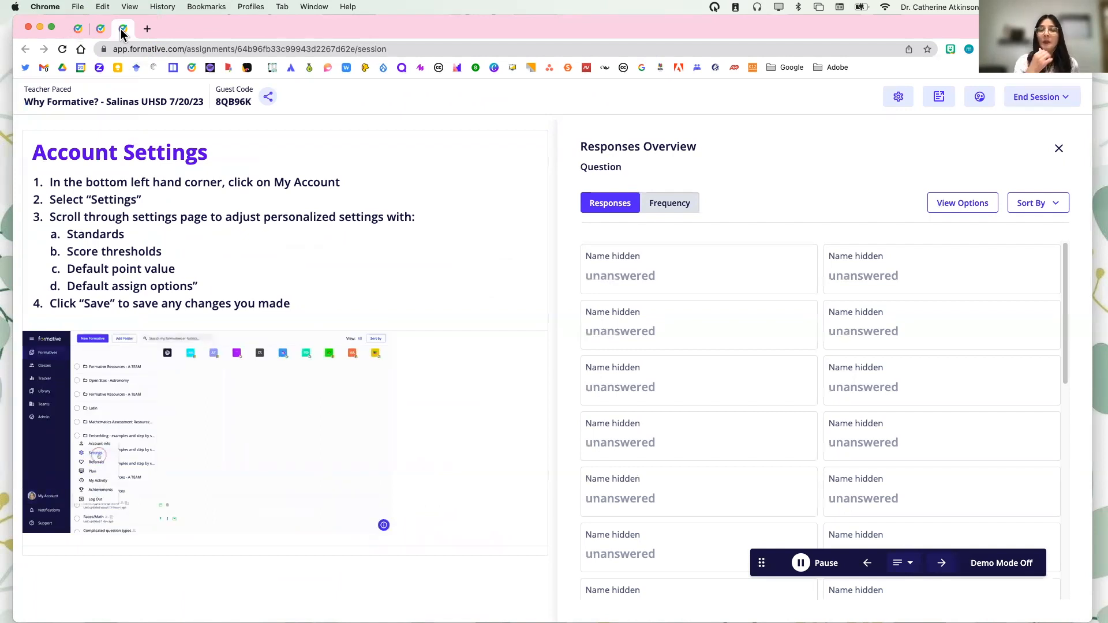
click(1060, 149)
click(941, 563)
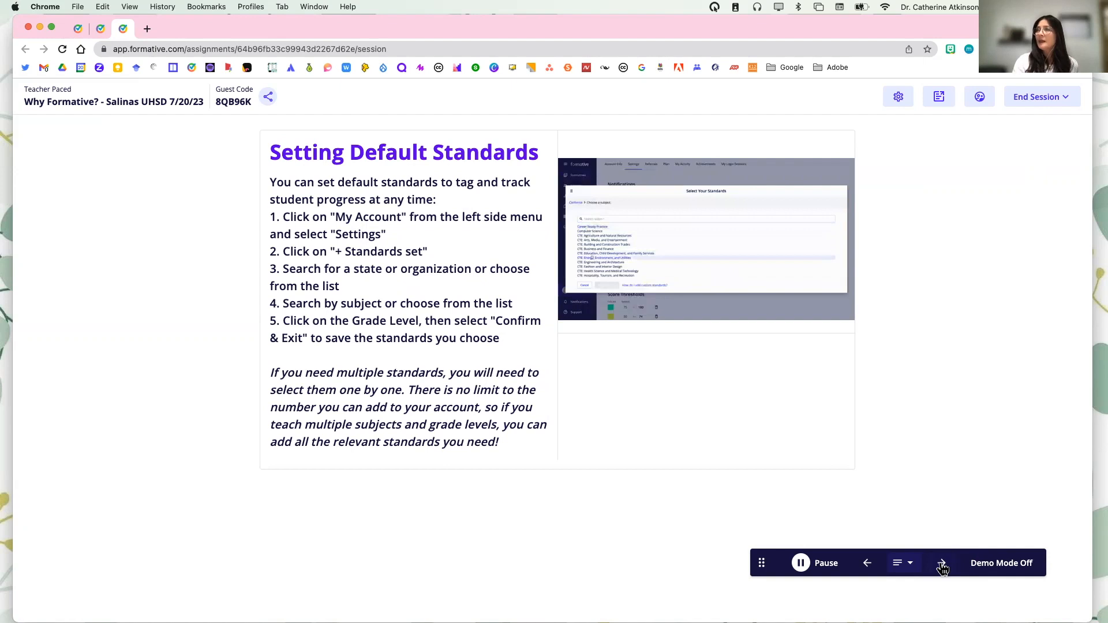
click(942, 565)
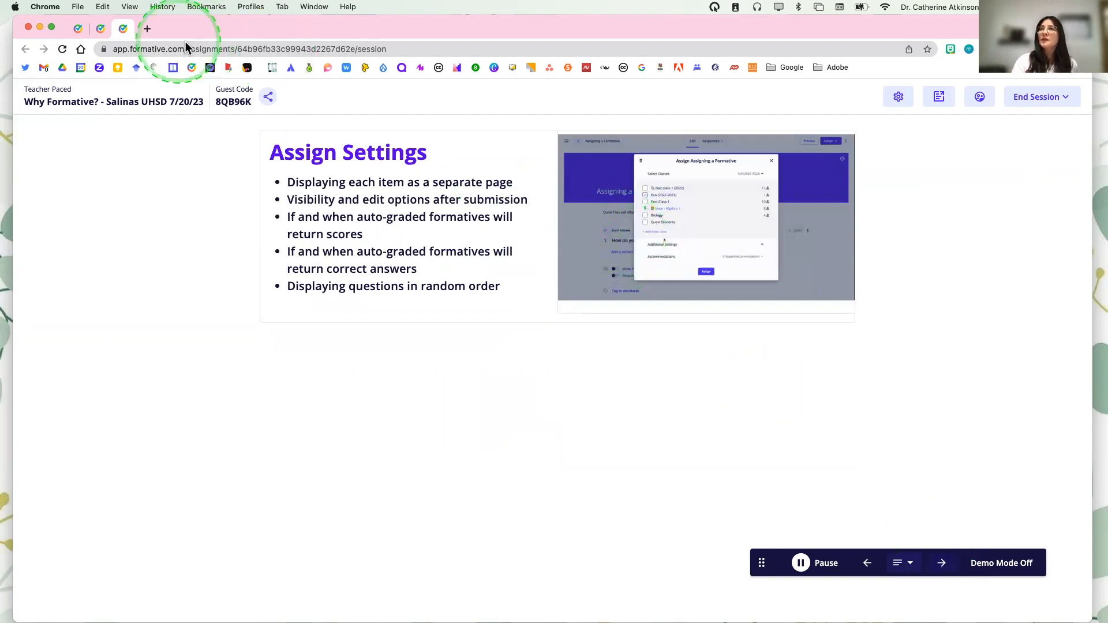
Start a student-paced assignment of the "Why Formative?" formative and select the five-student Demo Class, proceeding past the text-to-speech check
click(101, 29)
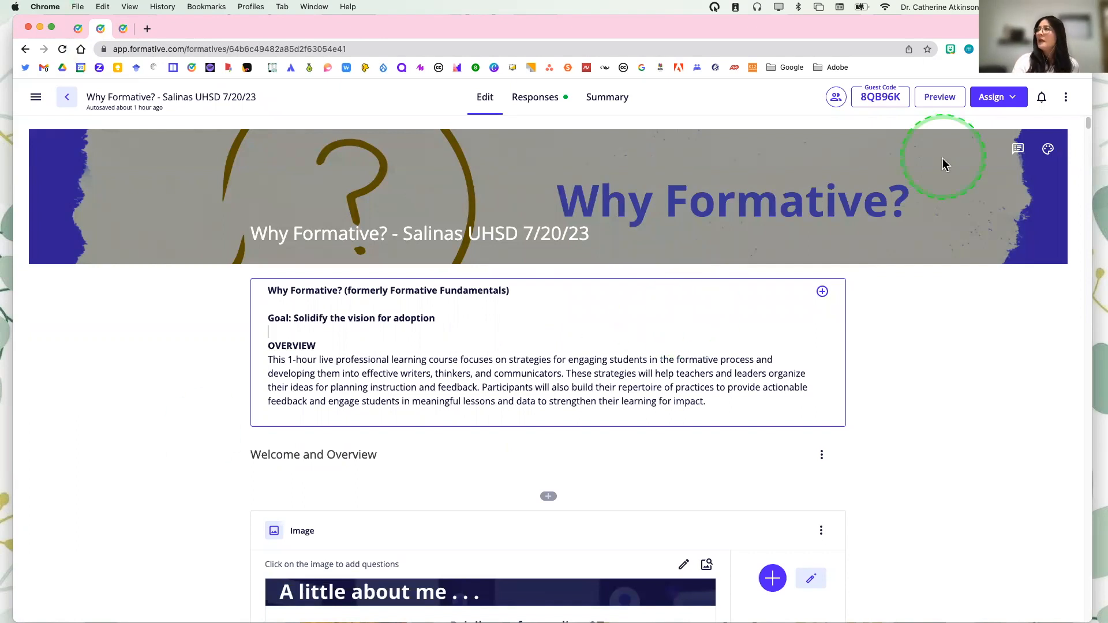
click(1012, 102)
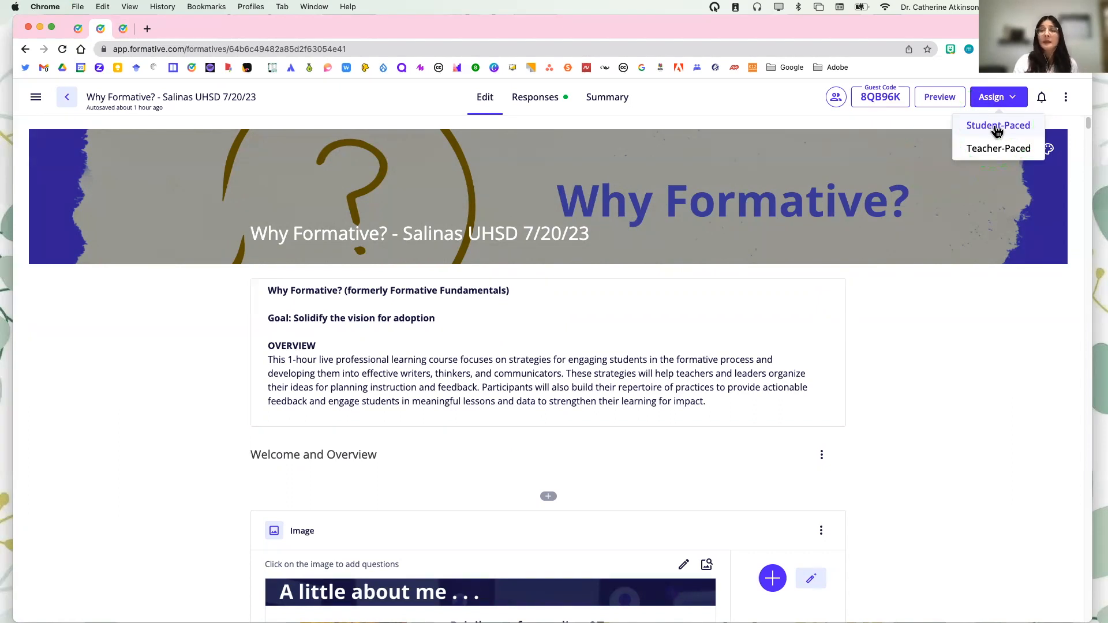
click(996, 128)
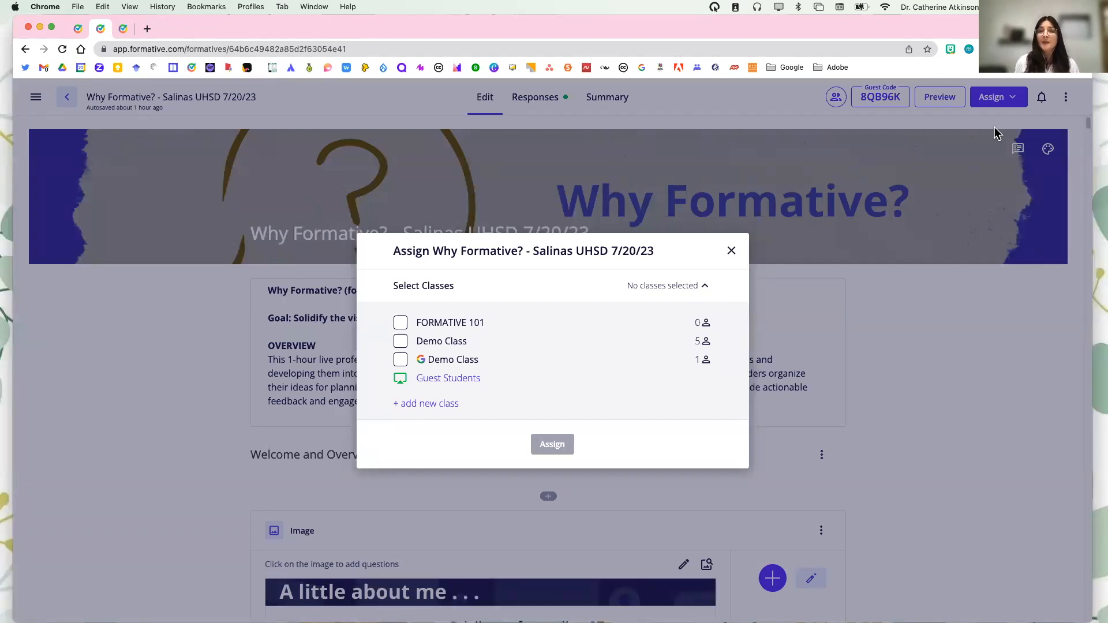
click(545, 241)
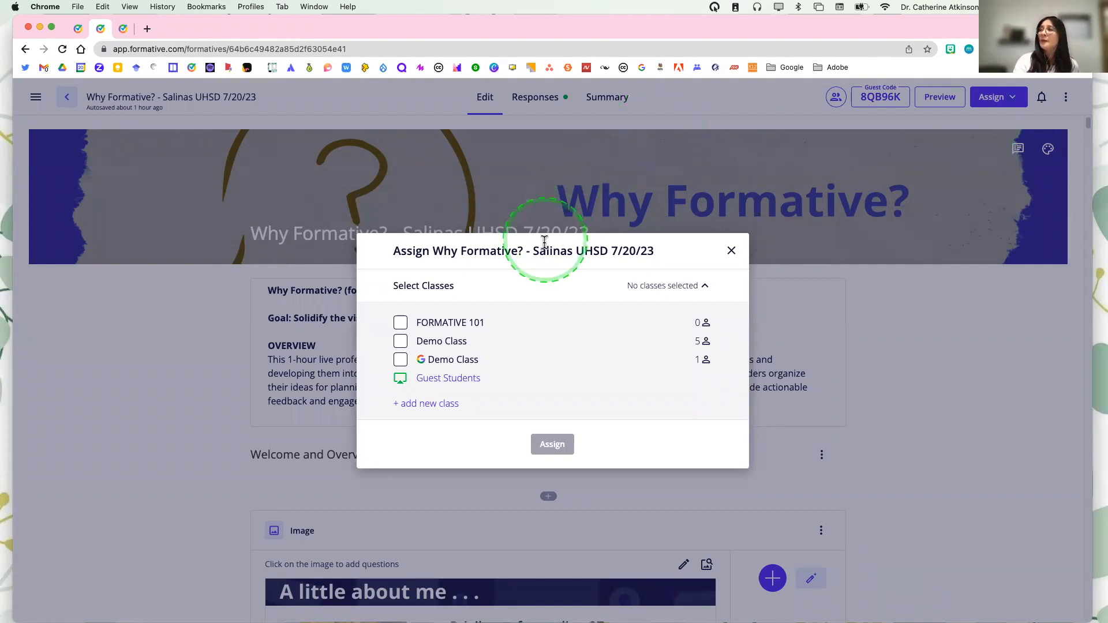
click(401, 342)
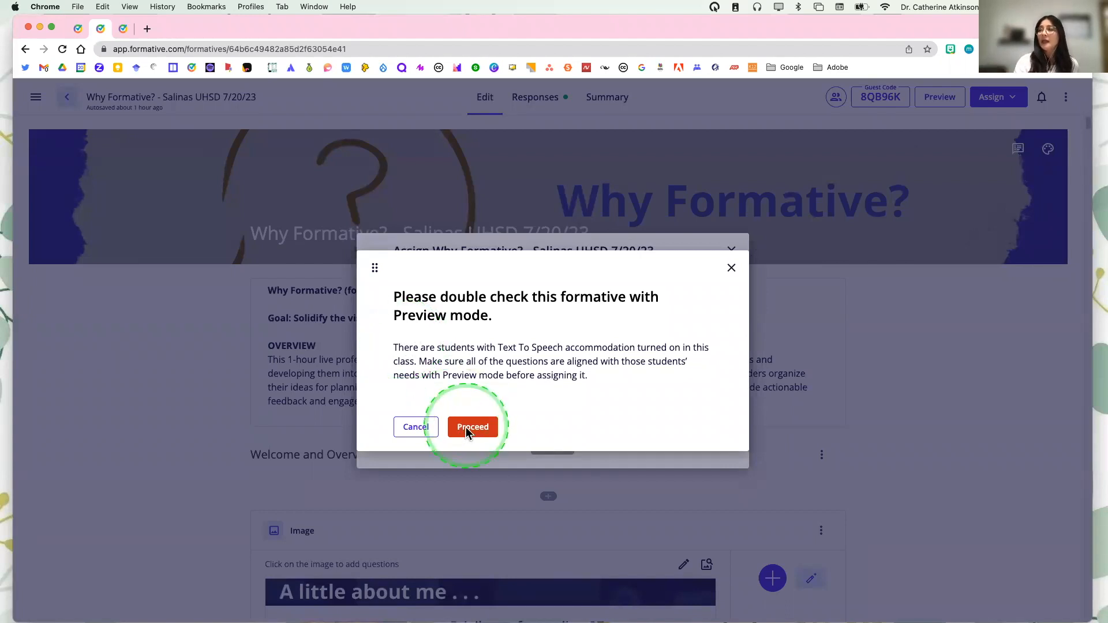
click(482, 428)
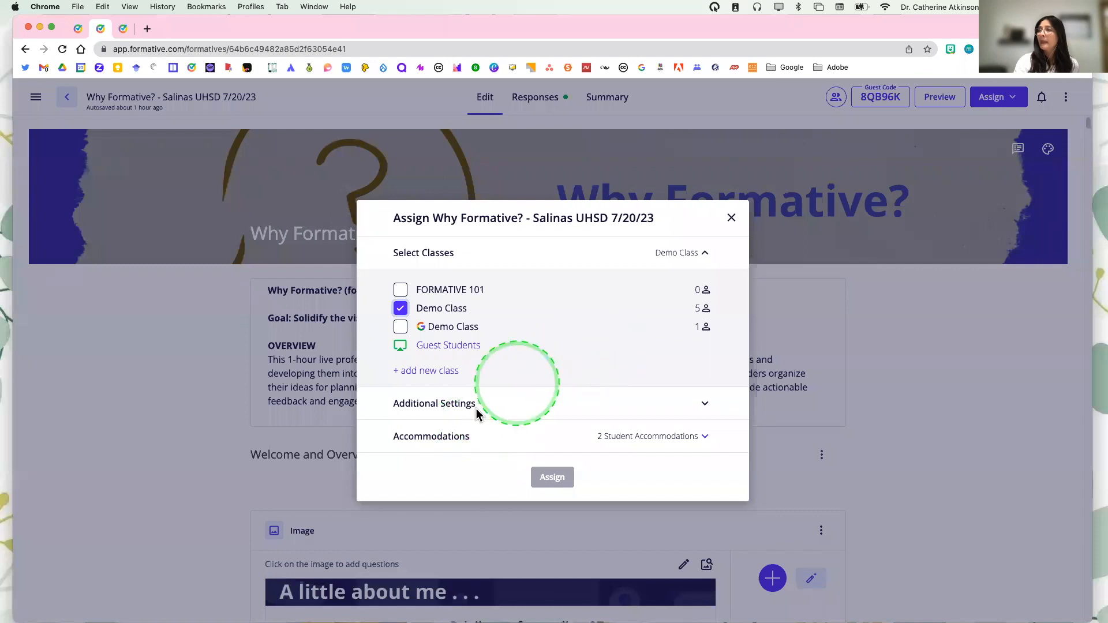
Restrict the assignment to the first two individual students of Demo Class in its additional settings
click(709, 407)
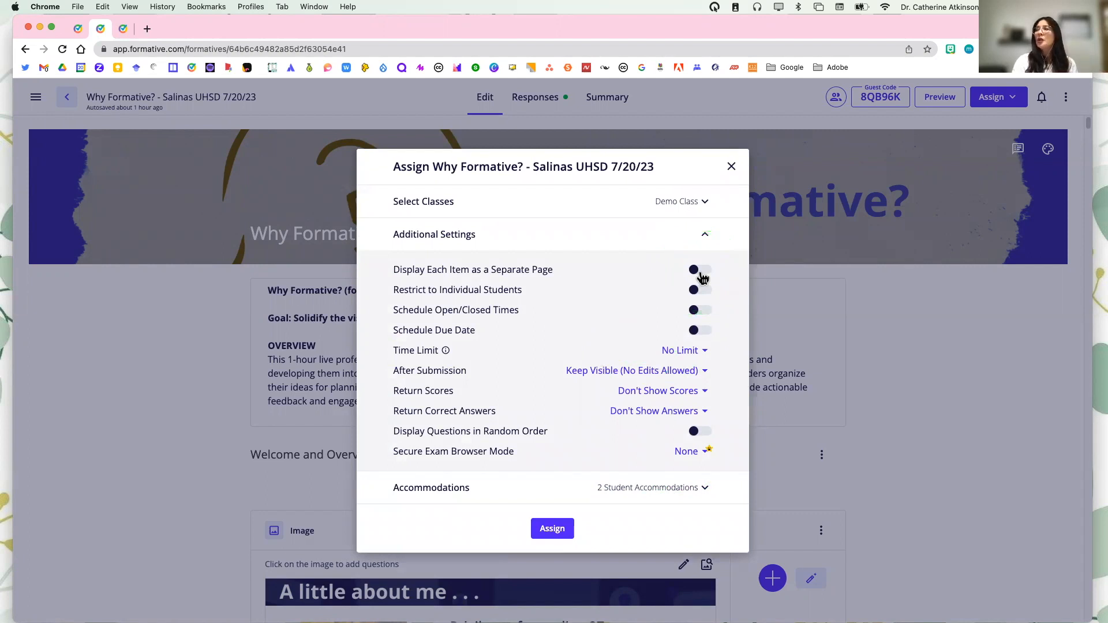
click(701, 291)
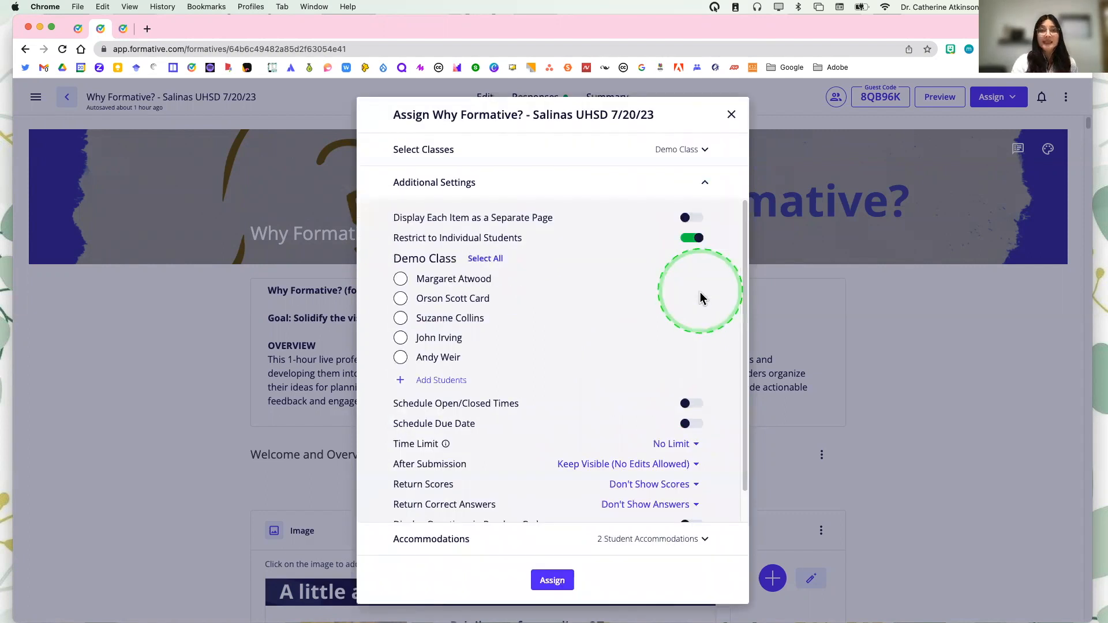
click(400, 280)
click(402, 300)
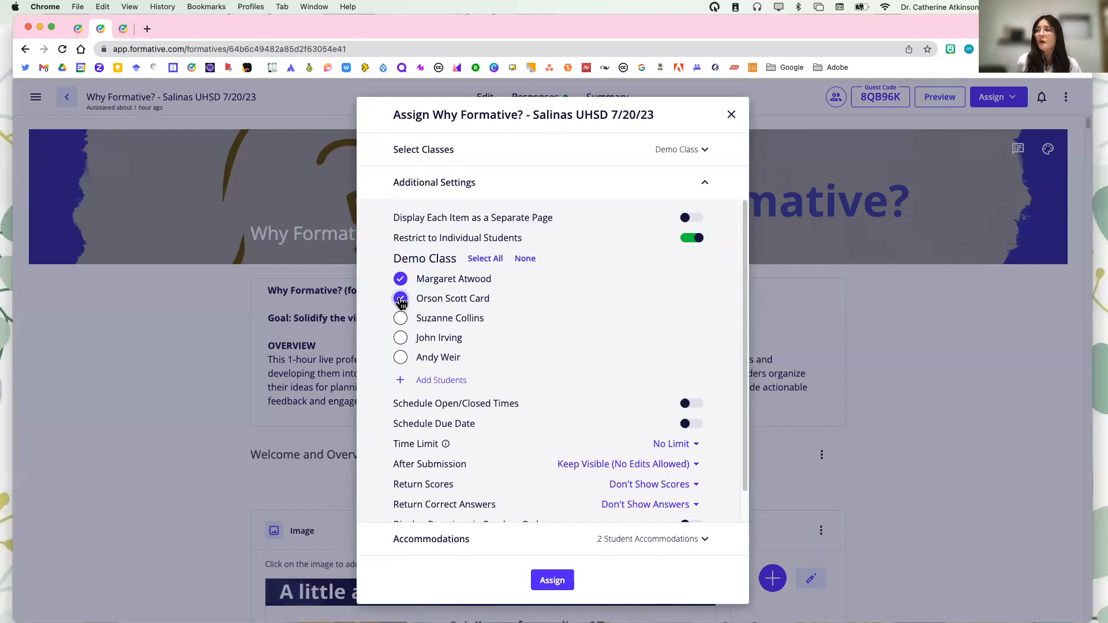
Lift the individual-student restriction and view the student accommodations, leaving the assignment without assigning it
click(692, 237)
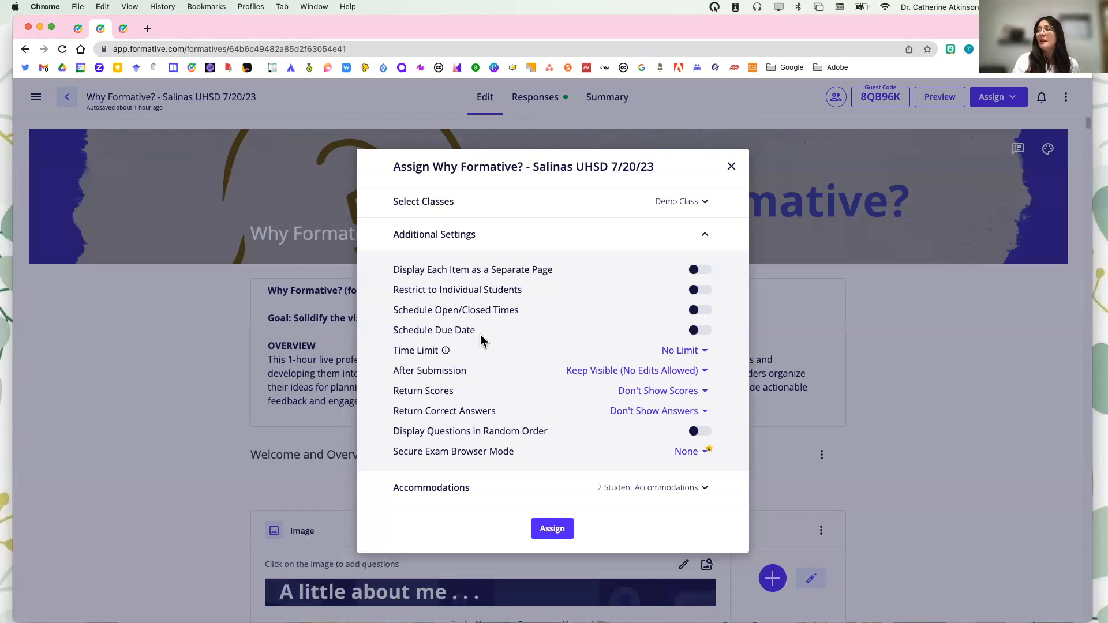
click(699, 492)
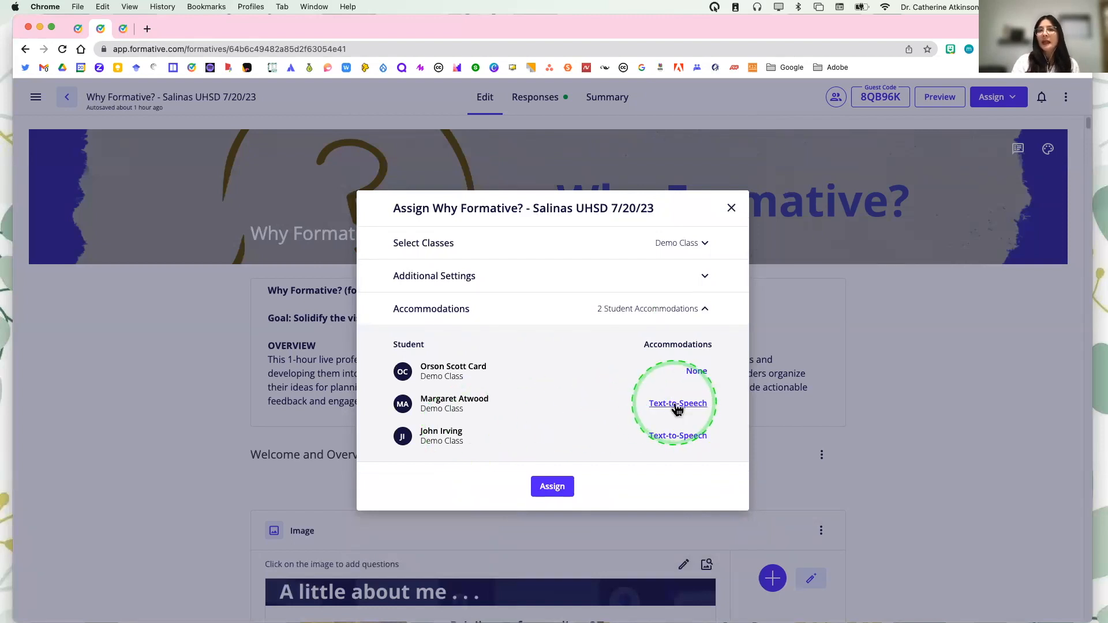
click(731, 208)
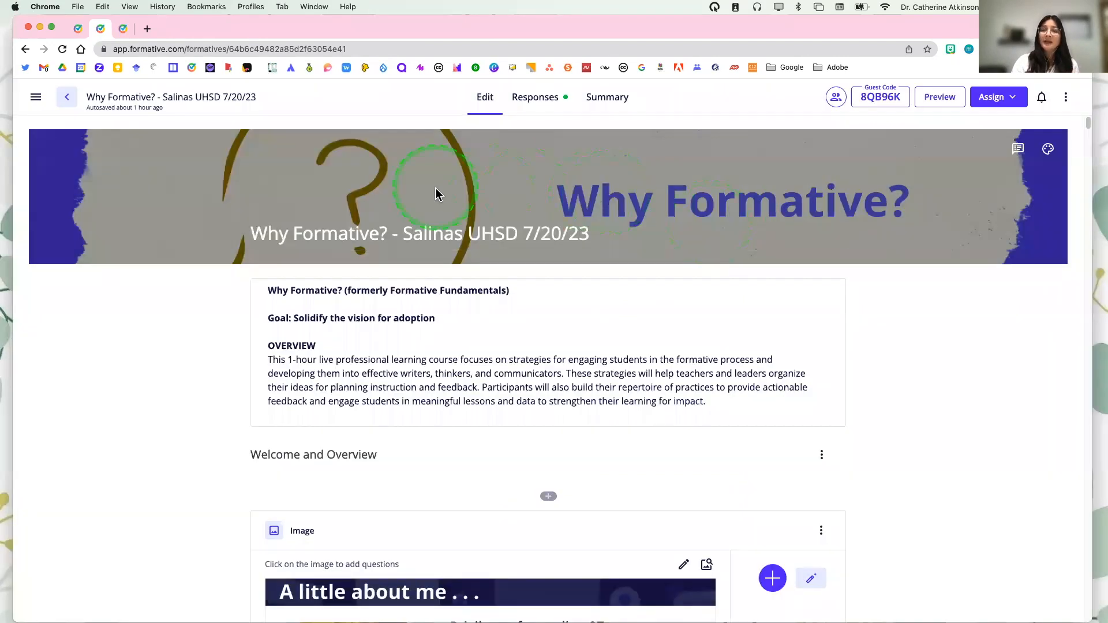
Open the student list of the five-student Demo Class from the Classes page and show the students' accommodations
click(78, 29)
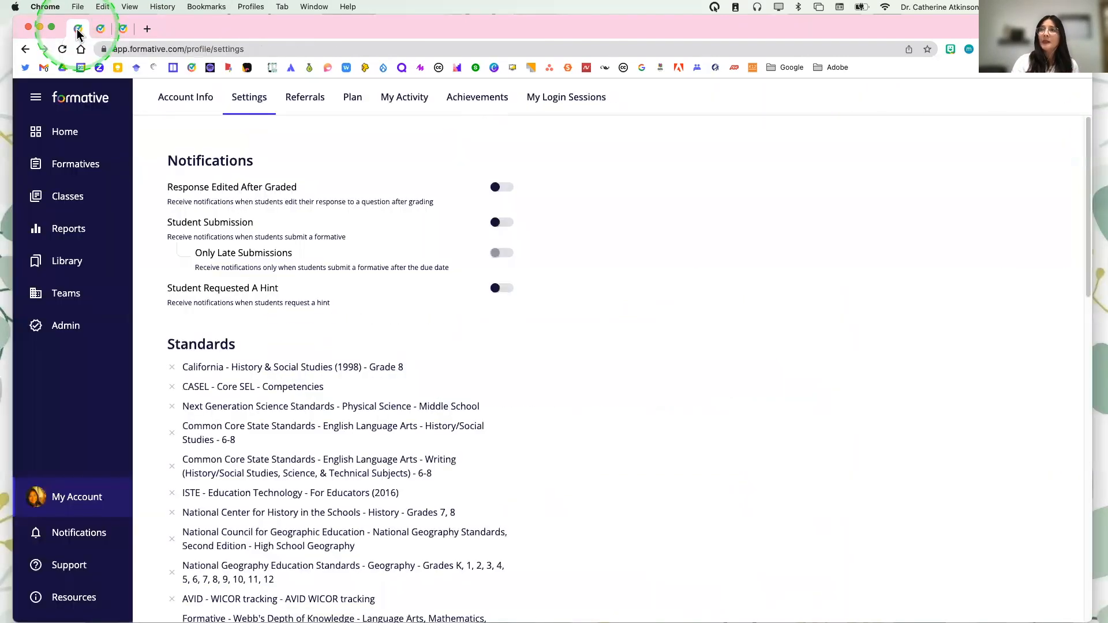
click(65, 205)
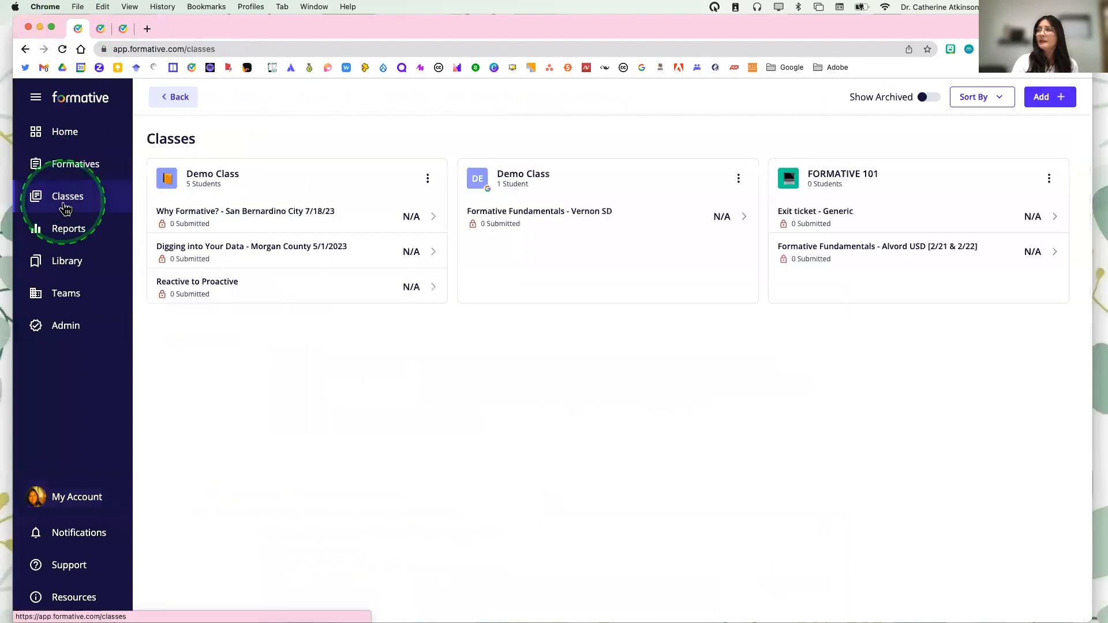
click(212, 175)
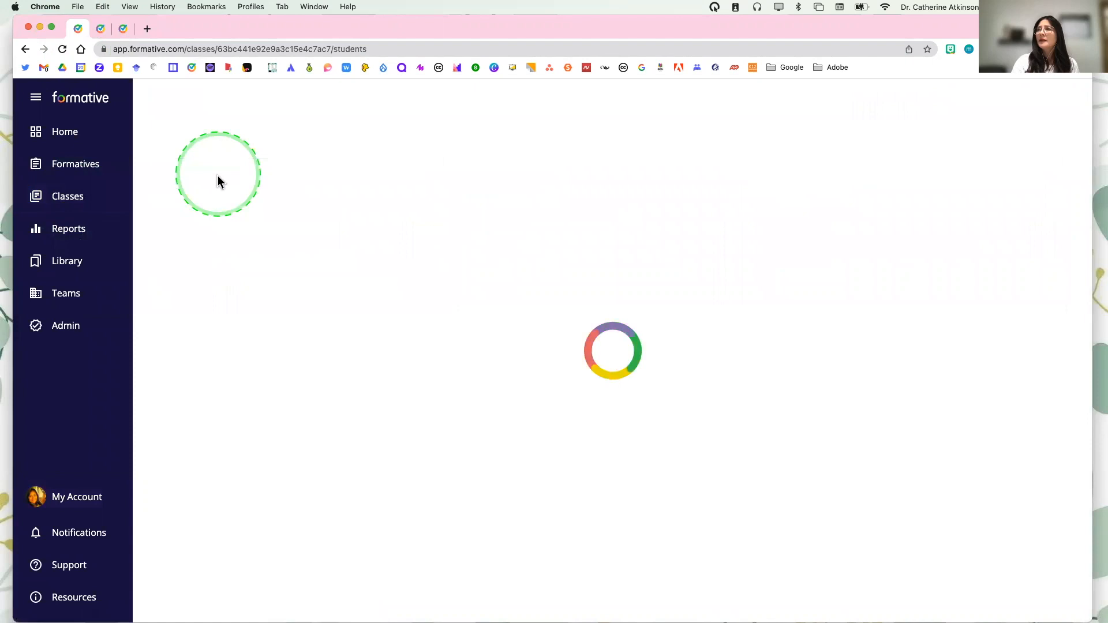
click(790, 296)
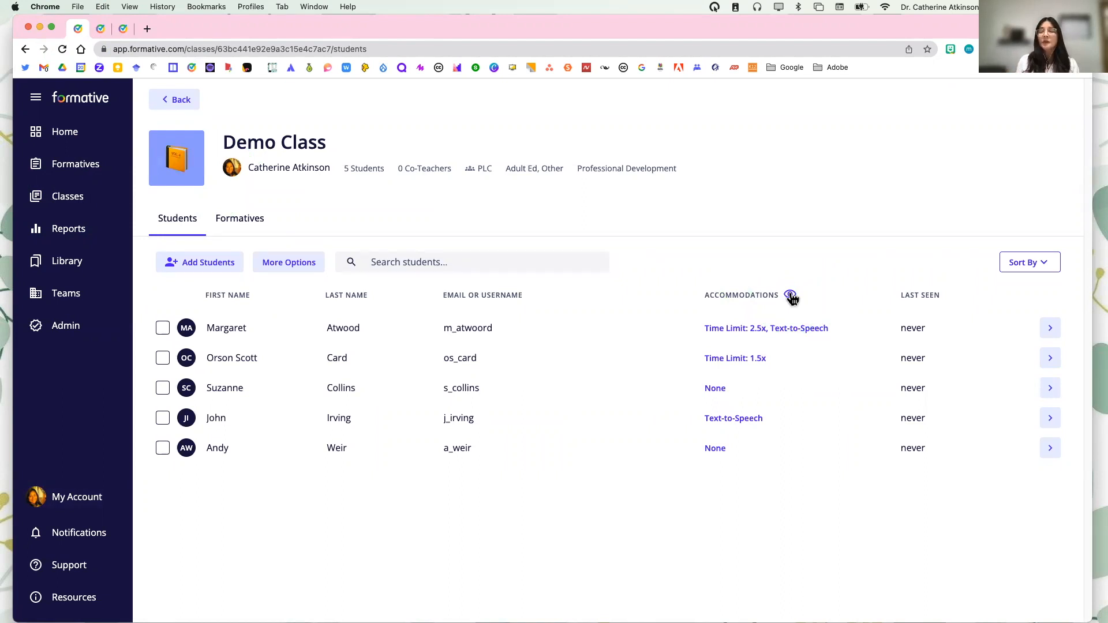
click(776, 331)
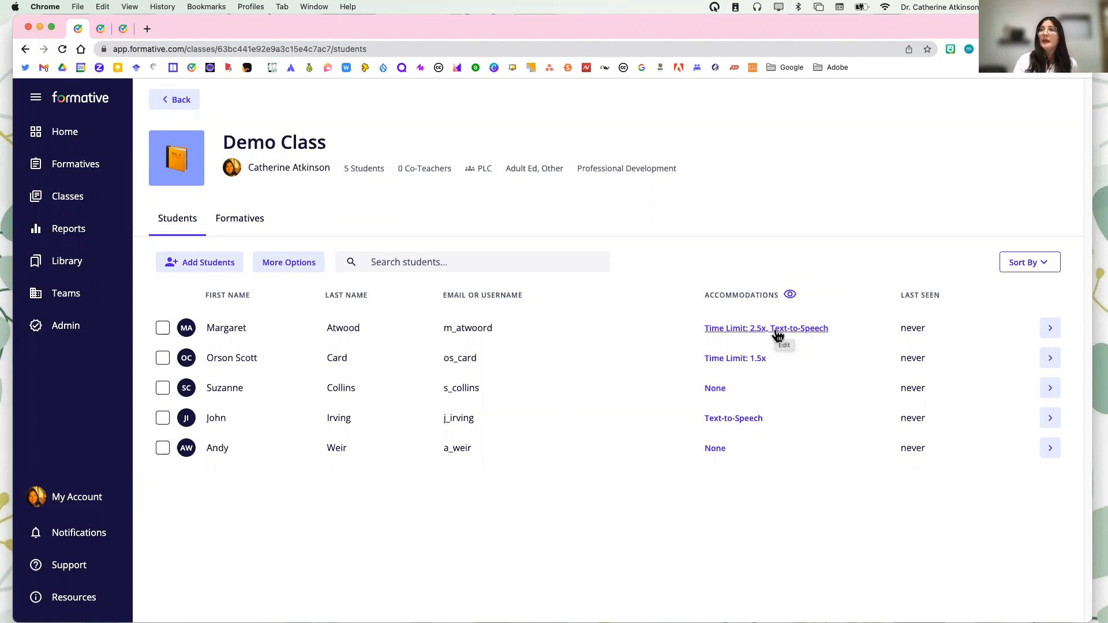
Return to the teacher-paced session and advance past the Content Types page to the Question Types page
click(123, 30)
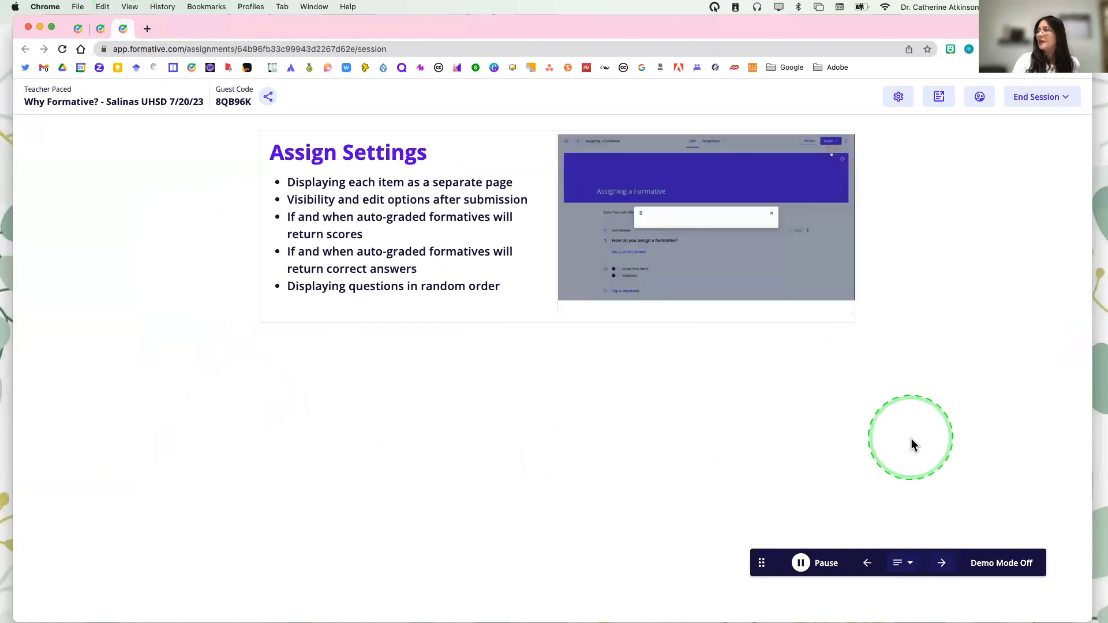
click(943, 564)
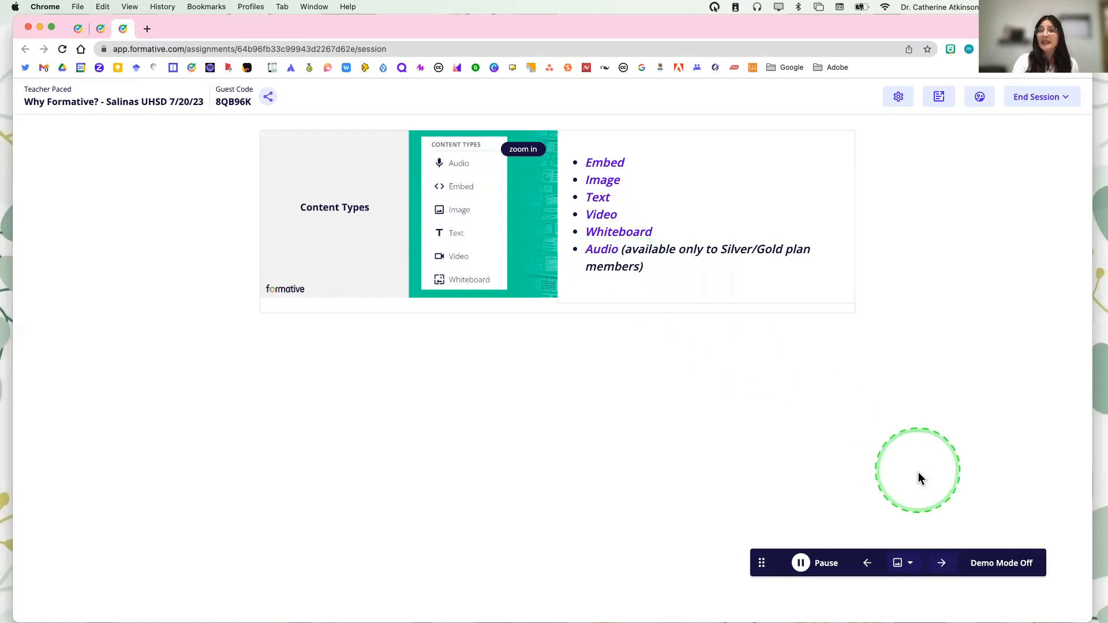
click(941, 564)
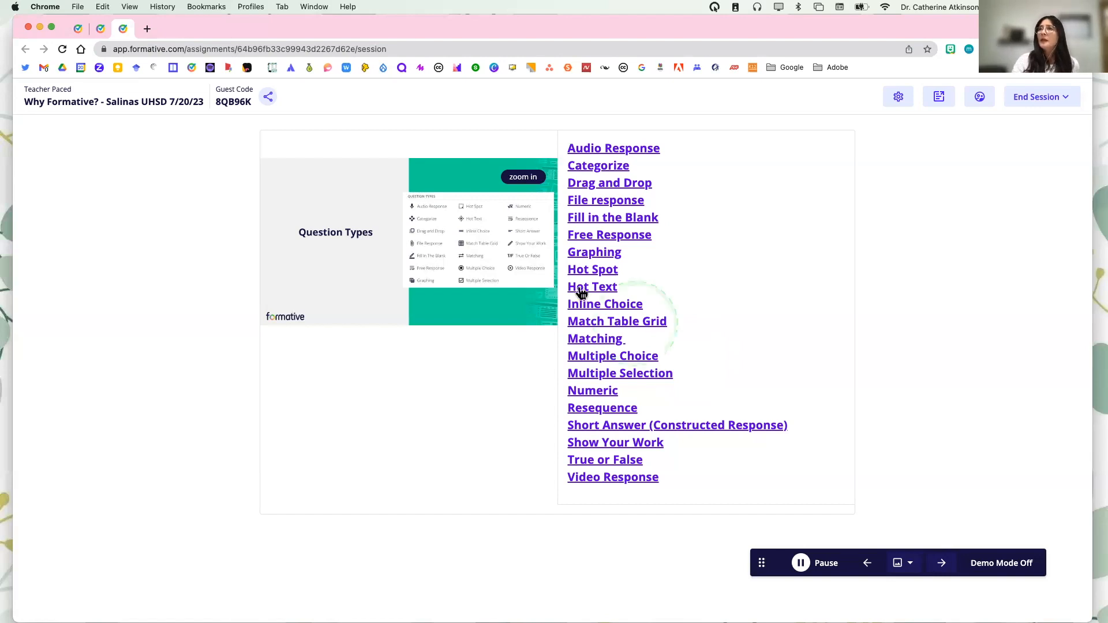
Switch to the editable version of the Why Formative? formative and start a new item directly above the Create a Formative section
click(100, 33)
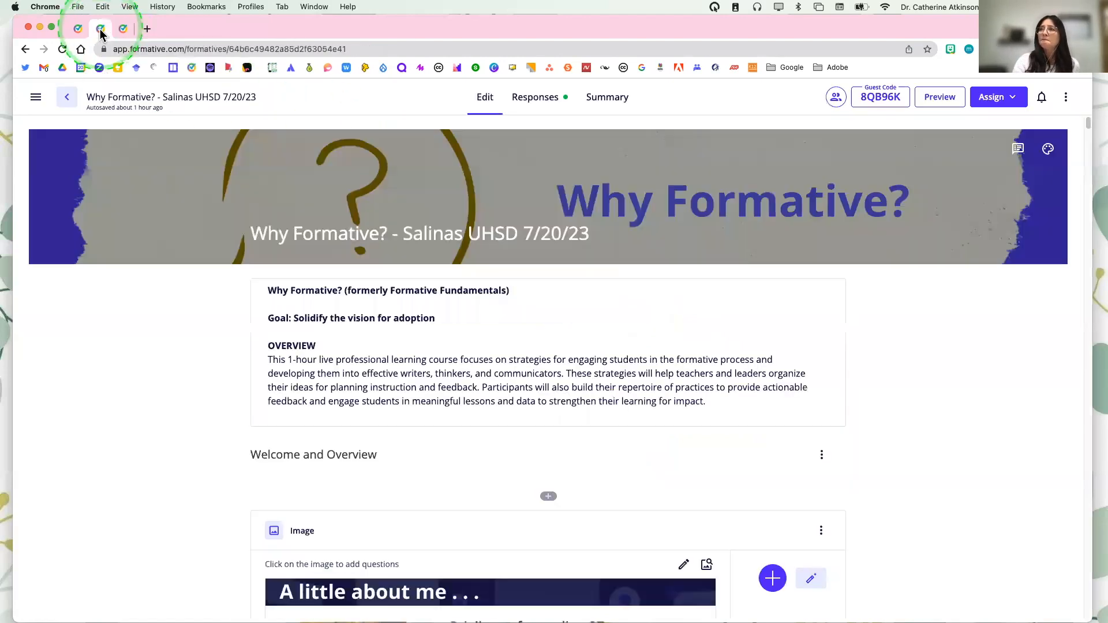
scroll(236, 508, down, 6)
scroll(240, 523, down, 20)
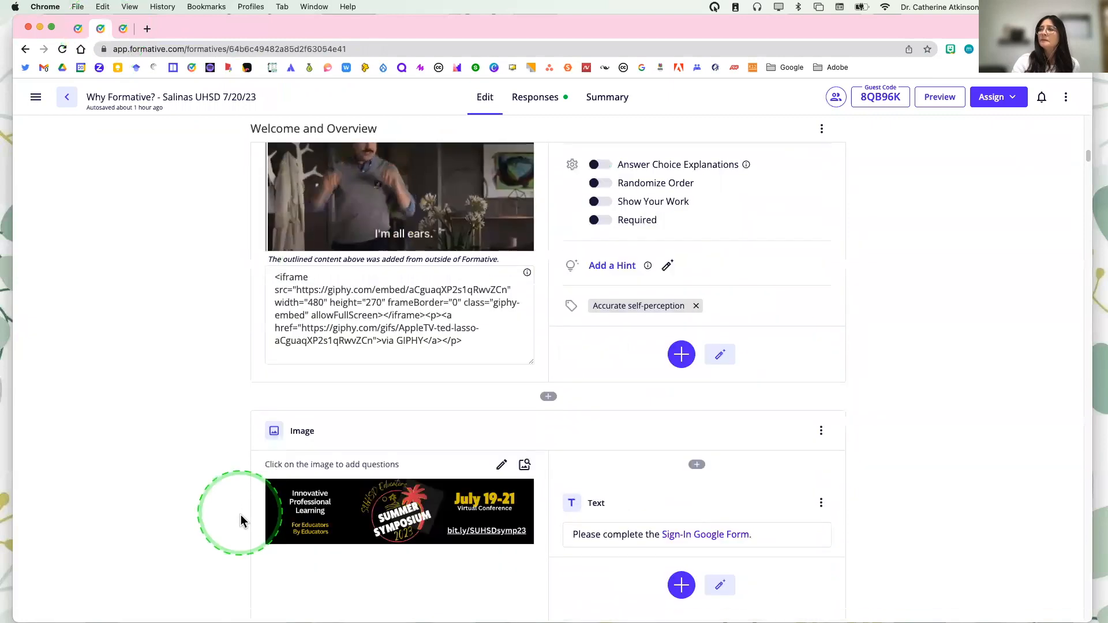
scroll(239, 517, down, 20)
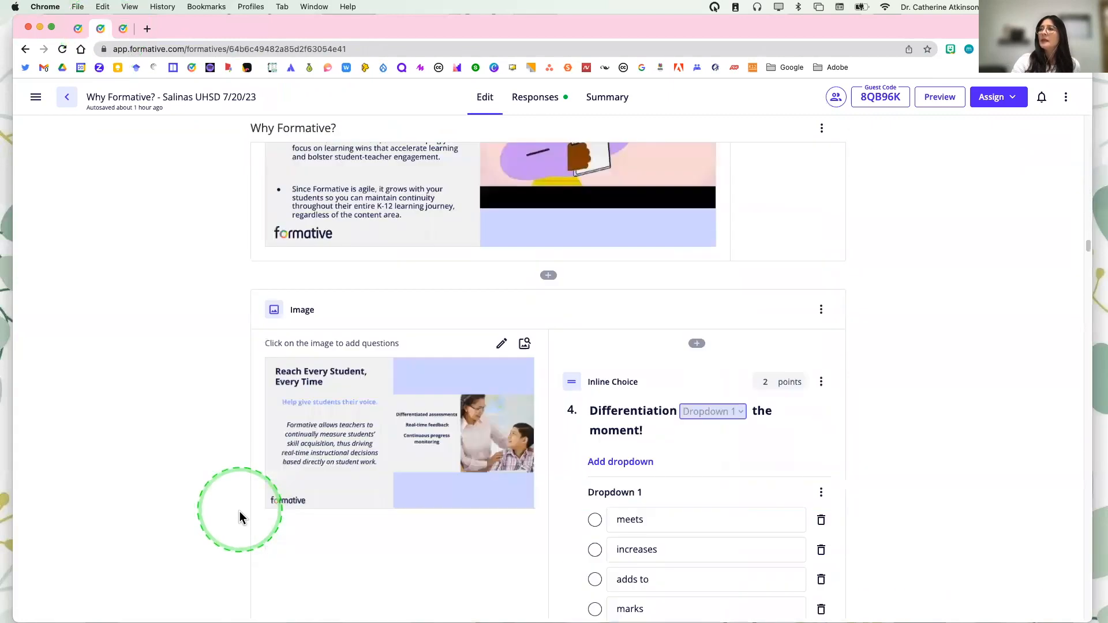
scroll(240, 517, down, 15)
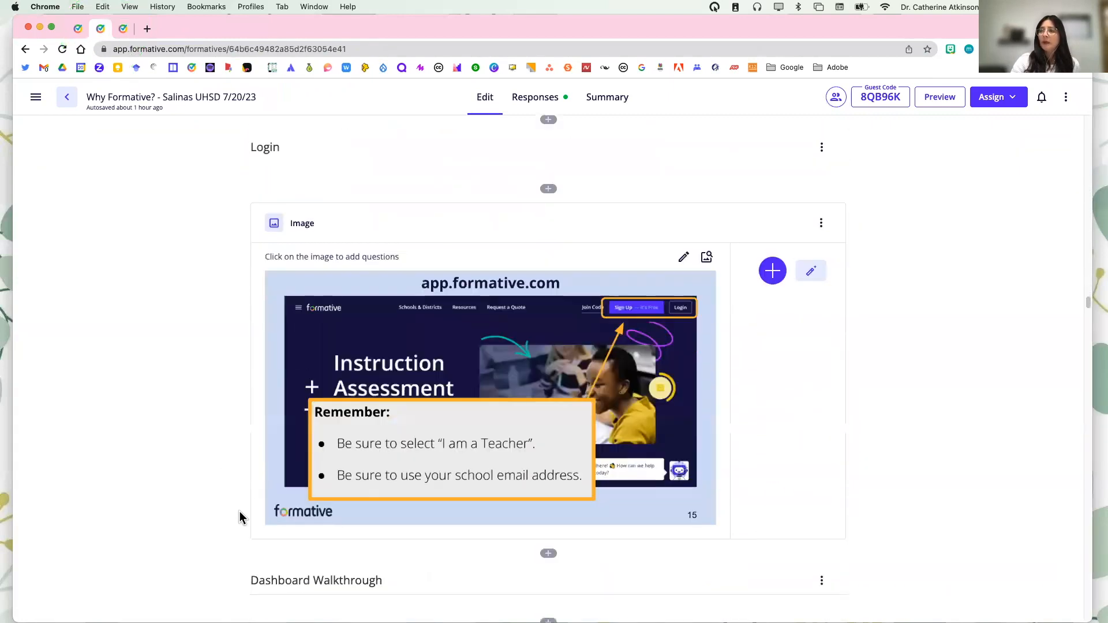
scroll(241, 518, down, 20)
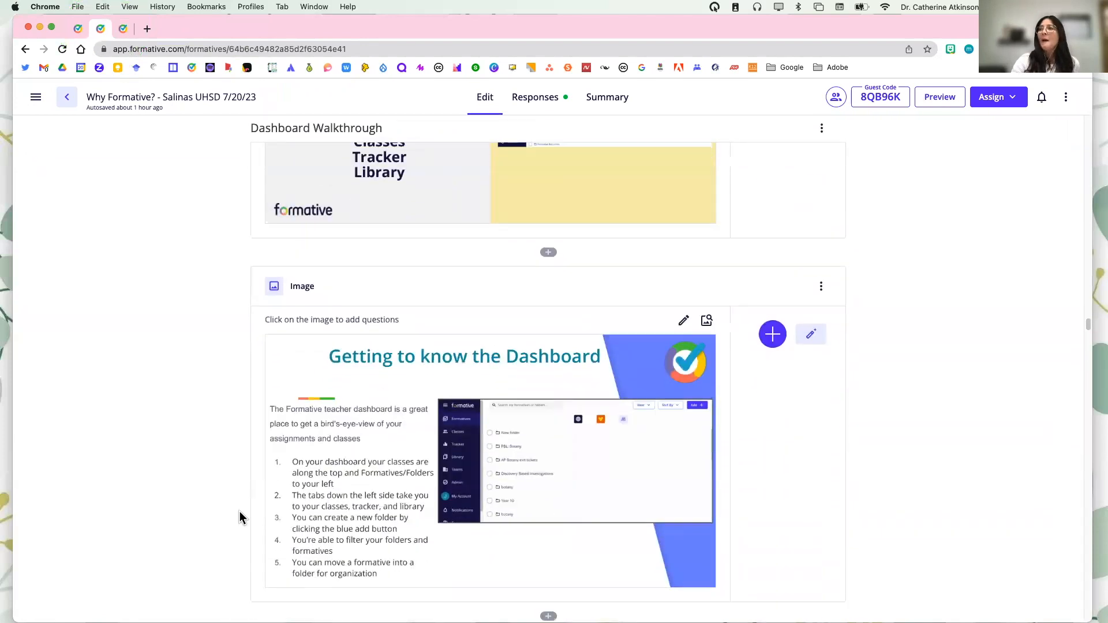
scroll(239, 517, down, 10)
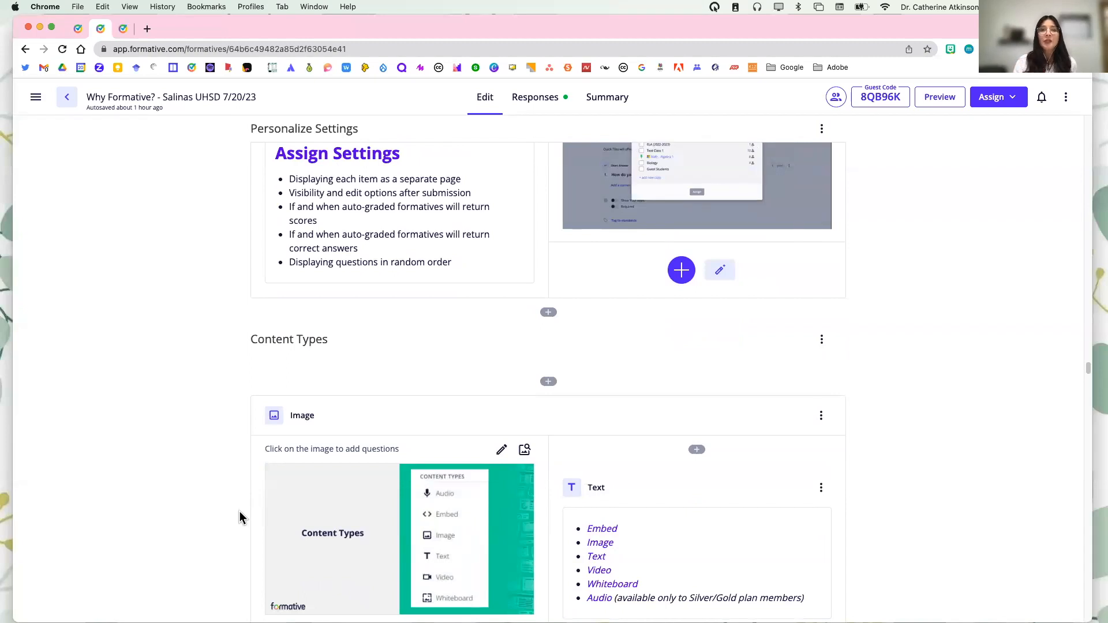
scroll(241, 517, down, 15)
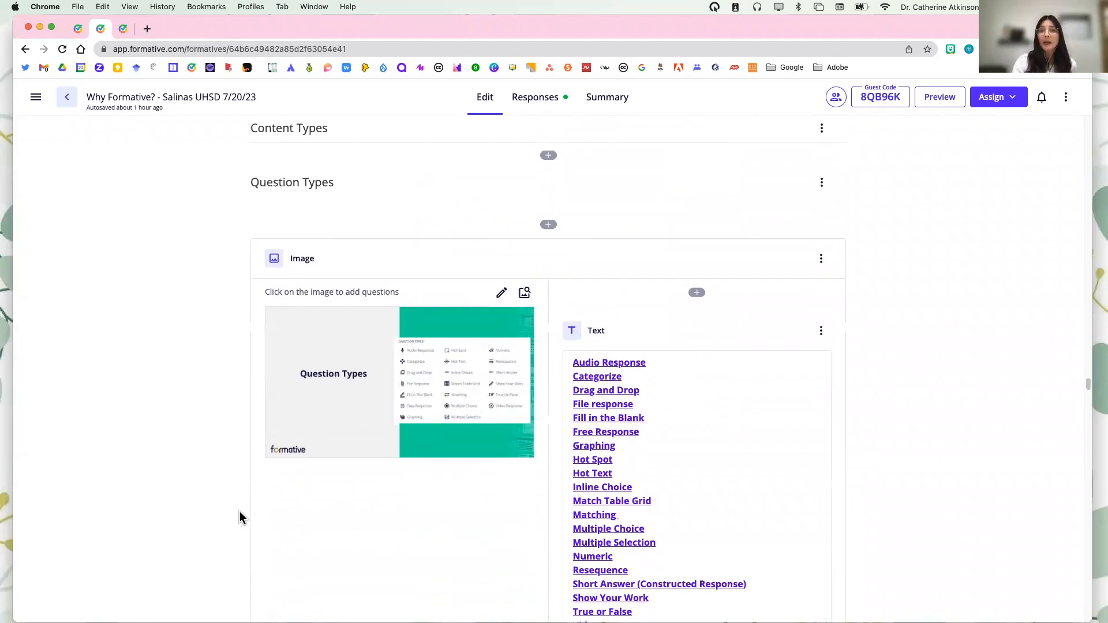
scroll(241, 518, down, 5)
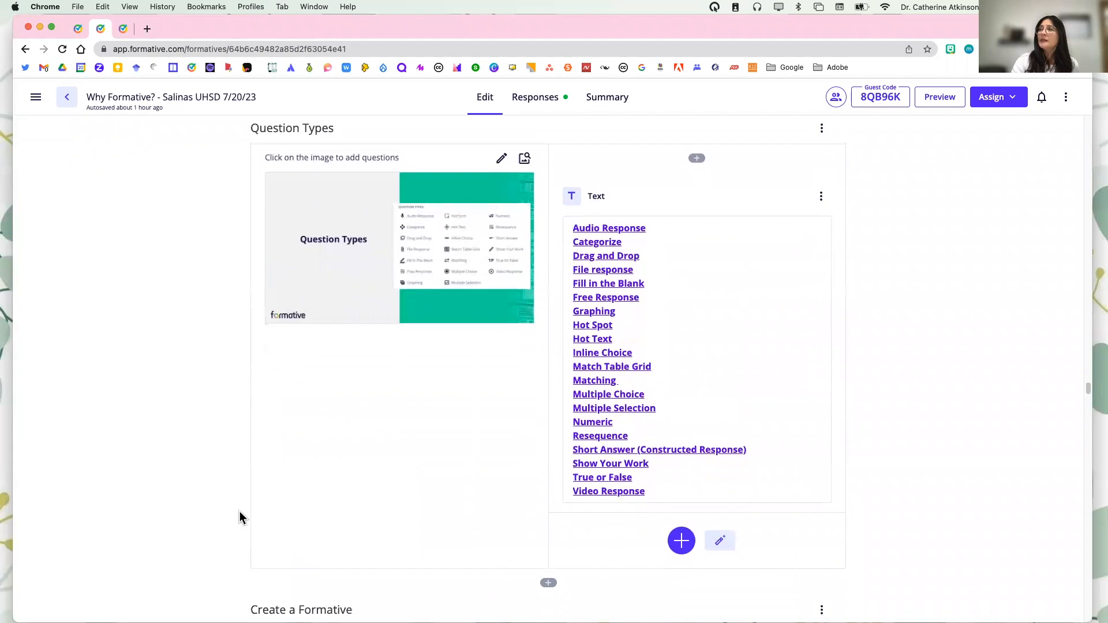
click(550, 508)
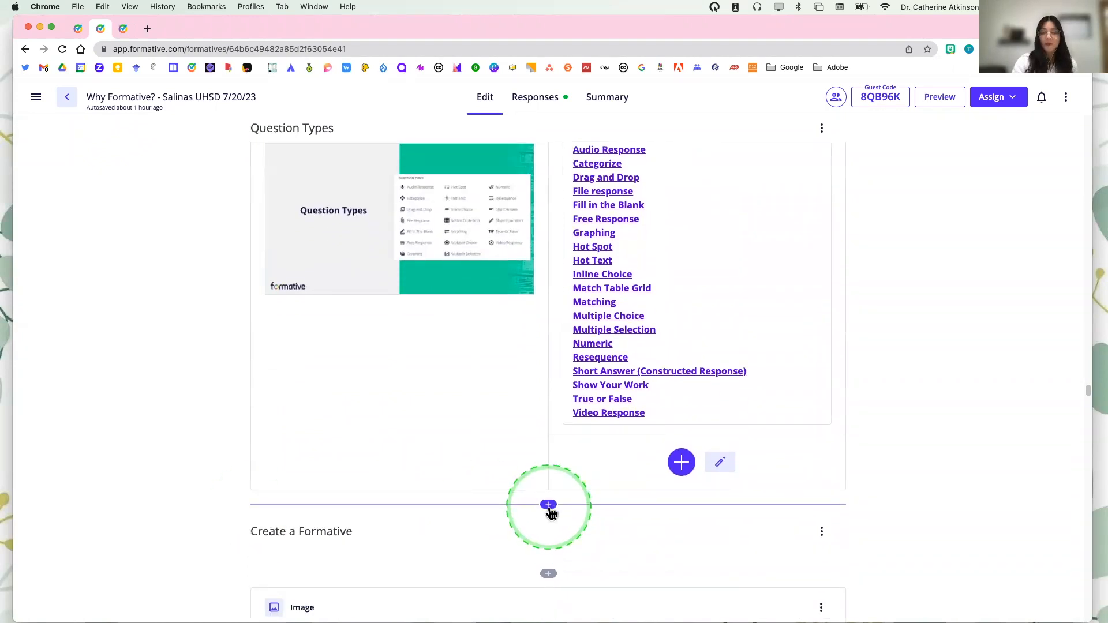
click(548, 505)
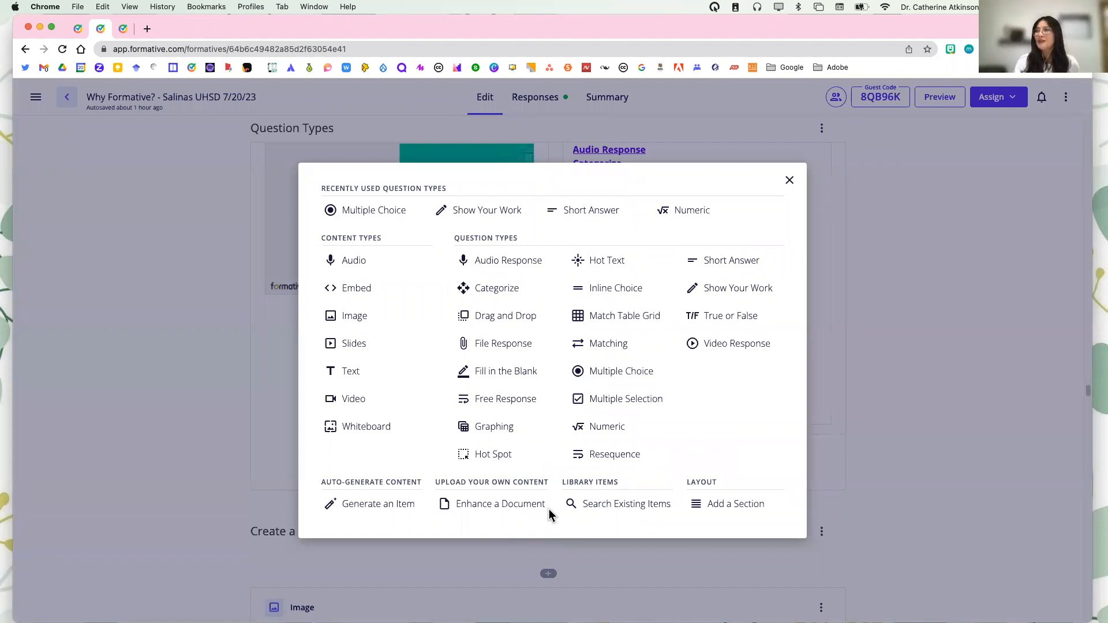
Add an image item by uploading the Ukiyo-e woodblock print JPEG from the Formative Examples folder
click(346, 317)
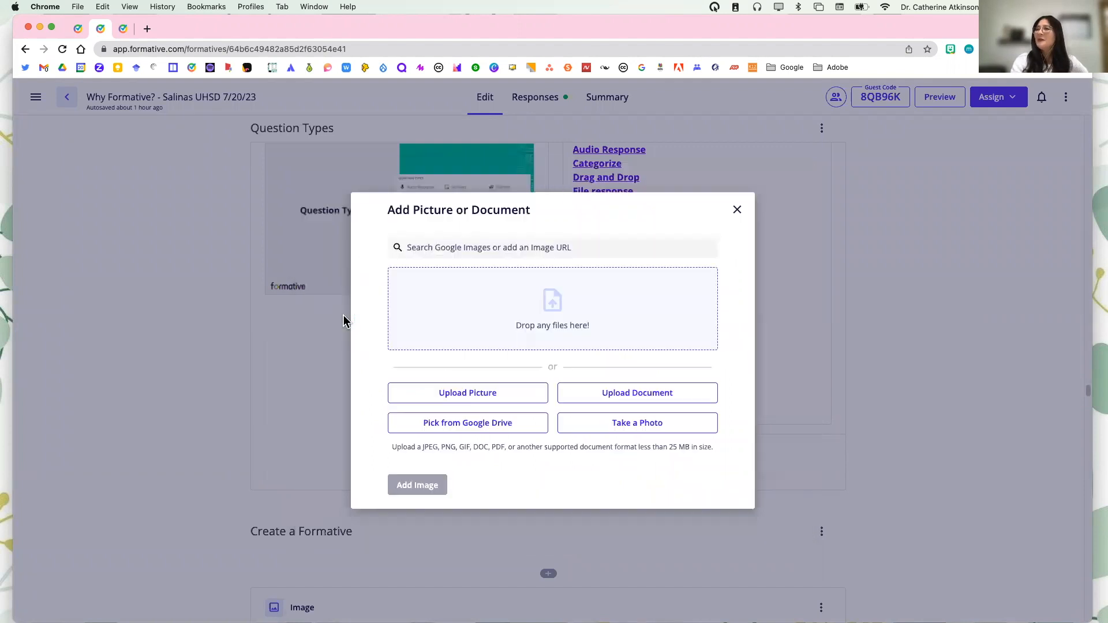
click(478, 397)
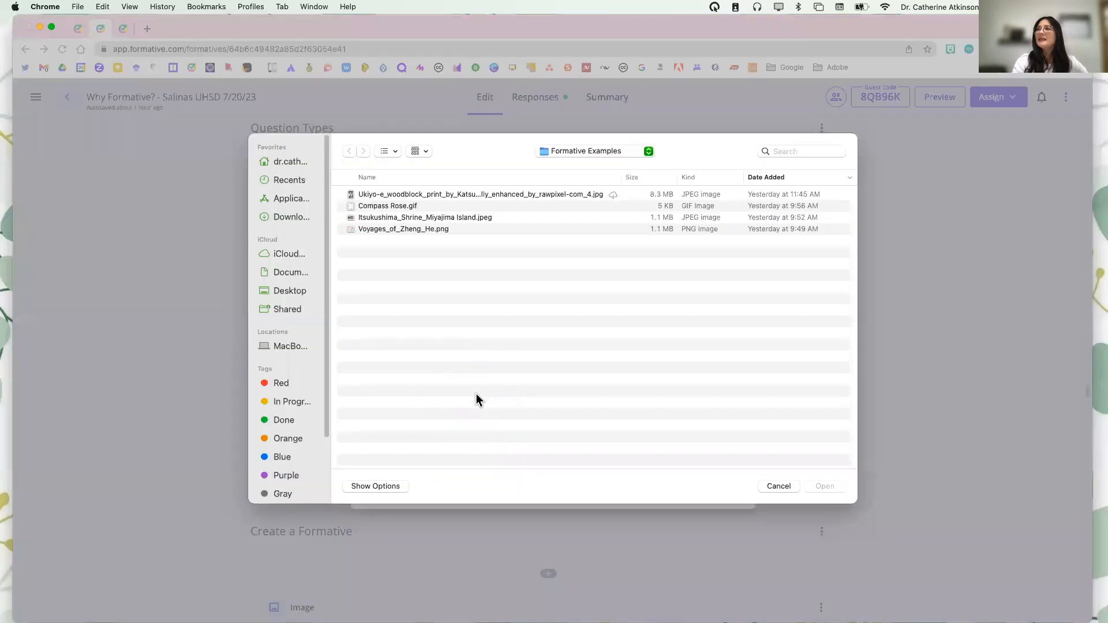
click(493, 195)
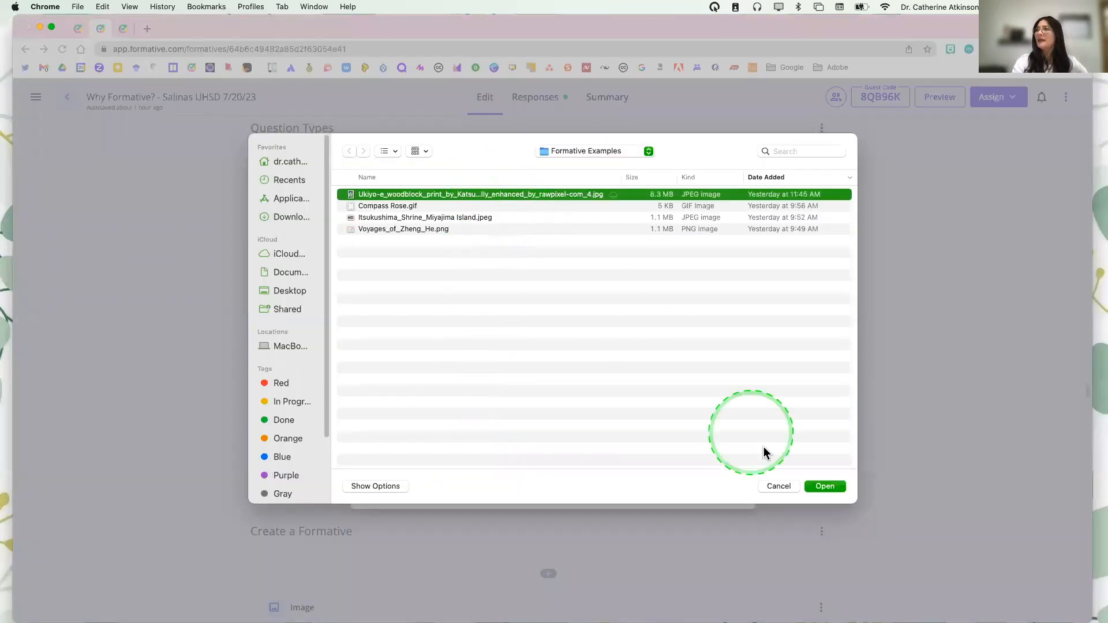
click(818, 485)
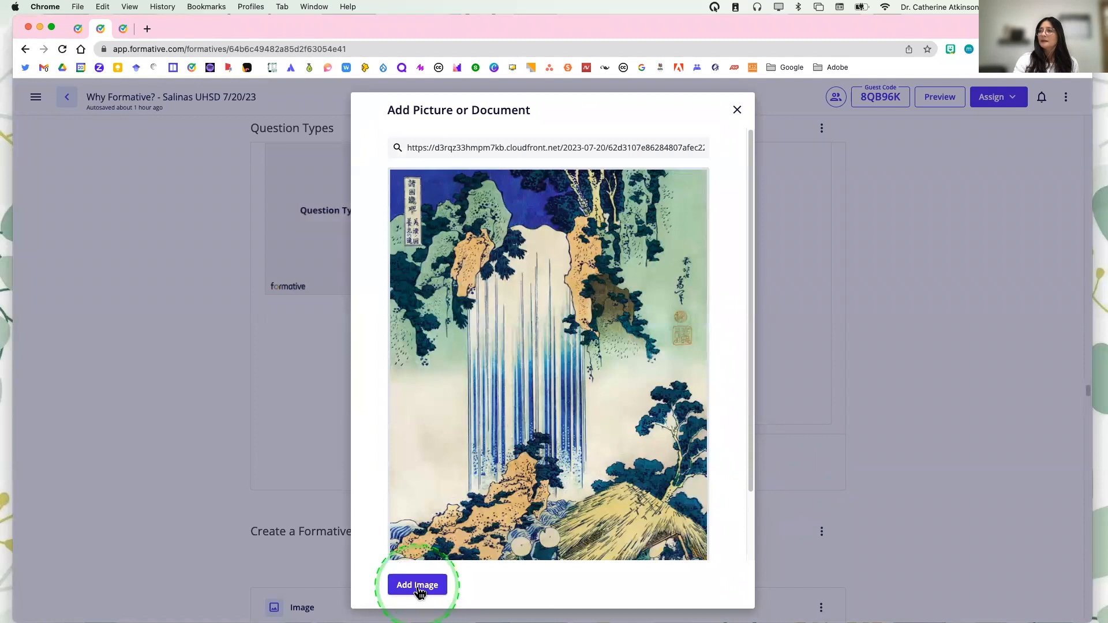
click(418, 585)
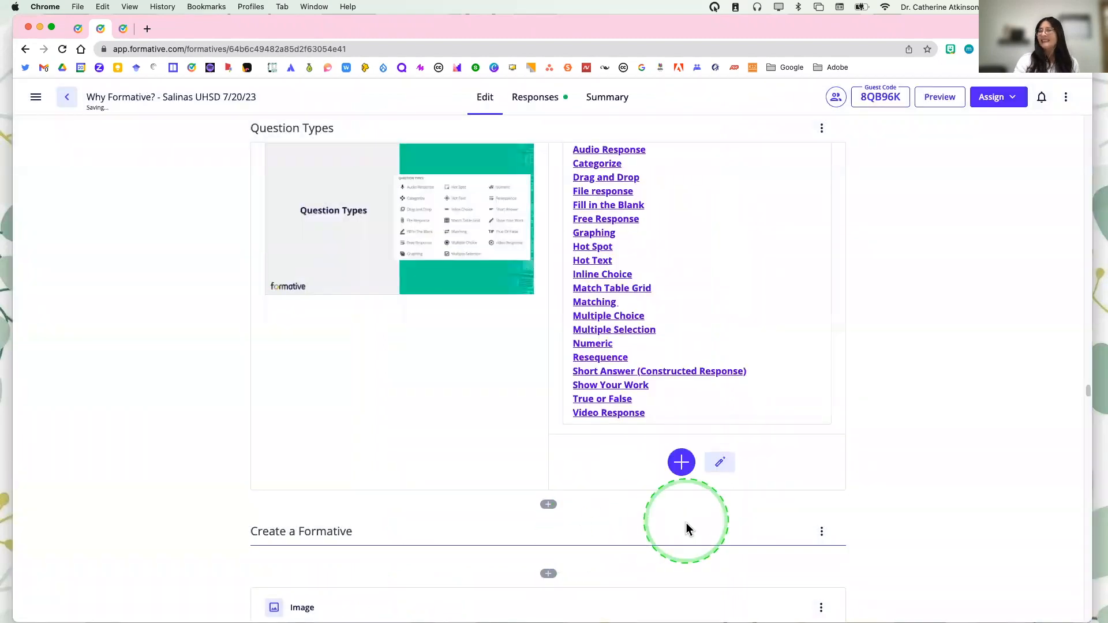
Attach a Short Answer question to the new woodblock print image
scroll(687, 528, down, 2)
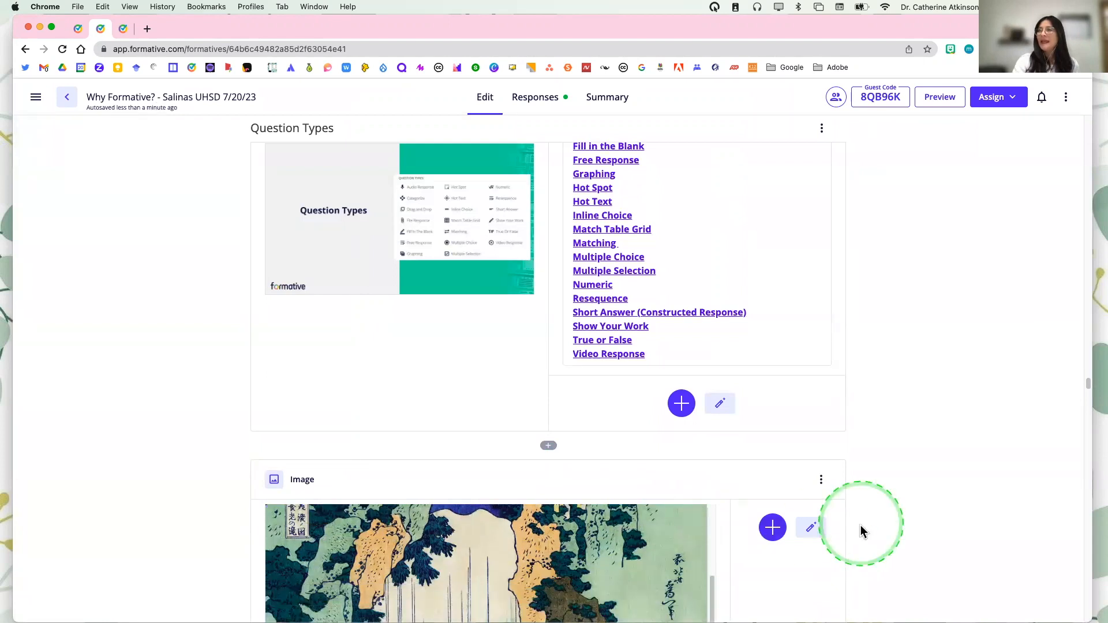
scroll(861, 525, down, 6)
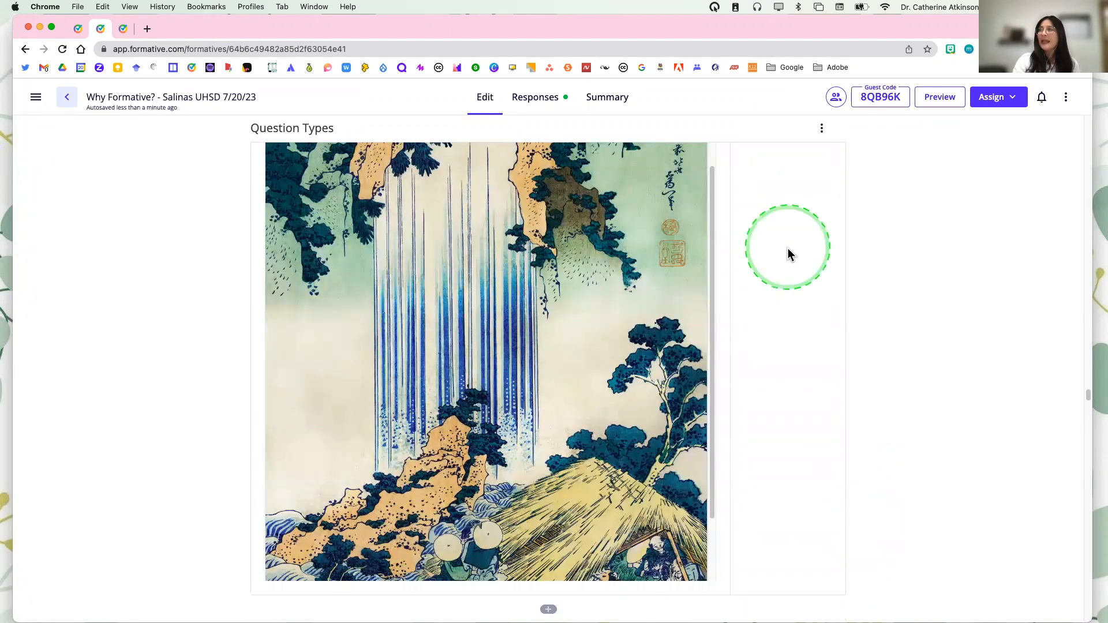
scroll(761, 262, up, 2)
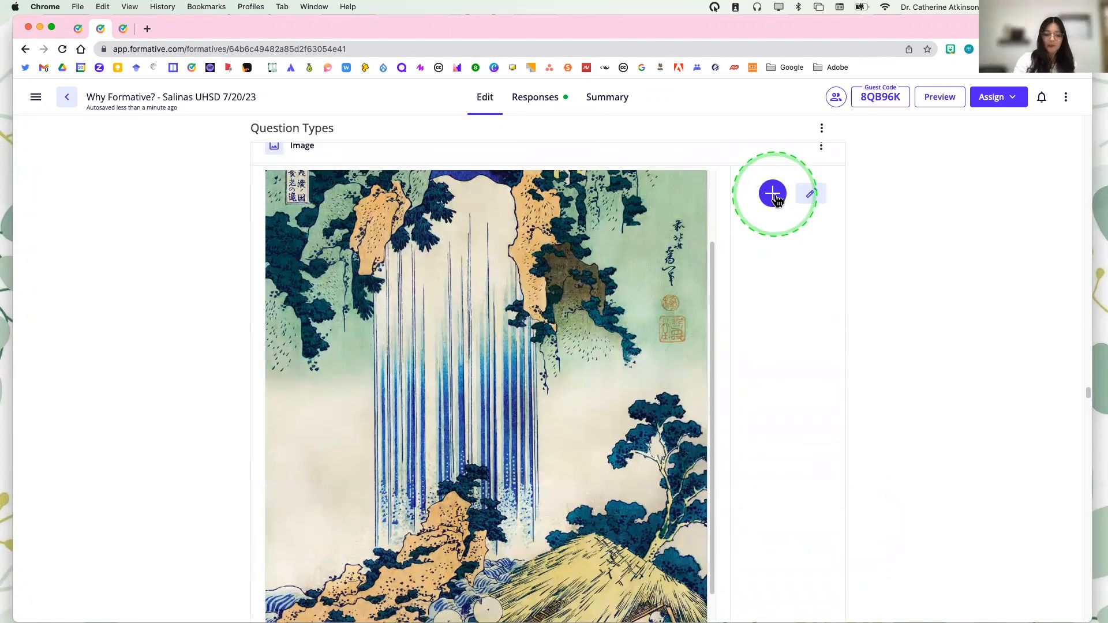
click(772, 193)
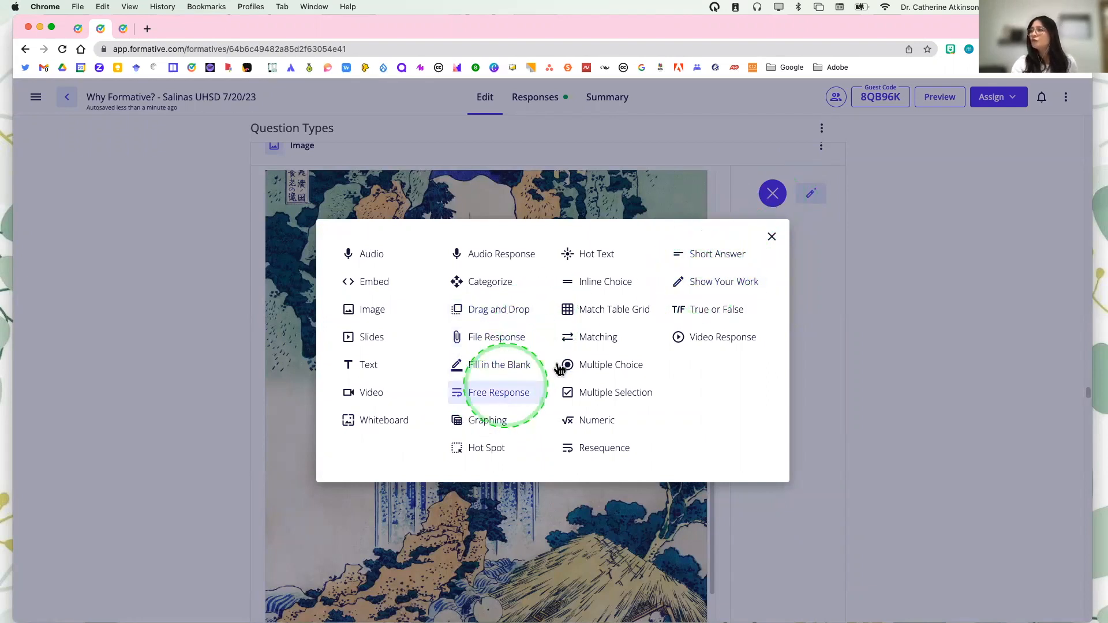
click(704, 259)
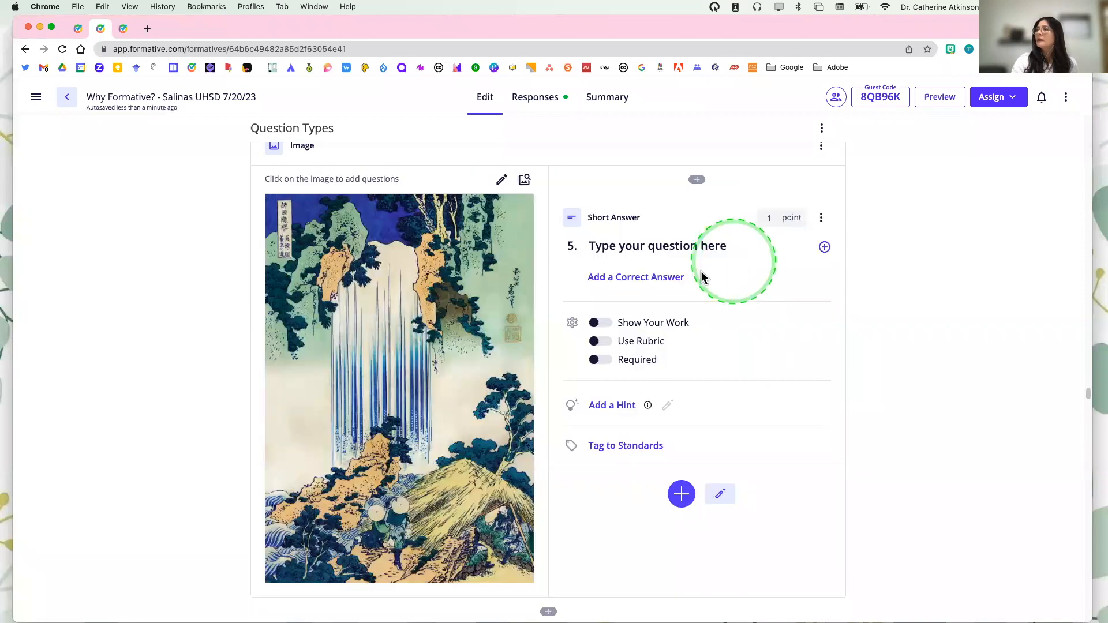
Enter "What emotions are you feeling after looking at this picture?" as the Short Answer question's text
click(631, 254)
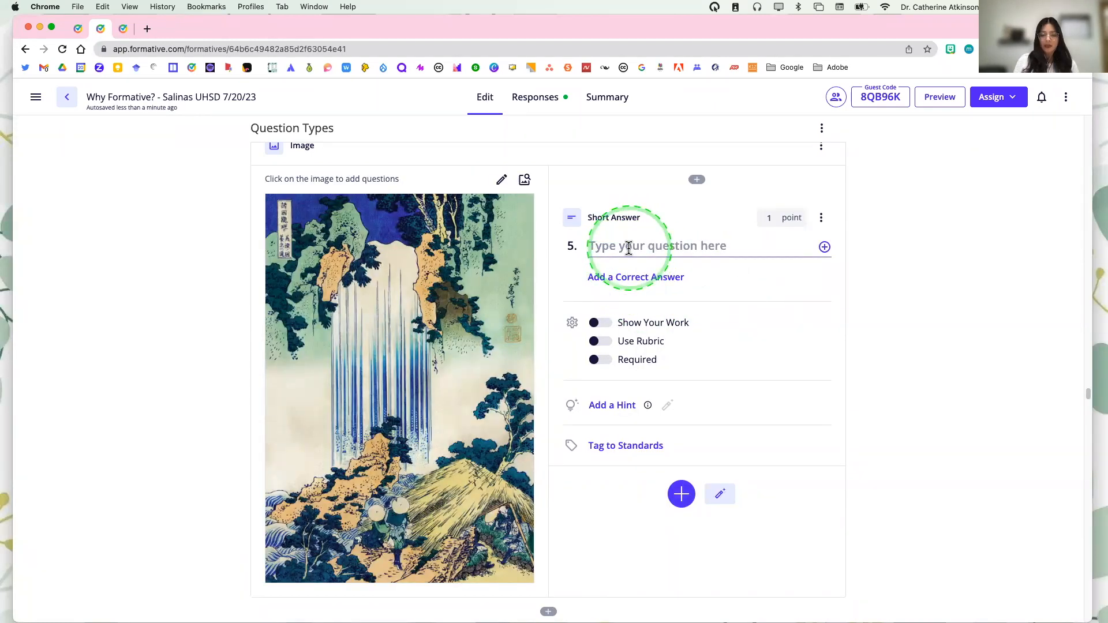
text(What emotions )
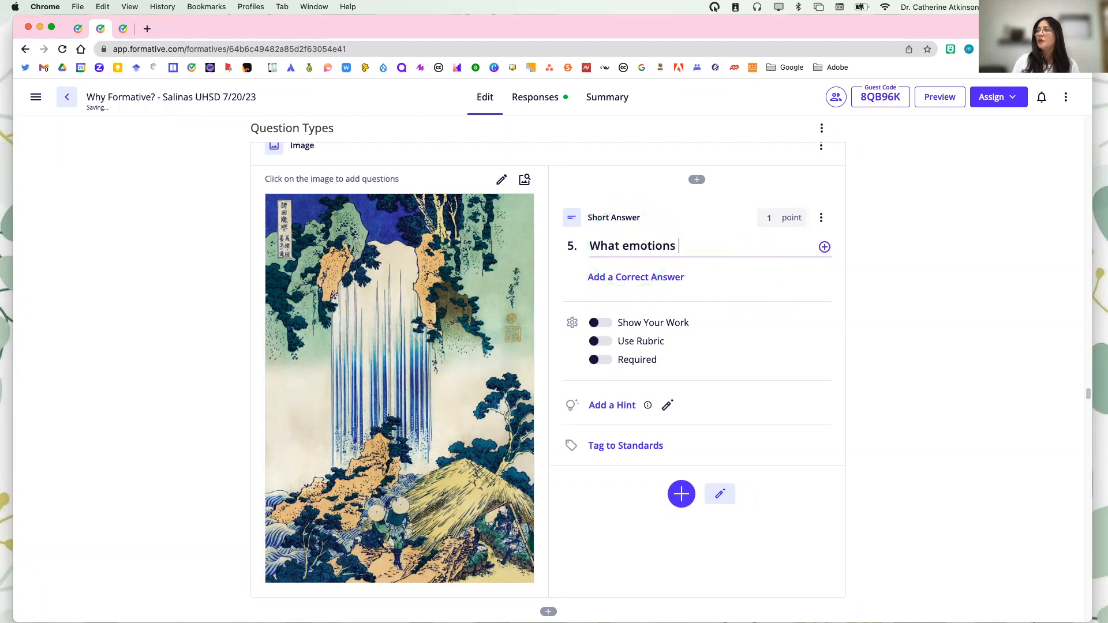
text(are you feeling )
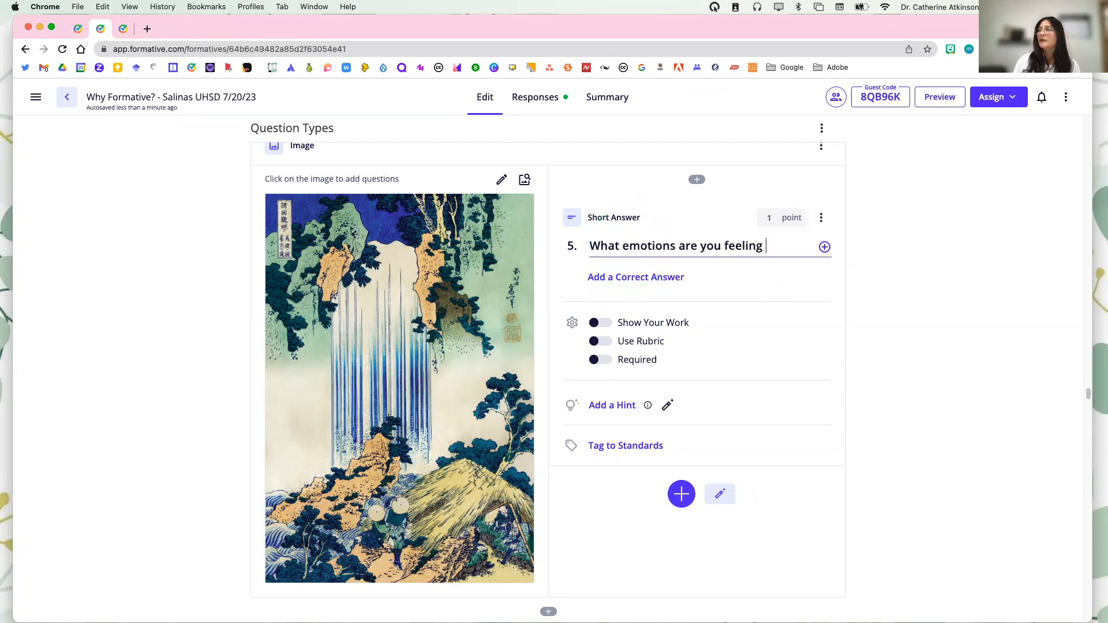
text(after looing)
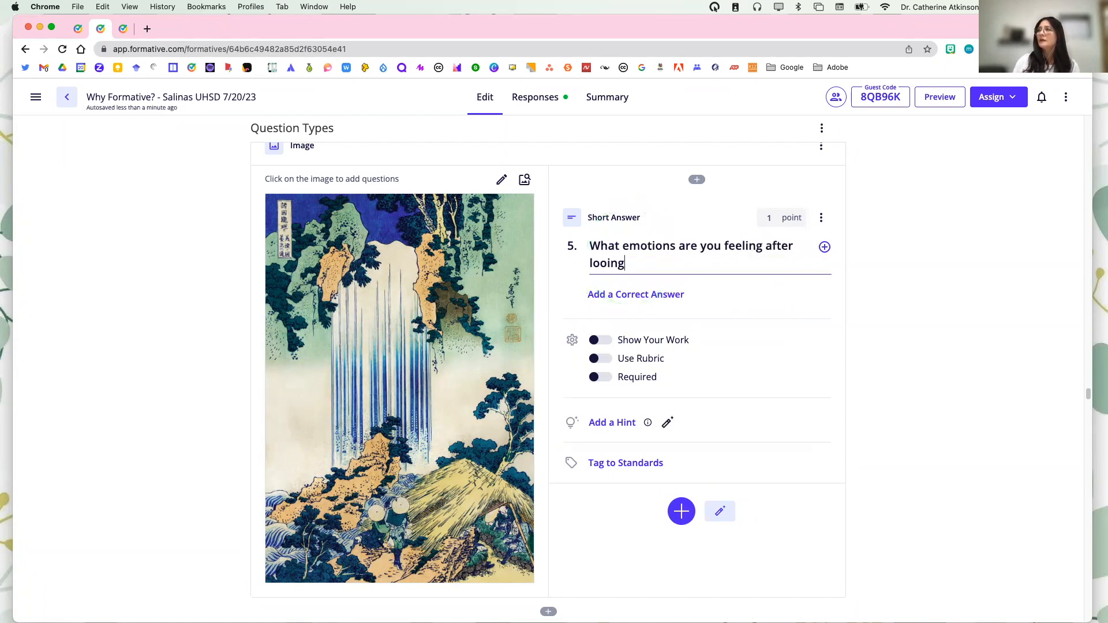
key(BackSpace)
key(BackSpace)
key(BackSpace)
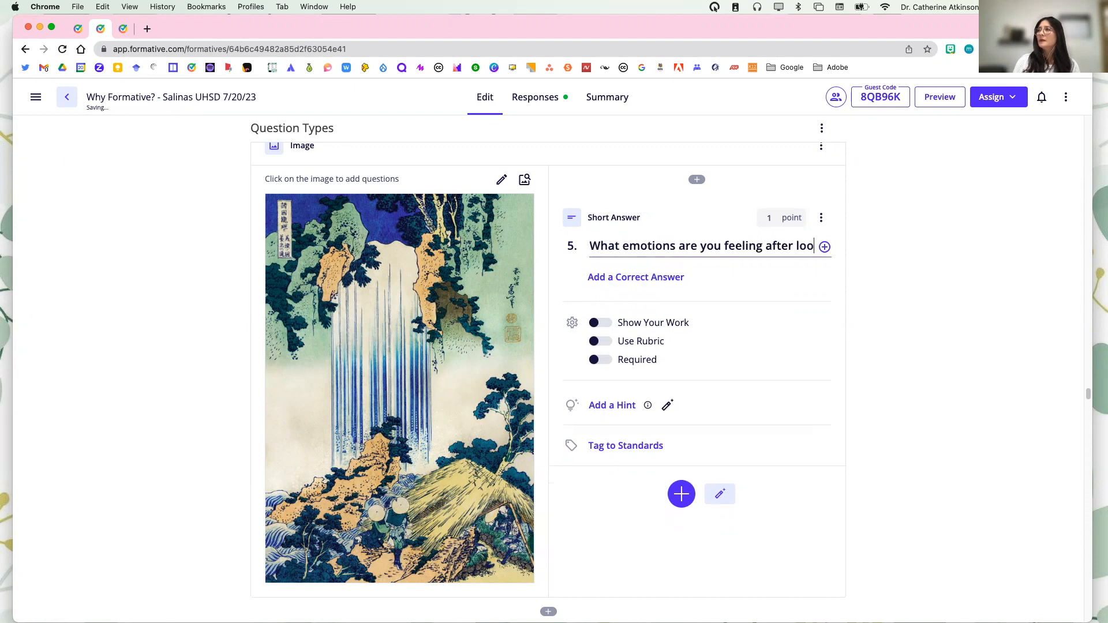
text(kn)
key(BackSpace)
text(ing )
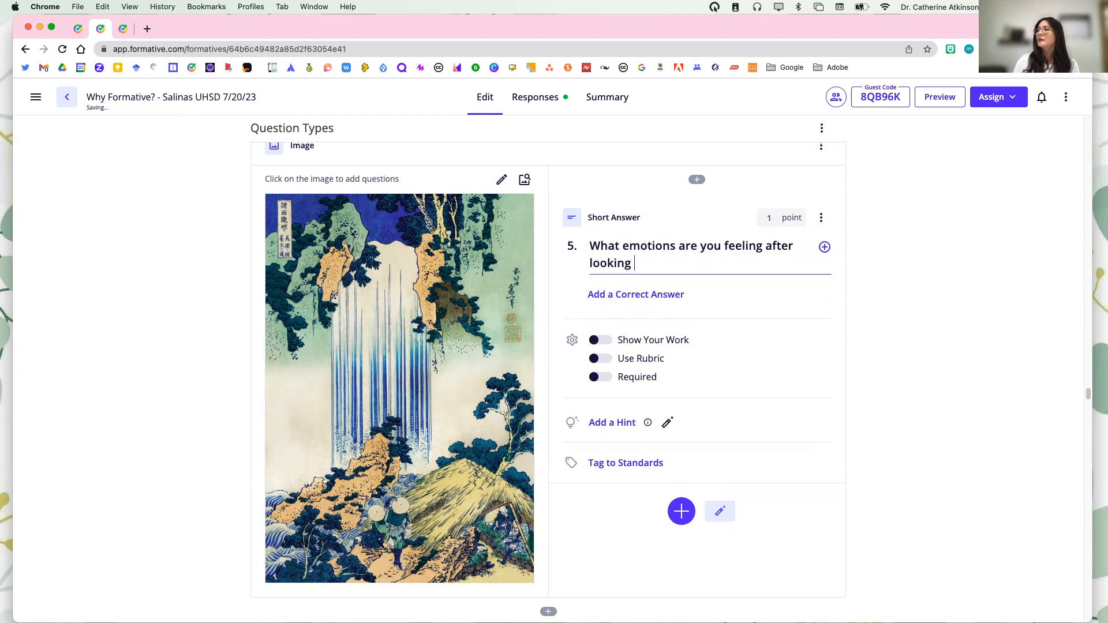
text(at this picture)
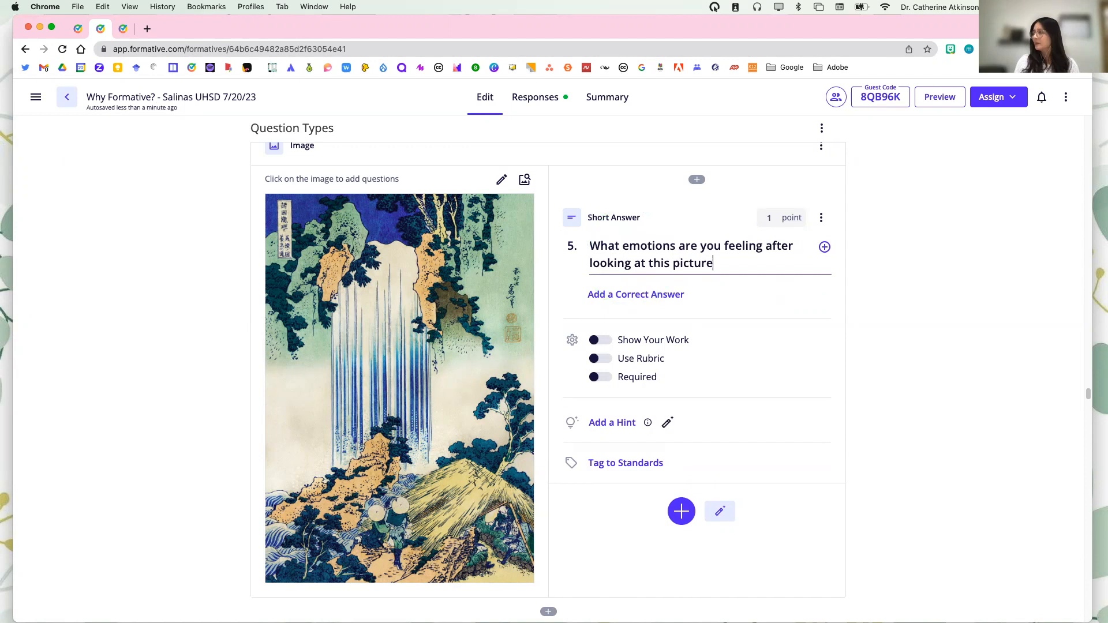
text(?)
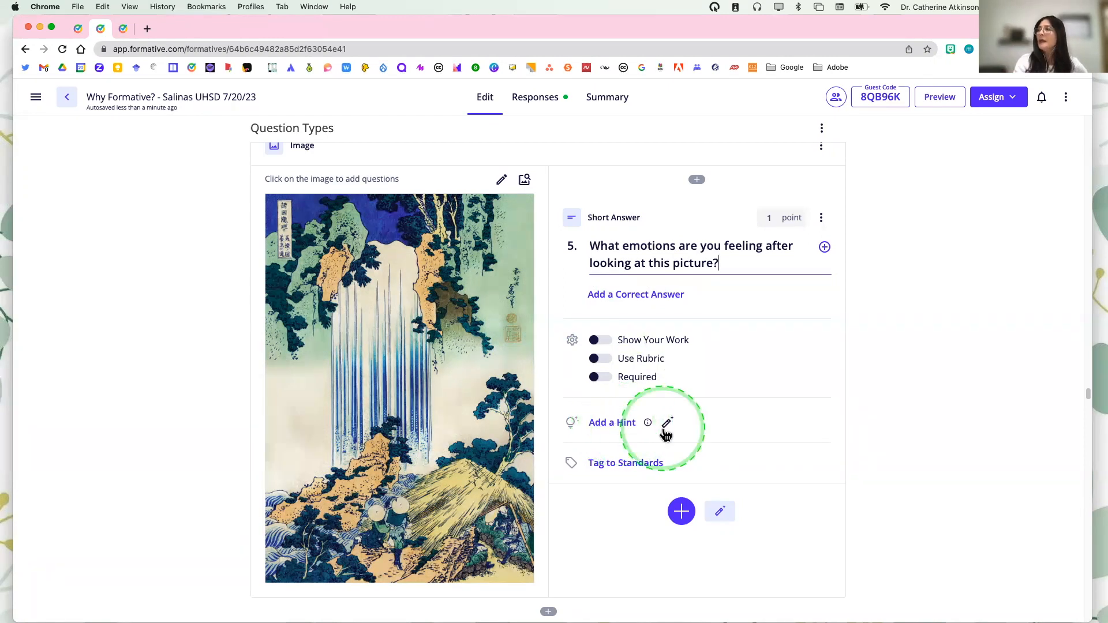
Generate AI hints for the question, regenerate them once, add the one about colors, lighting, or composition influencing emotions, and open its text for editing
key(ctrl)
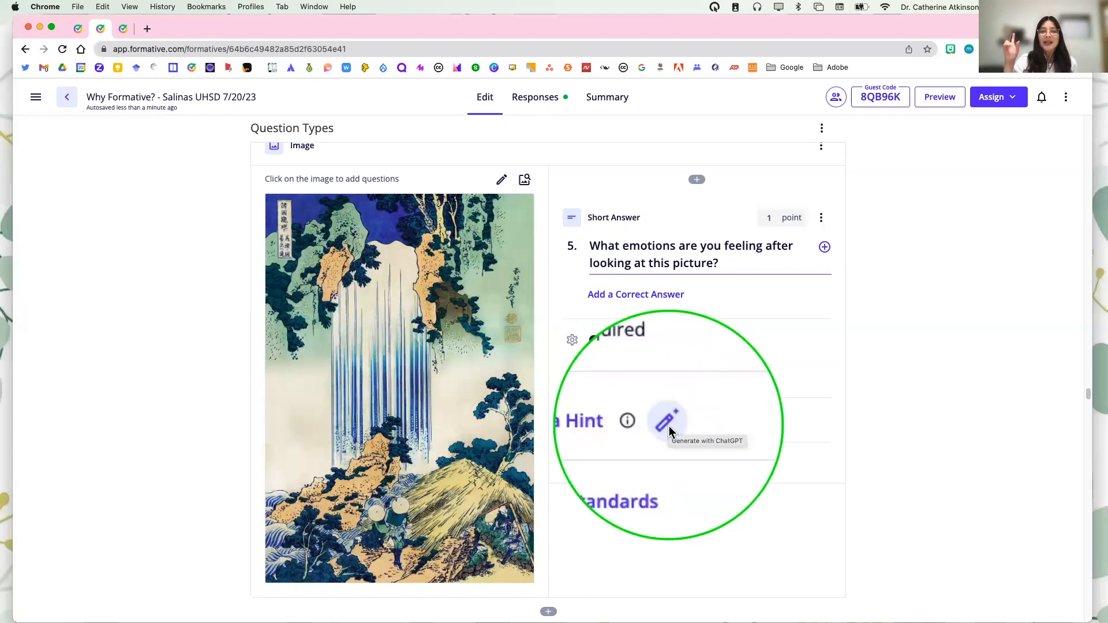
click(667, 424)
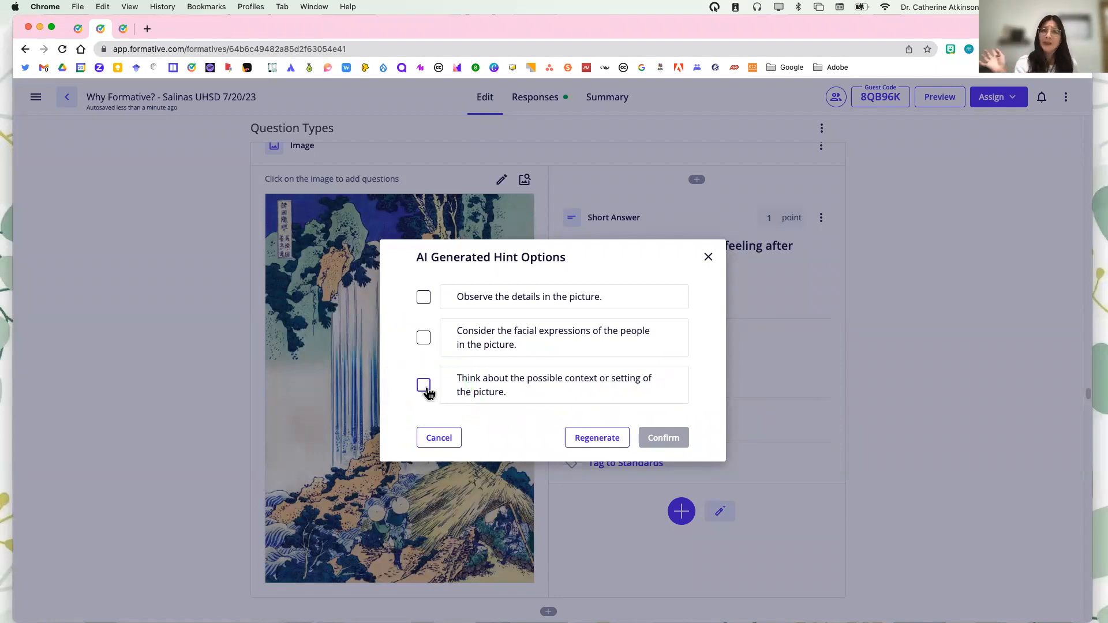
click(586, 442)
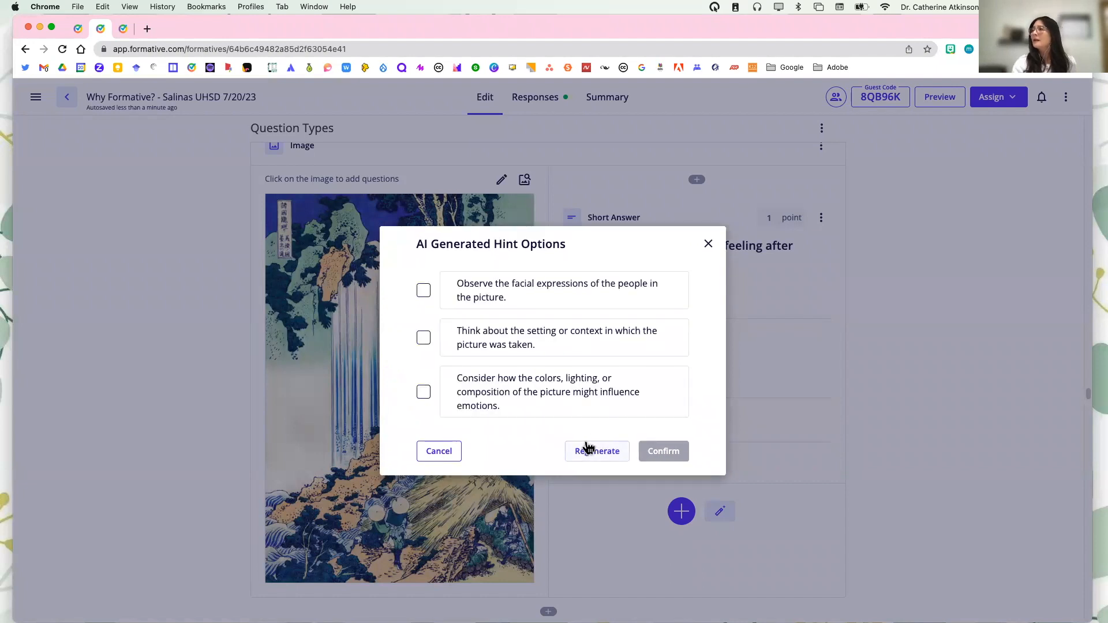
click(424, 392)
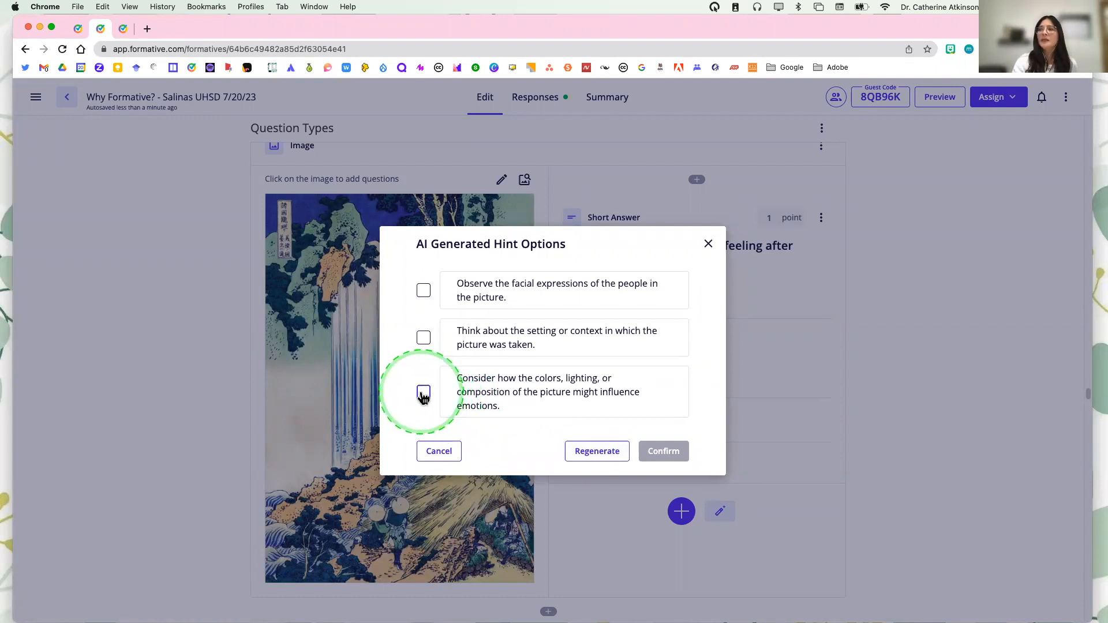
click(424, 394)
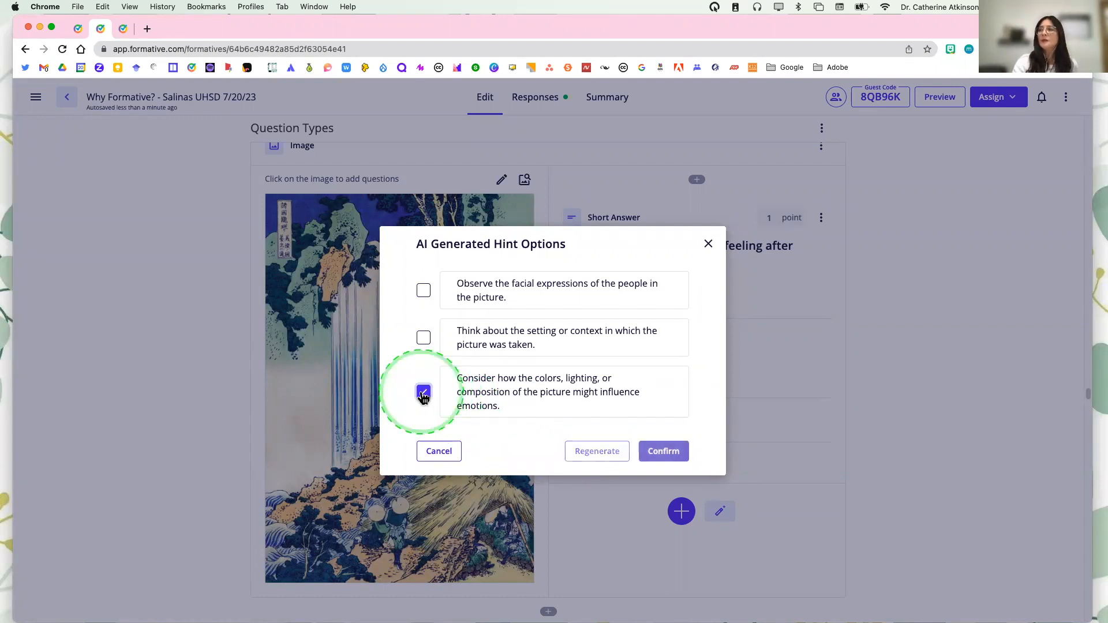
click(658, 451)
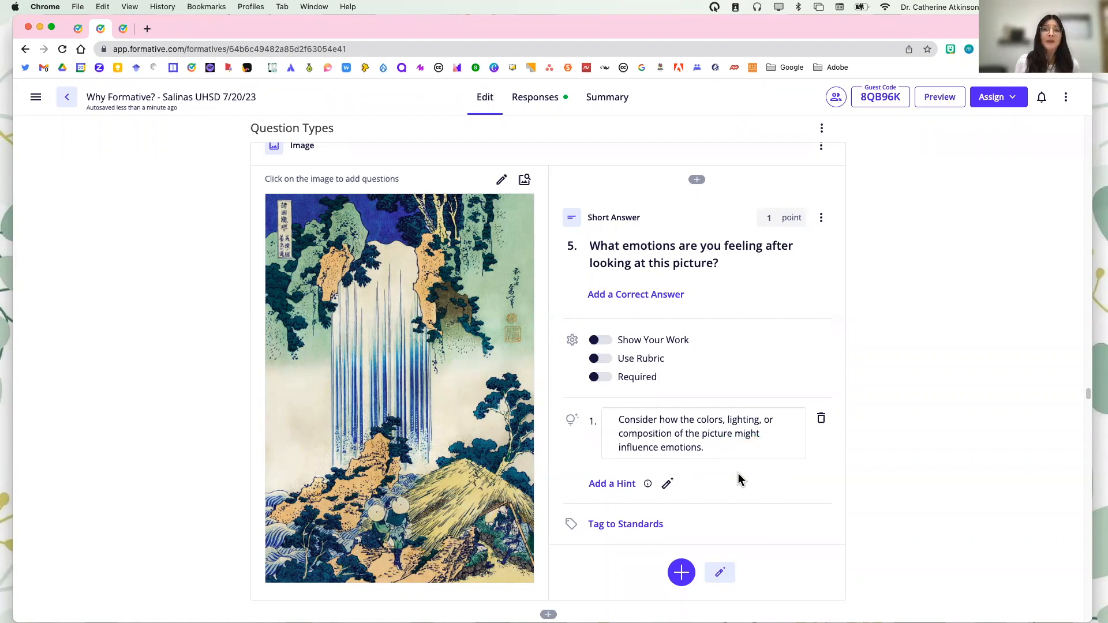
click(714, 448)
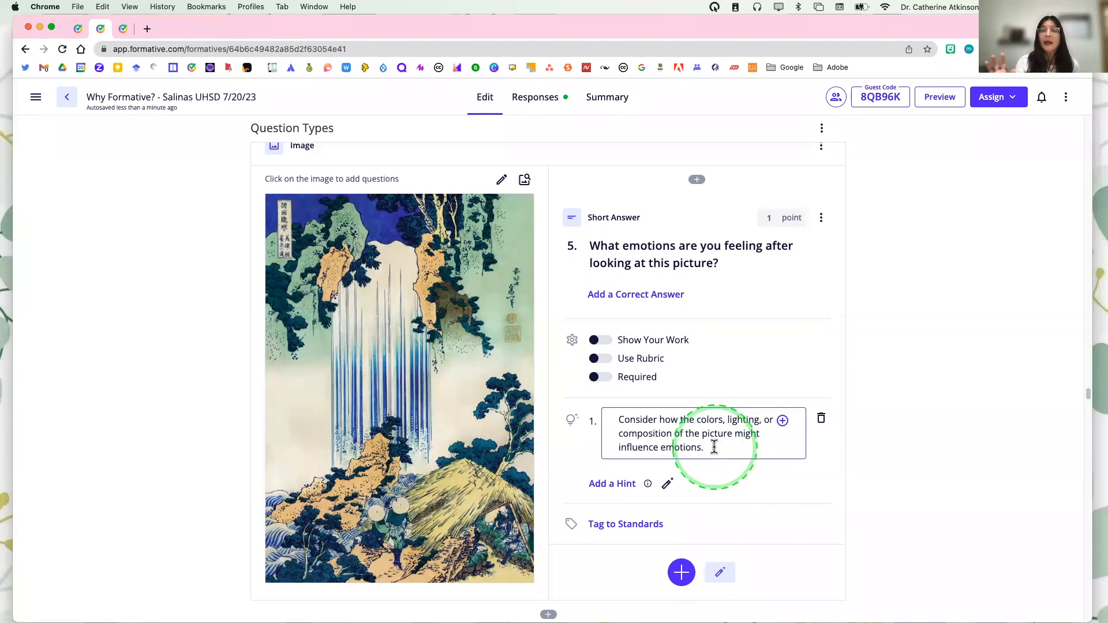
Tag the emotions question to the standards 1.LE.a and AVID WICOR Tracking W3, Quick-writes and Reflections
scroll(718, 565, down, 1)
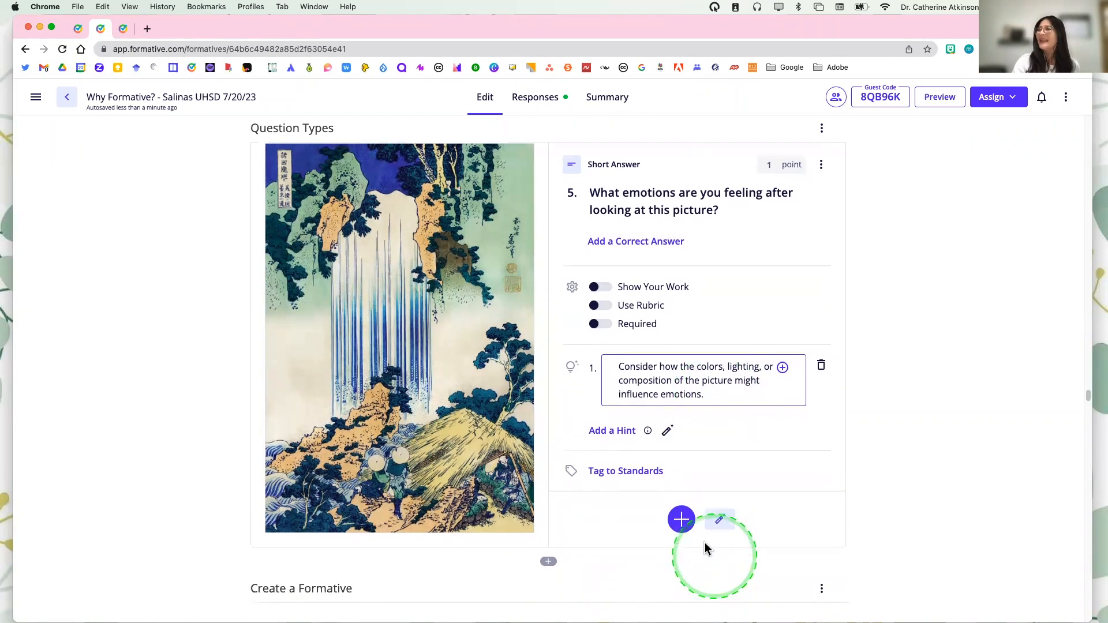
click(642, 465)
click(636, 541)
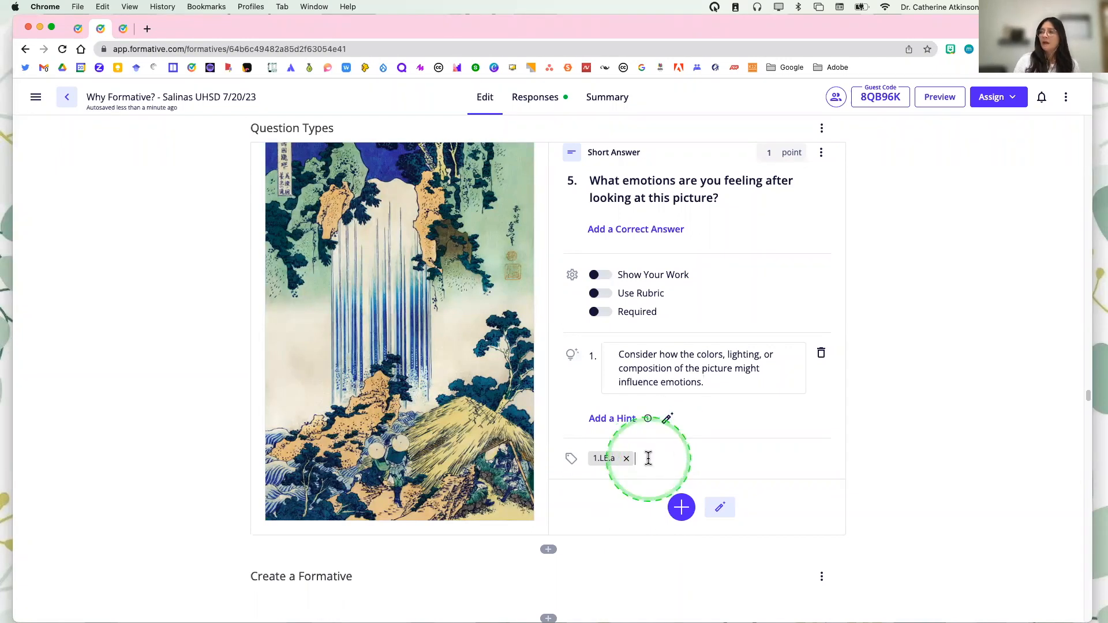
text(wri)
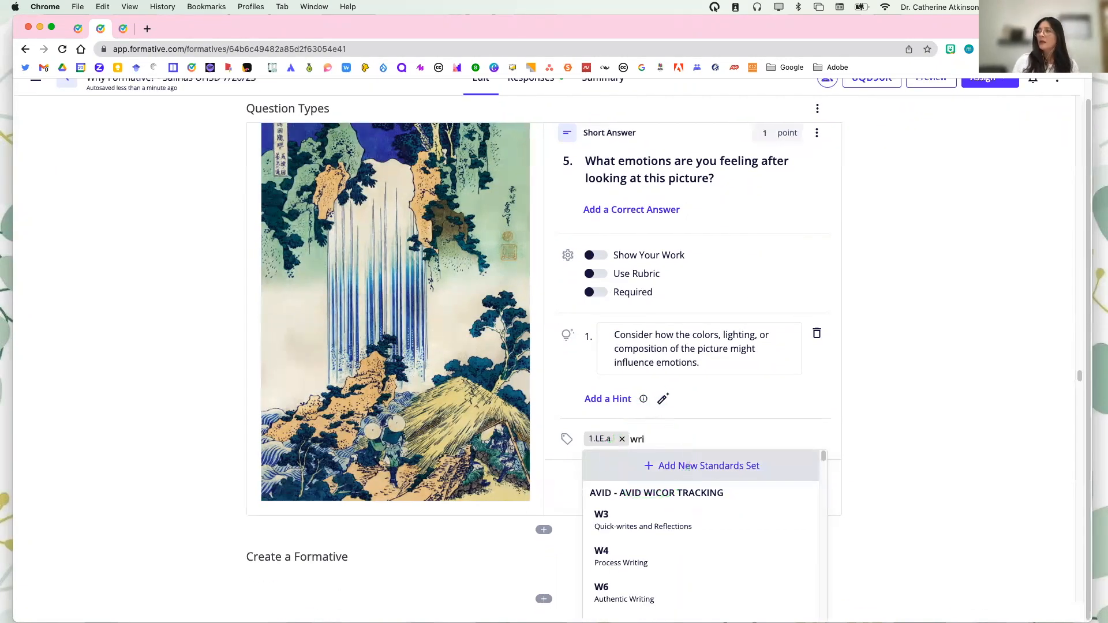
click(653, 512)
text(t)
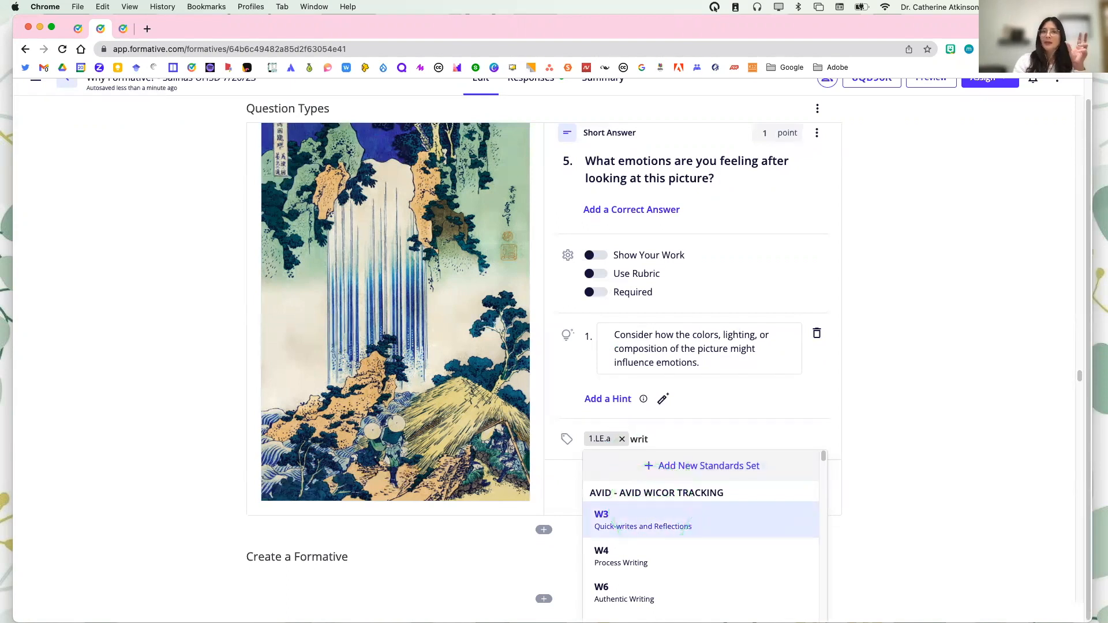
scroll(647, 512, down, 1)
click(647, 513)
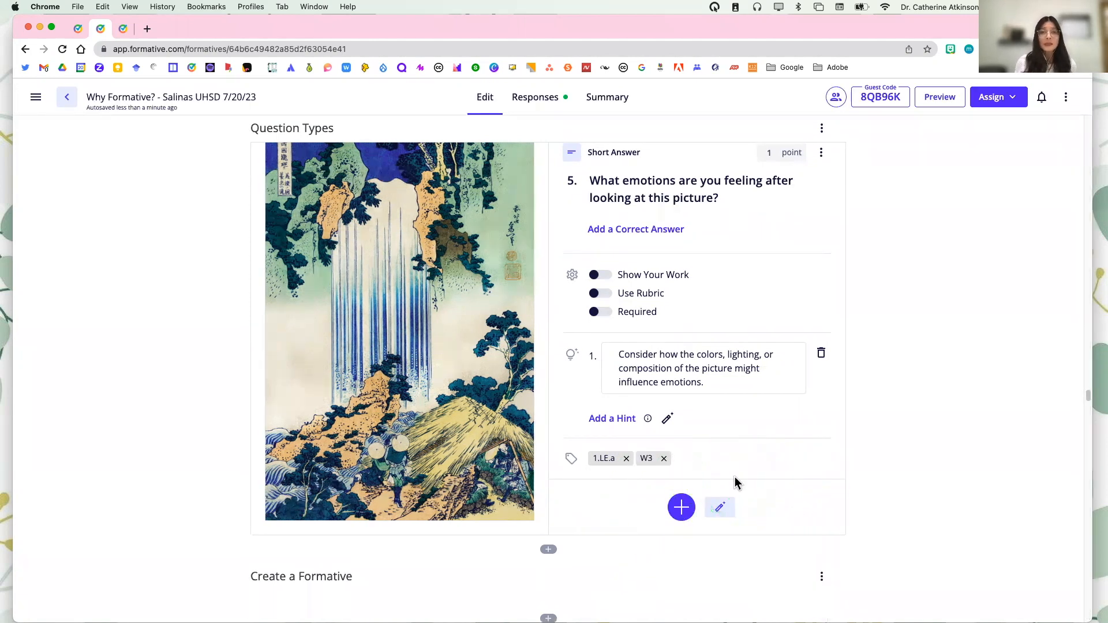
Attach an Audio Response question to the woodblock print image, below the Short Answer question
scroll(736, 477, down, 2)
click(714, 491)
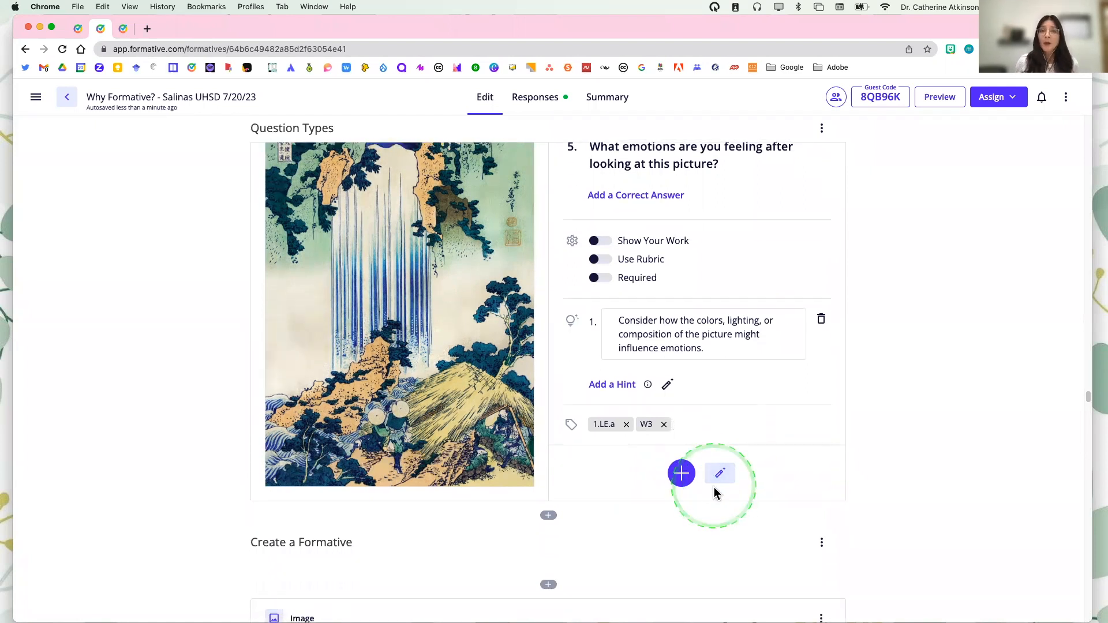
click(681, 474)
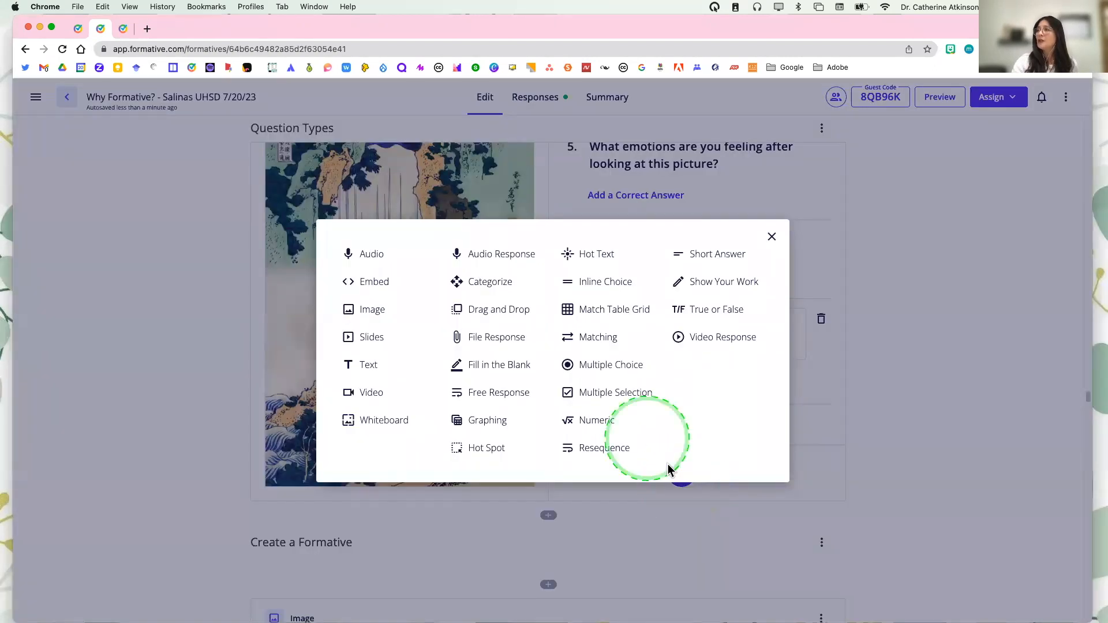
click(503, 254)
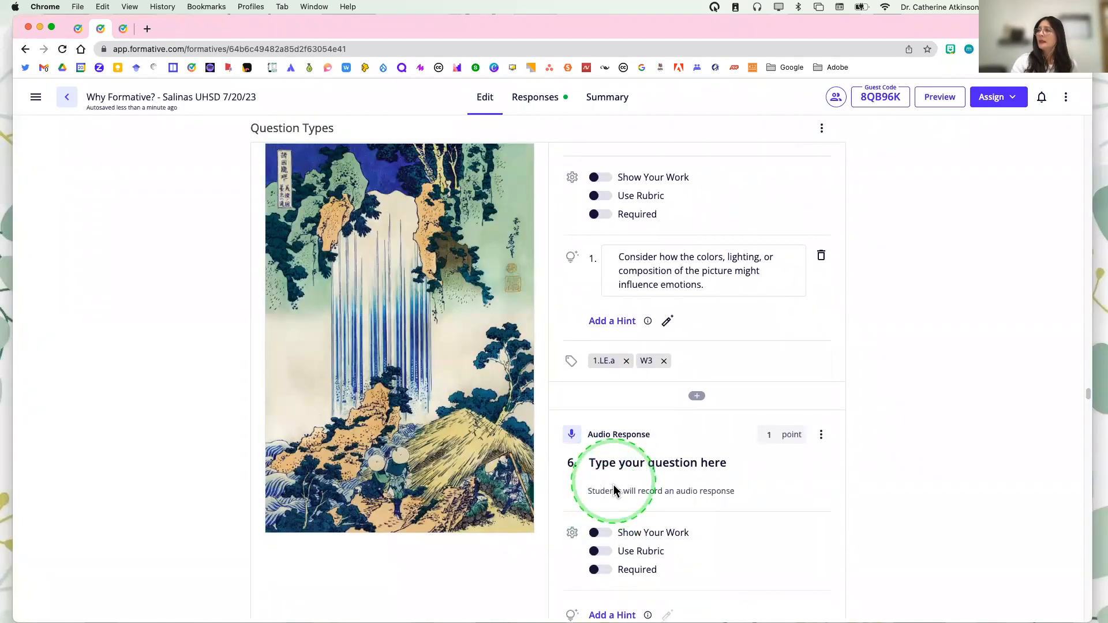
Enter "Record your haiku poem that you made from this picture." as the Audio Response question's text
click(609, 465)
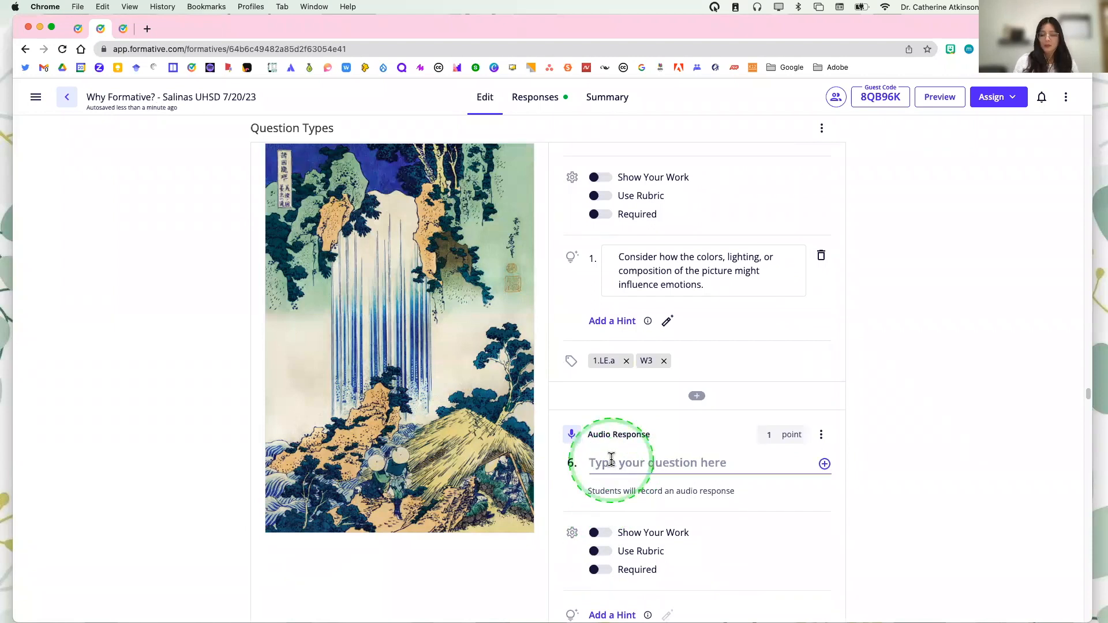
text(REcord)
key(BackSpace)
key(BackSpace)
key(BackSpace)
key(BackSpace)
key(BackSpace)
text(ecord)
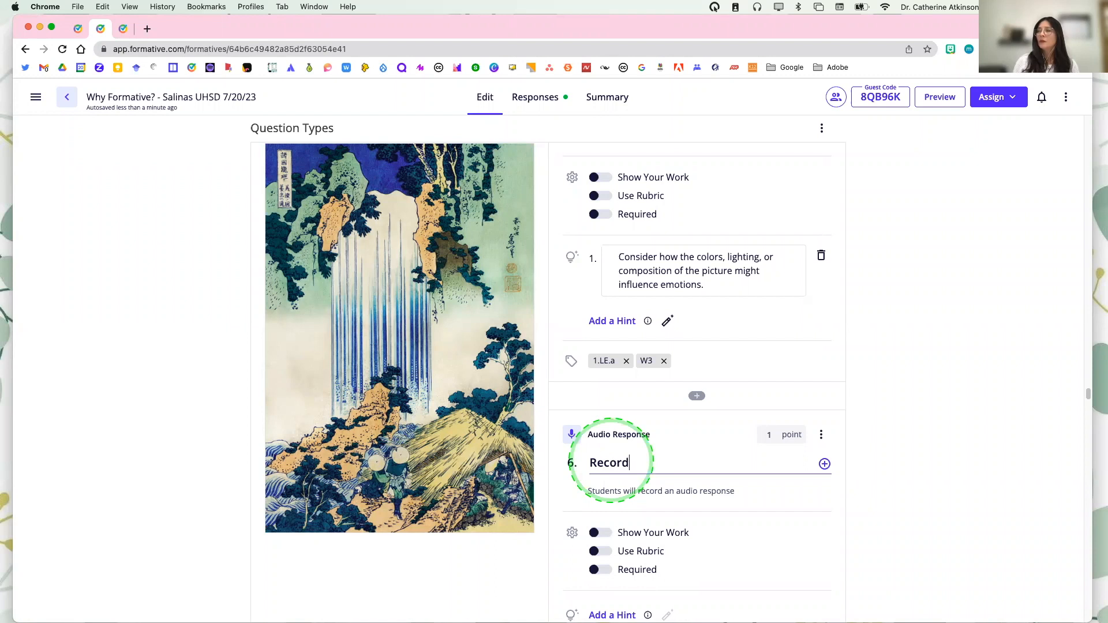
text( your haiku poem that you made fromth)
key(BackSpace)
key(BackSpace)
text(this picture.)
scroll(638, 505, down, 3)
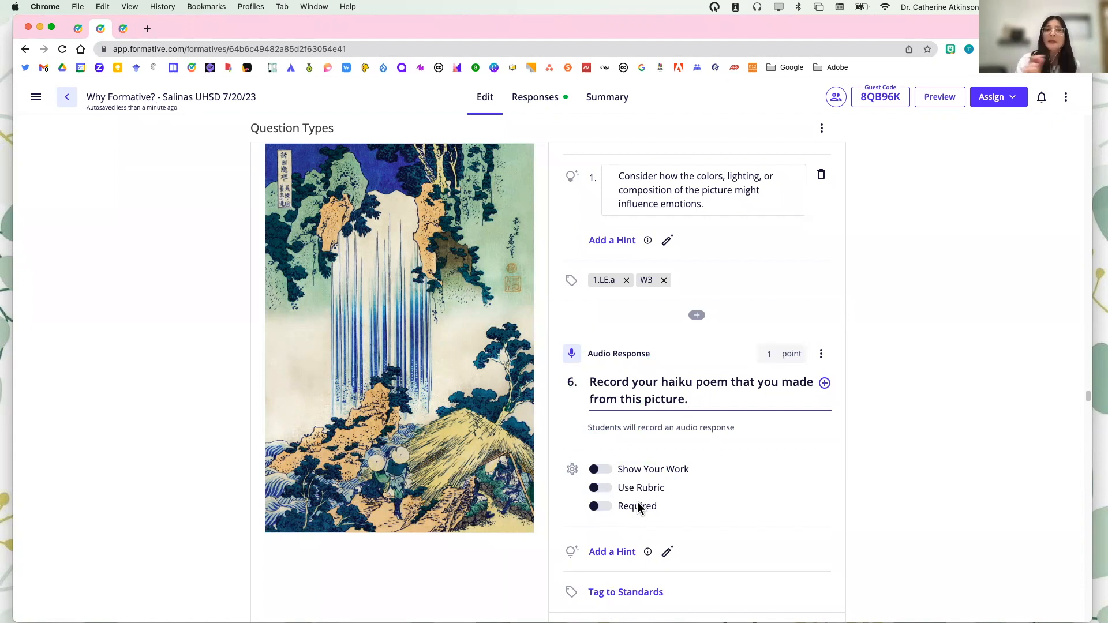
scroll(837, 473, up, 1)
scroll(837, 474, up, 5)
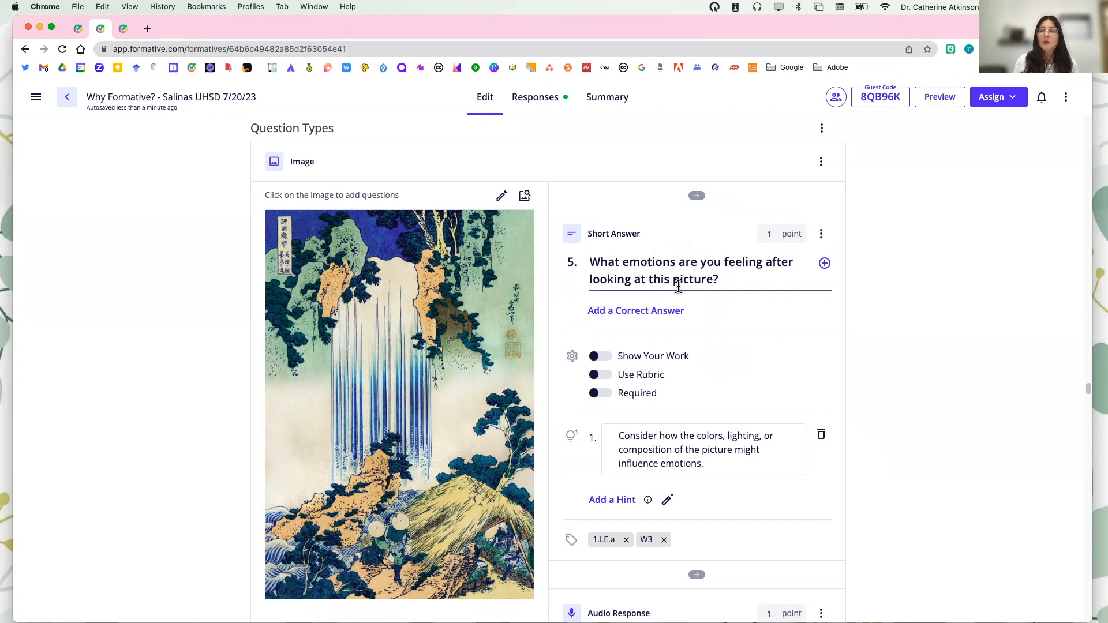
Start a Slides item below the woodblock print item and connect Google Drive with the presenter's work account
scroll(678, 285, down, 7)
click(902, 410)
scroll(902, 411, down, 3)
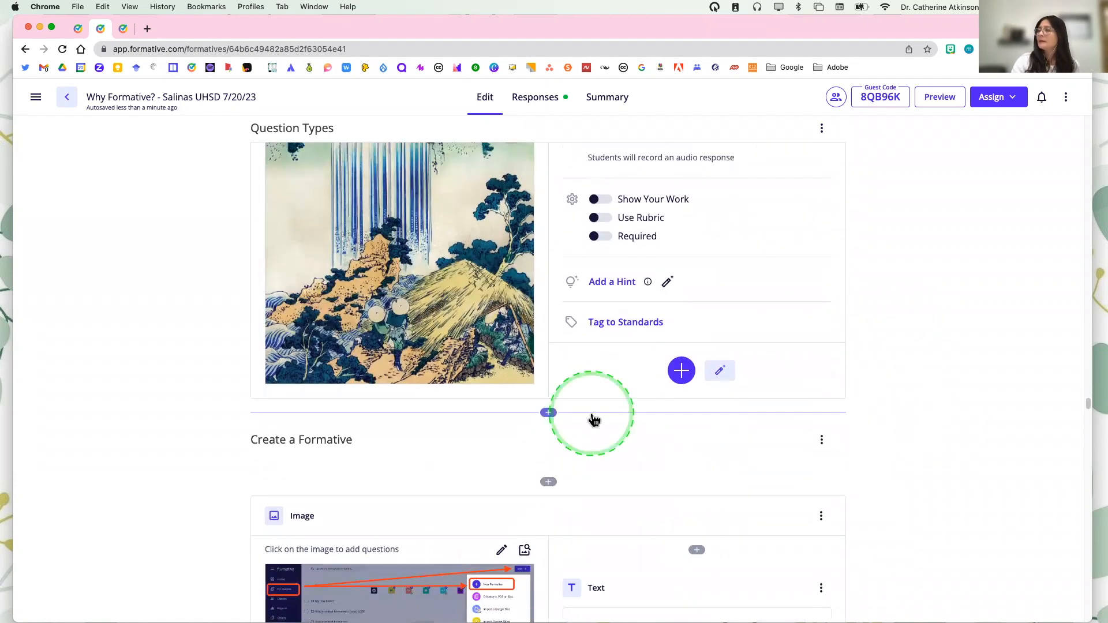
click(548, 413)
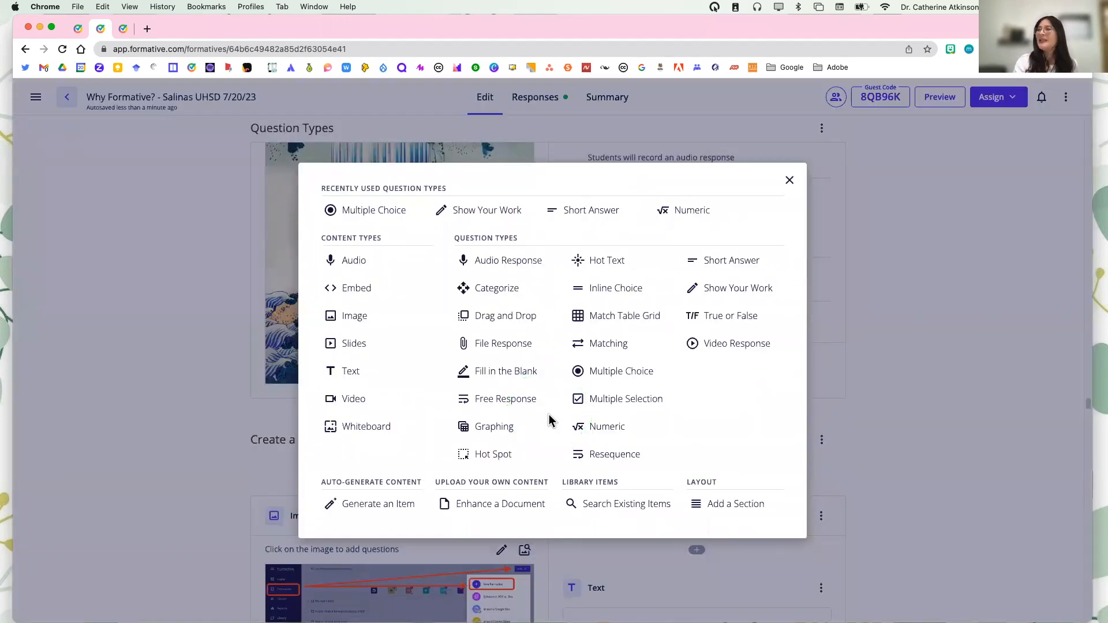
click(347, 345)
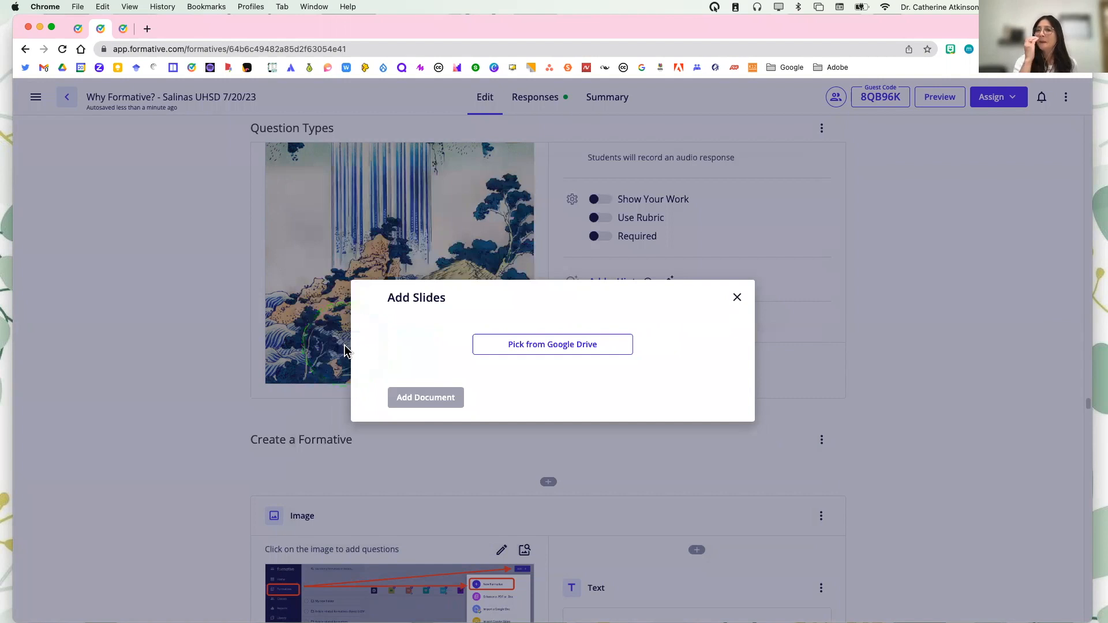
click(517, 349)
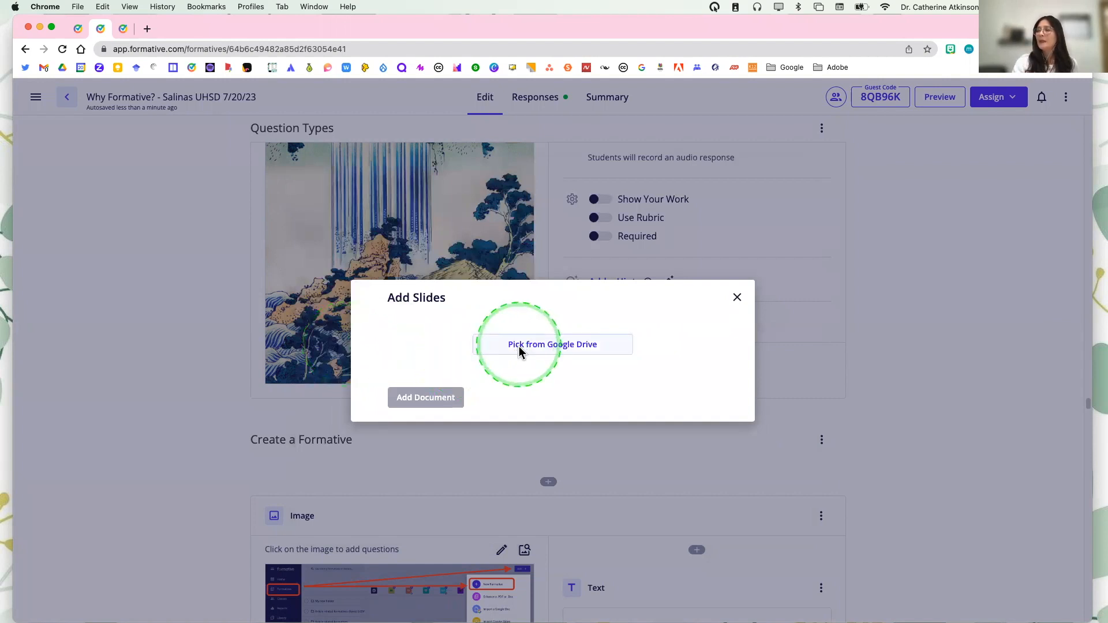
click(140, 278)
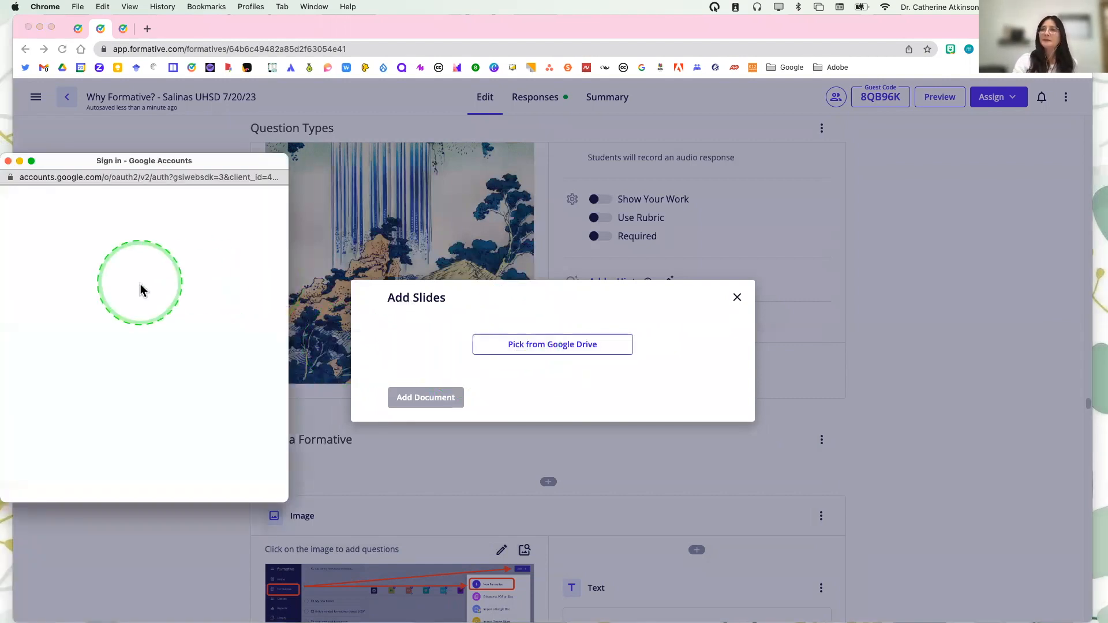
click(118, 326)
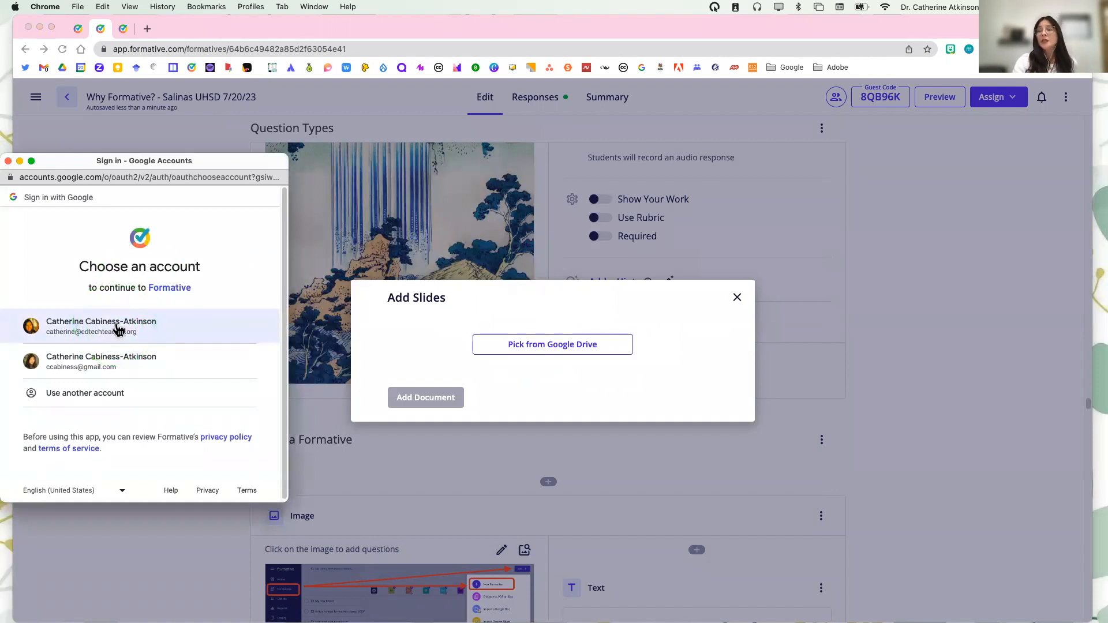
click(125, 329)
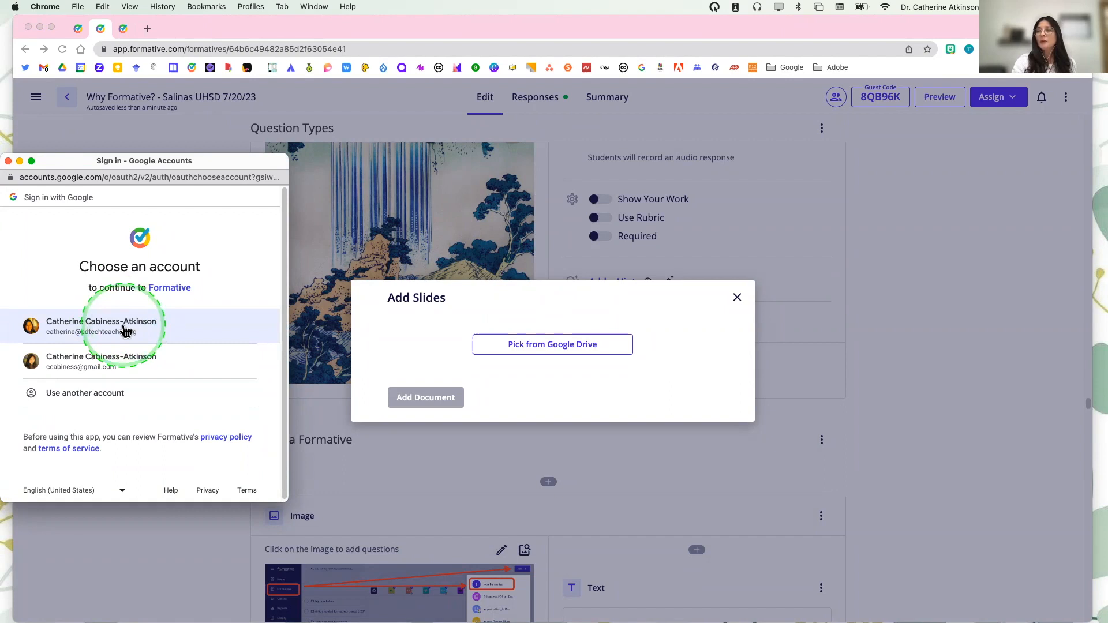
click(123, 328)
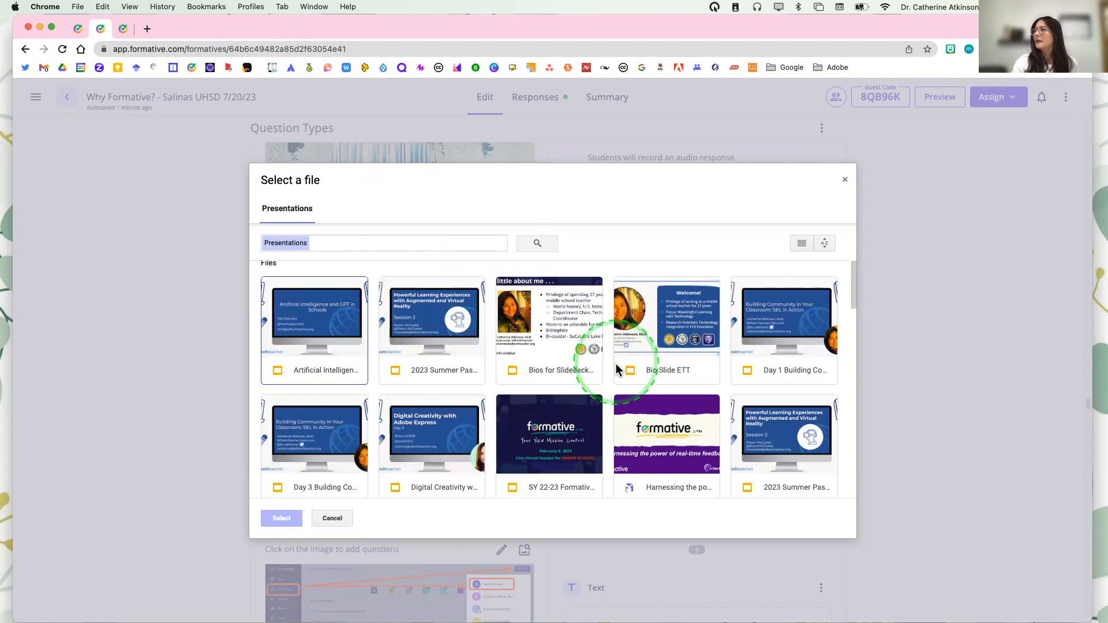
Choose the Social-Emotional presentation from the Google Drive files as the slides source
scroll(616, 363, down, 3)
click(434, 378)
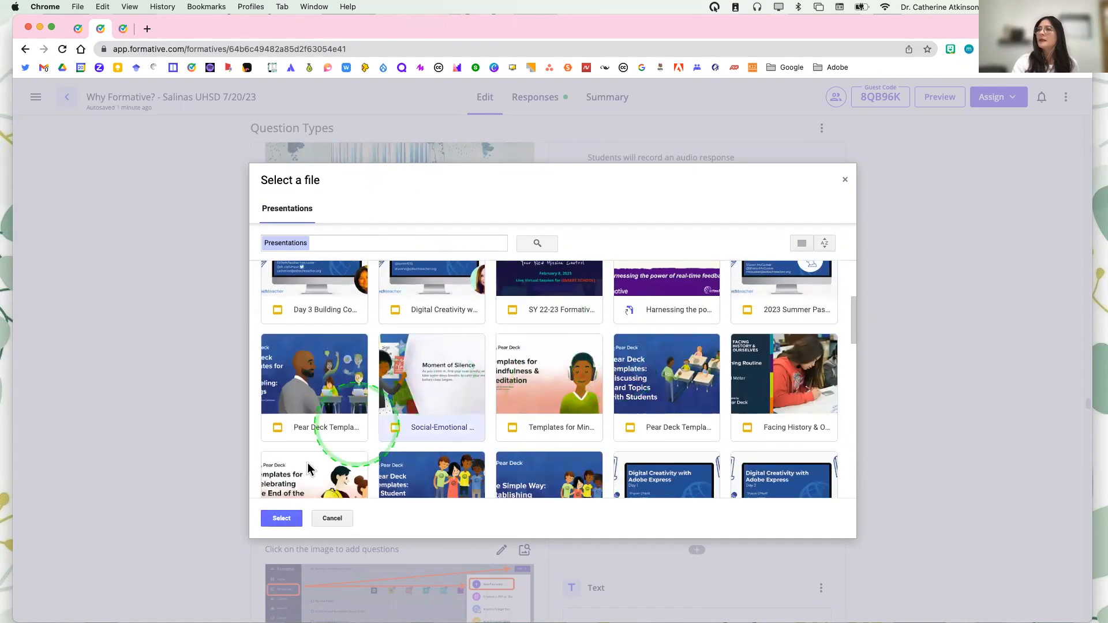
click(281, 518)
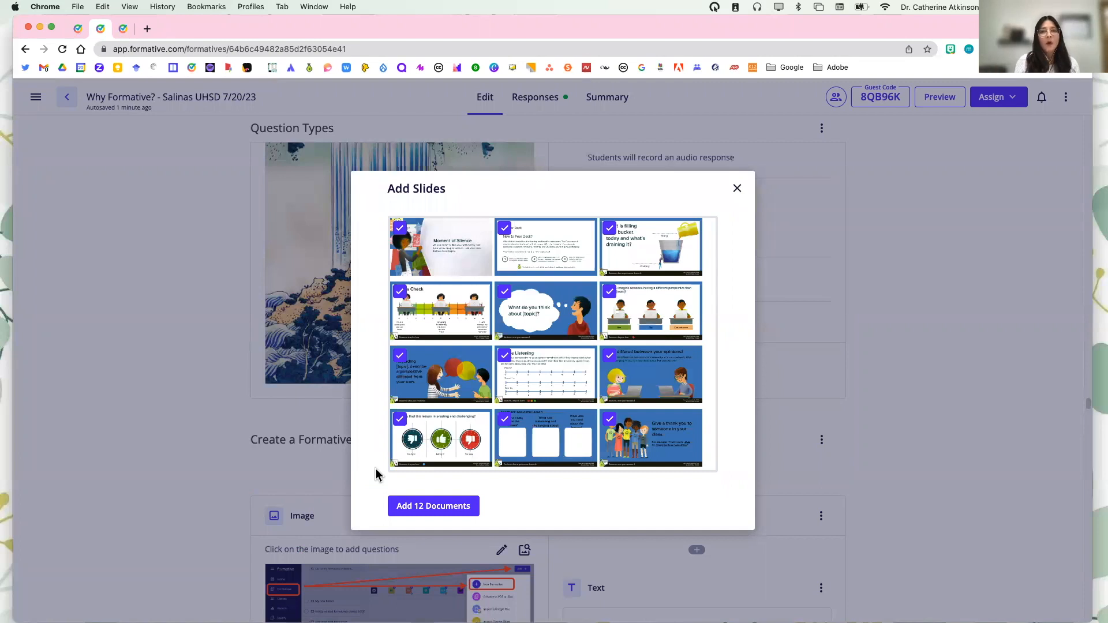
Exclude every slide except "What is filling your bucket today and what's draining it?" and add that one to the formative
click(402, 231)
click(504, 228)
click(400, 292)
click(492, 297)
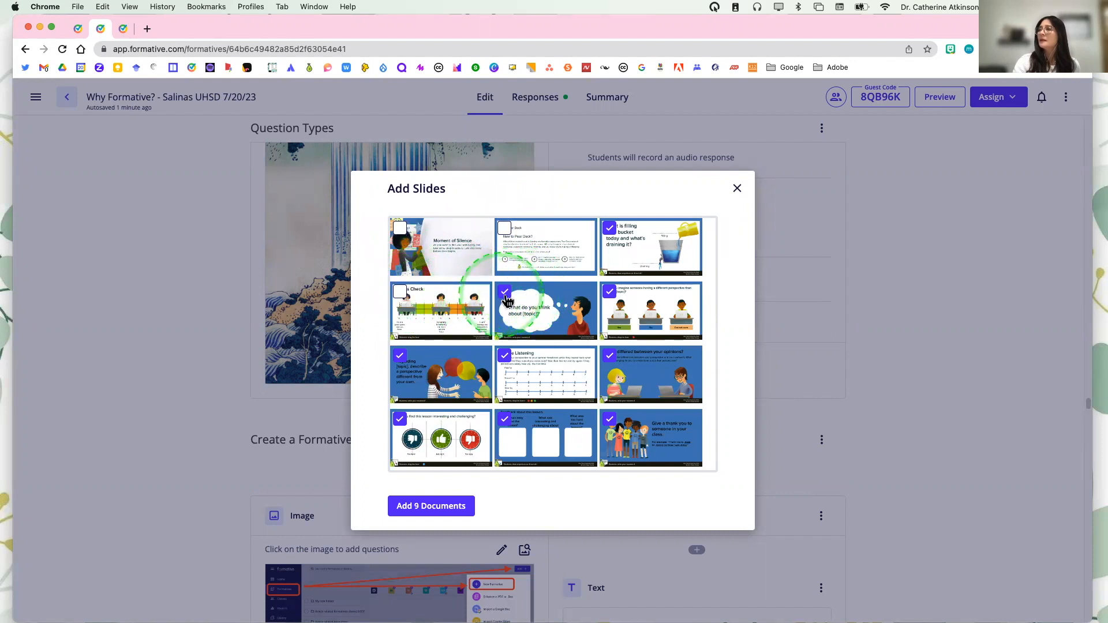
click(612, 293)
click(609, 356)
click(507, 357)
click(399, 356)
click(399, 419)
click(503, 419)
click(610, 419)
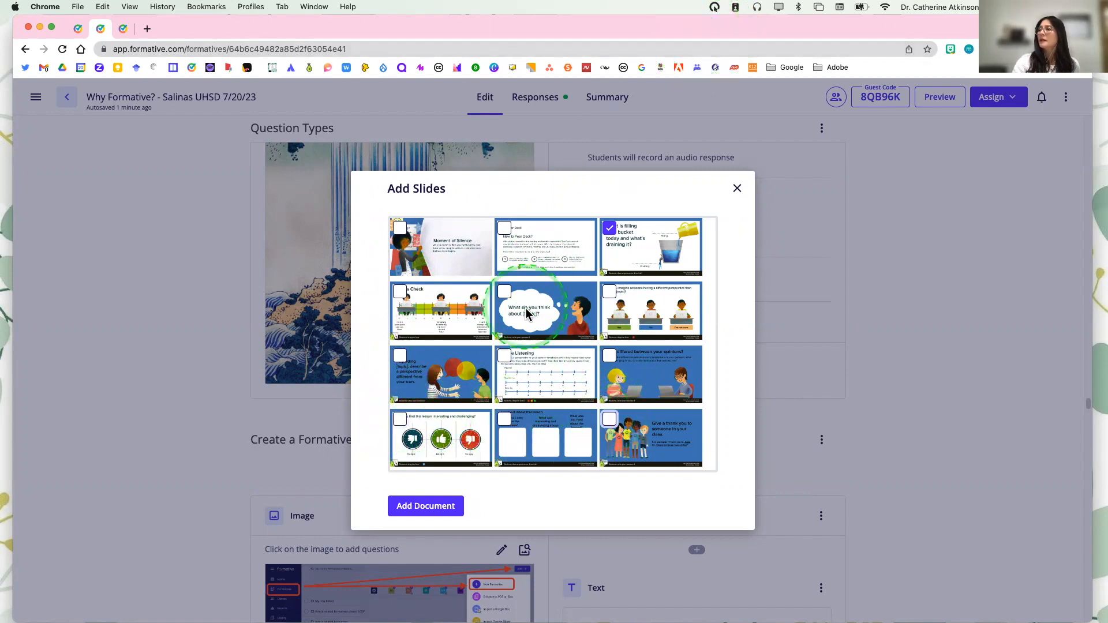
click(423, 506)
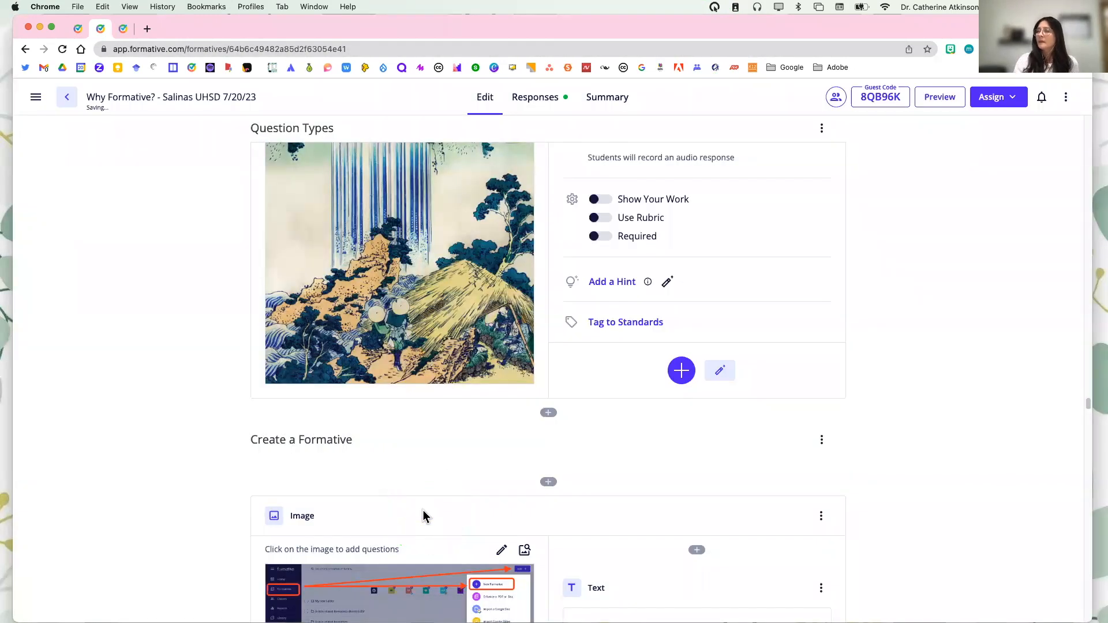
Attach a Show Your Work question to the new bucket slide image
scroll(804, 494, down, 3)
scroll(806, 498, down, 2)
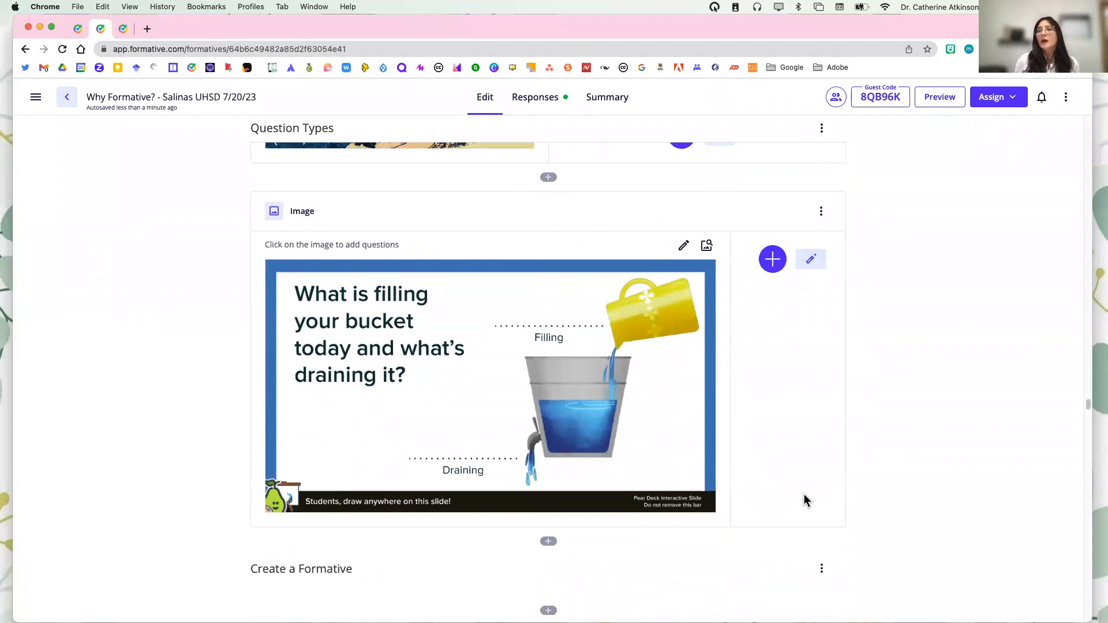
click(771, 263)
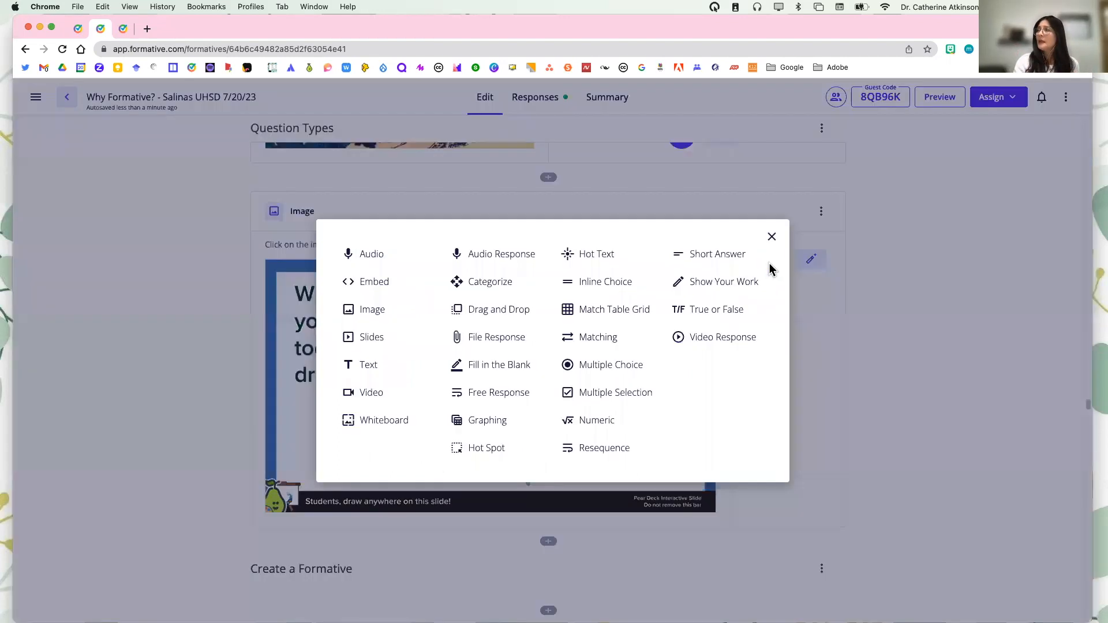
click(726, 283)
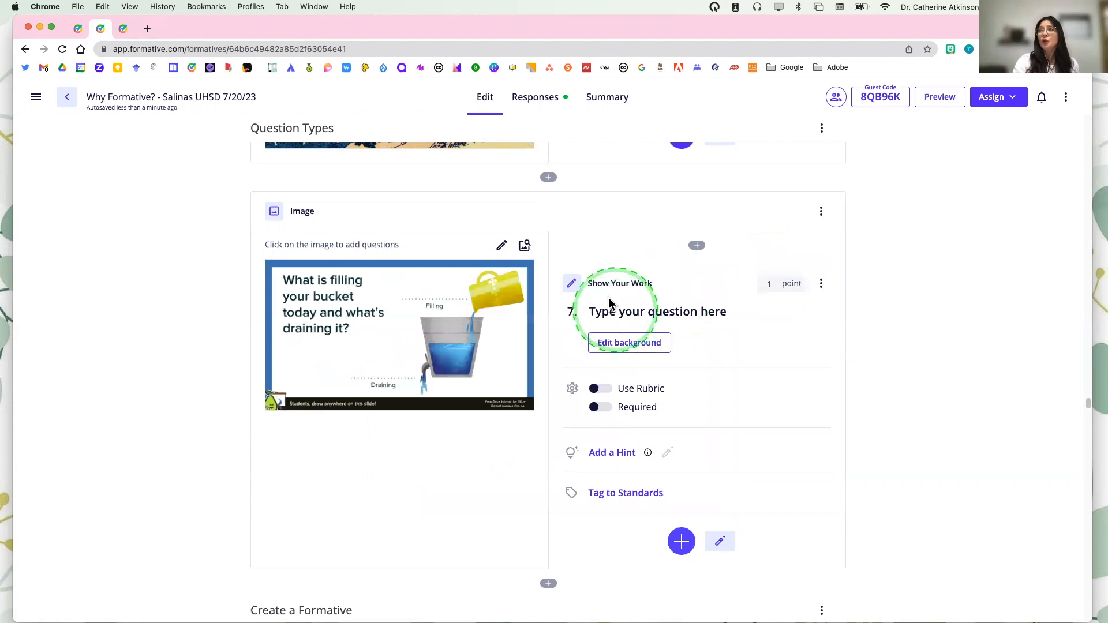
key(ctrl+m)
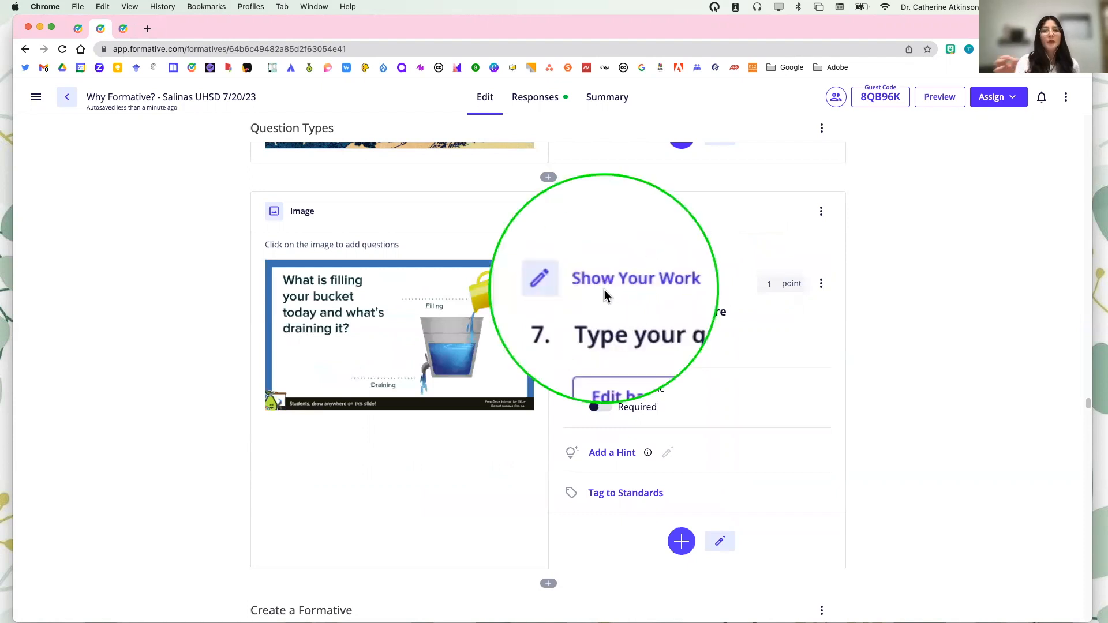
key(ctrl+m)
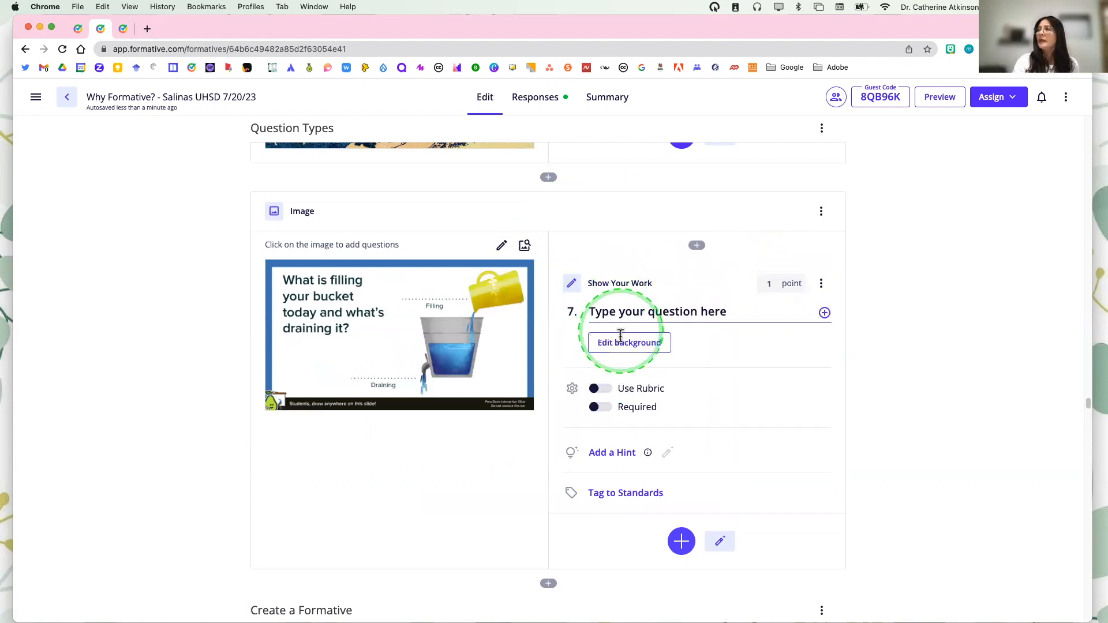
Enter "Fill in the blanks with words or images." as the Show Your Work question's text
click(629, 313)
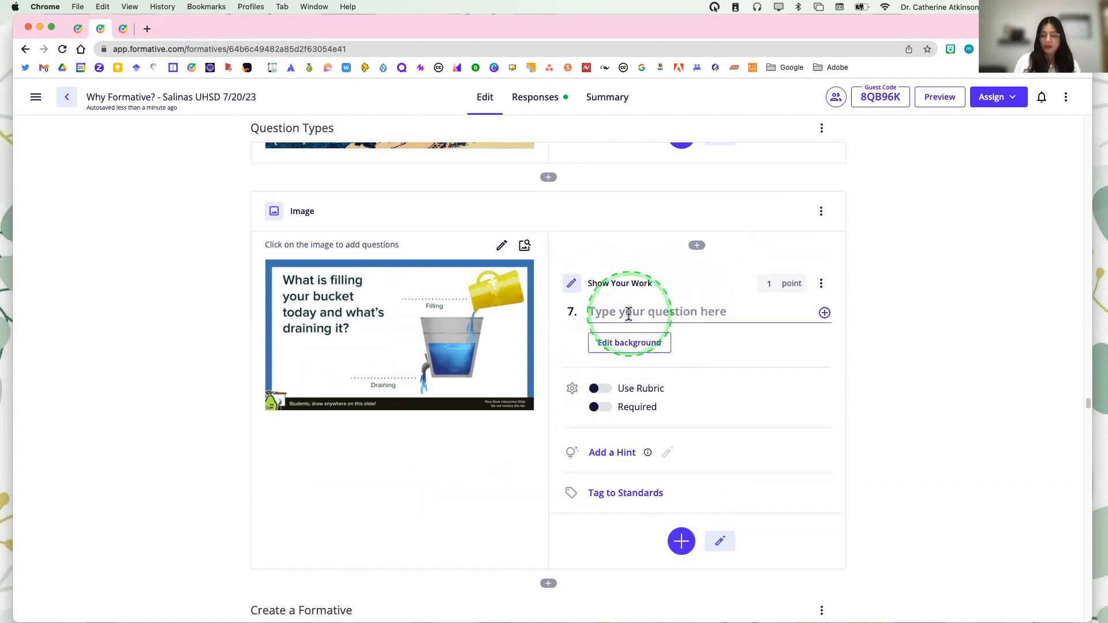
text(F)
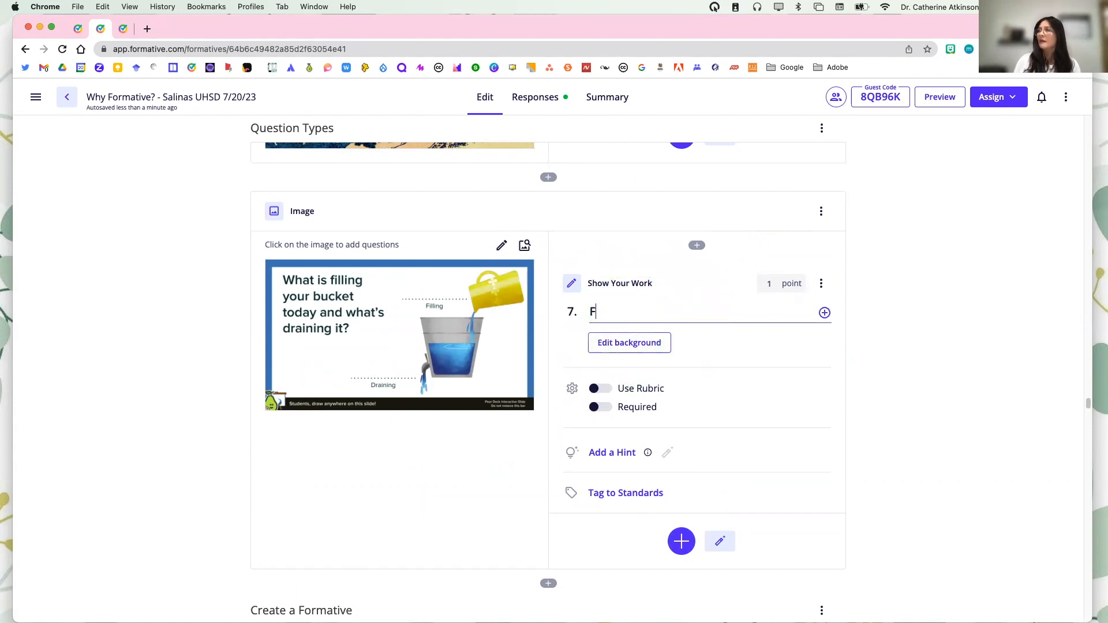
text(ill in the bla)
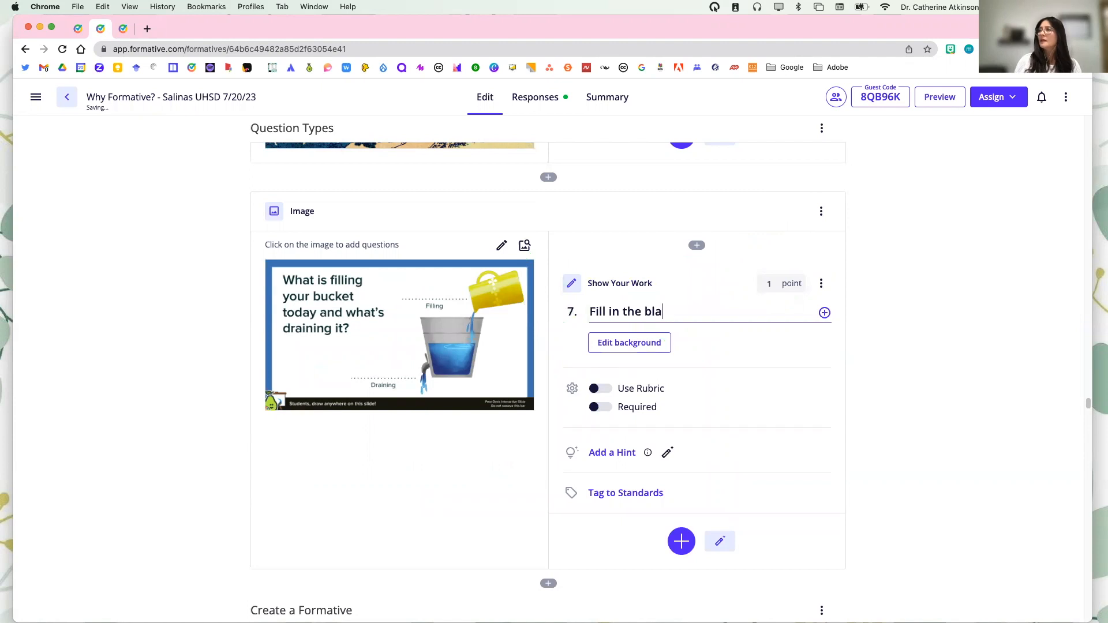
text(nks with words or images.)
Examine the Show Your Work background editor's image sources, including Google Drive presentations, and its drawing options, and leave the background empty
click(620, 349)
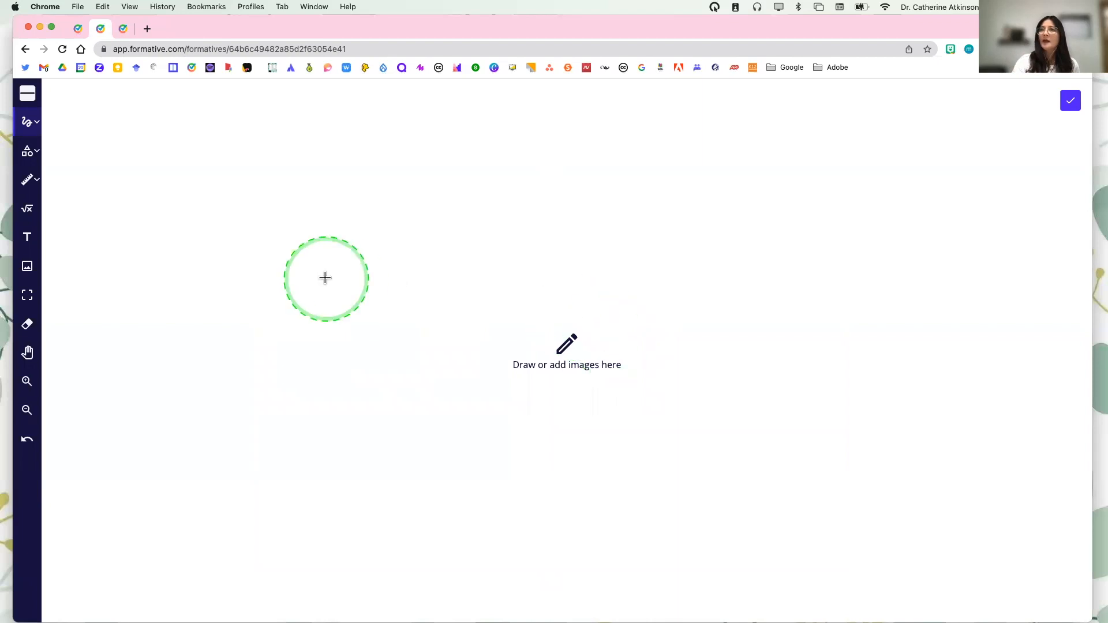
click(27, 267)
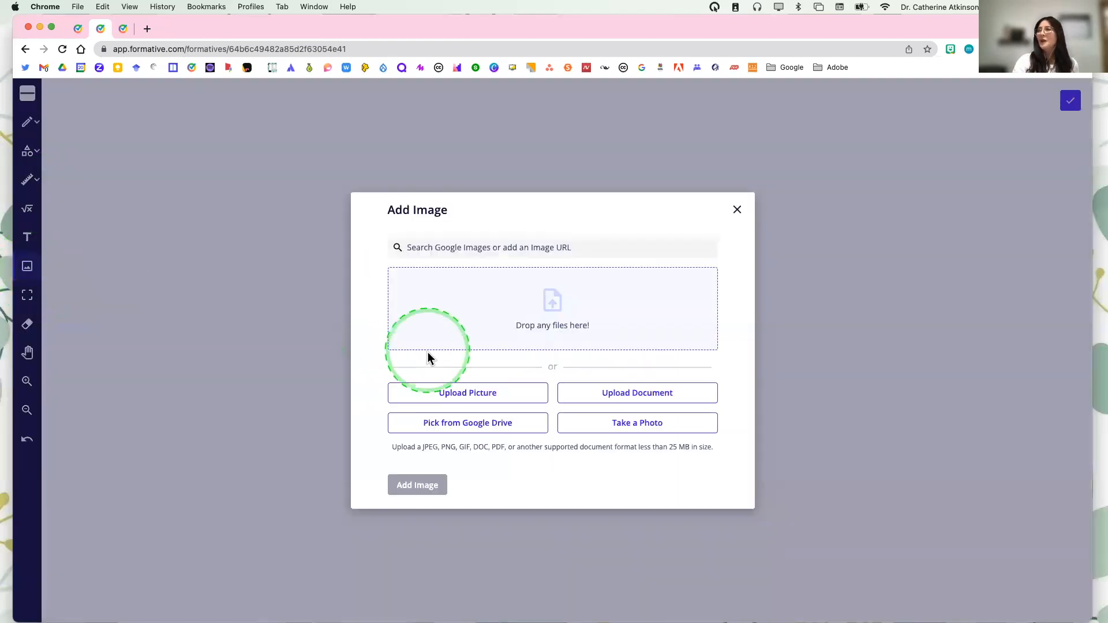
click(483, 426)
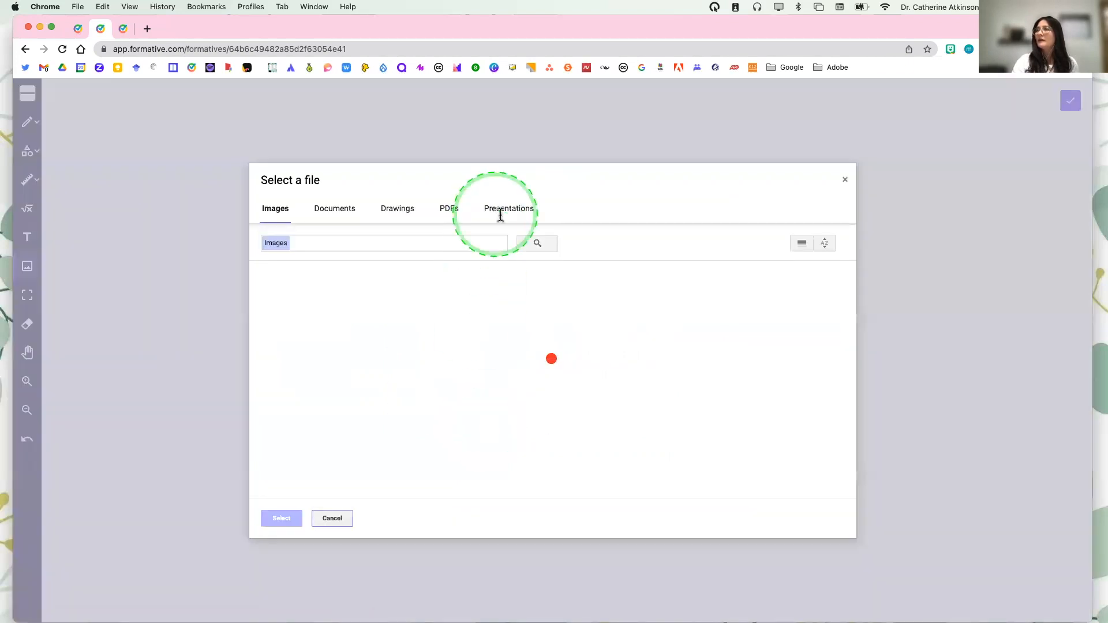
click(506, 214)
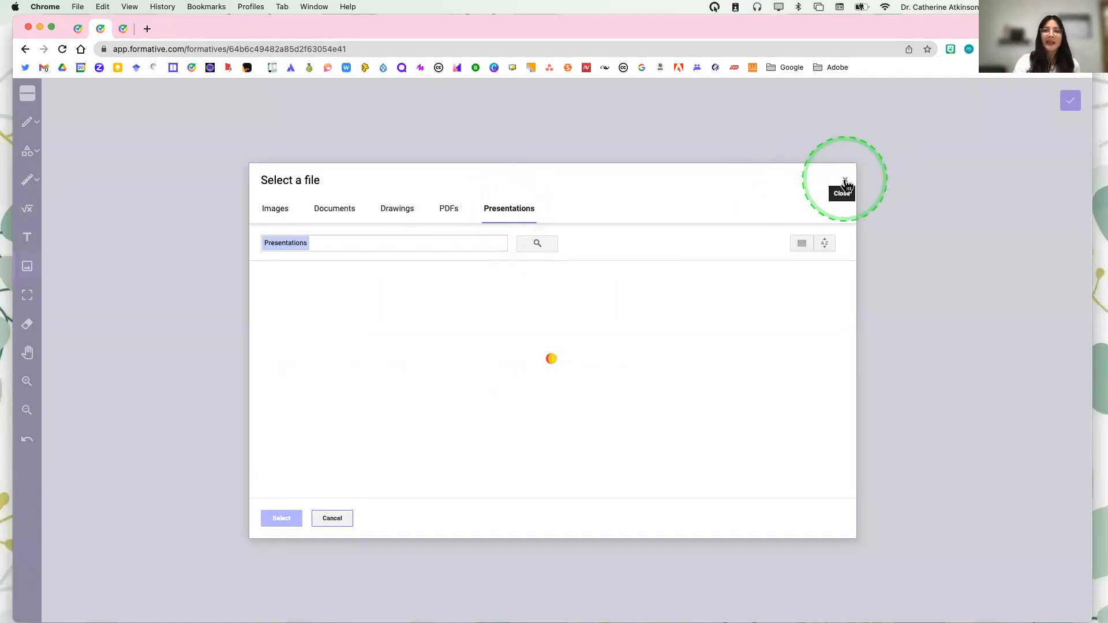
click(845, 182)
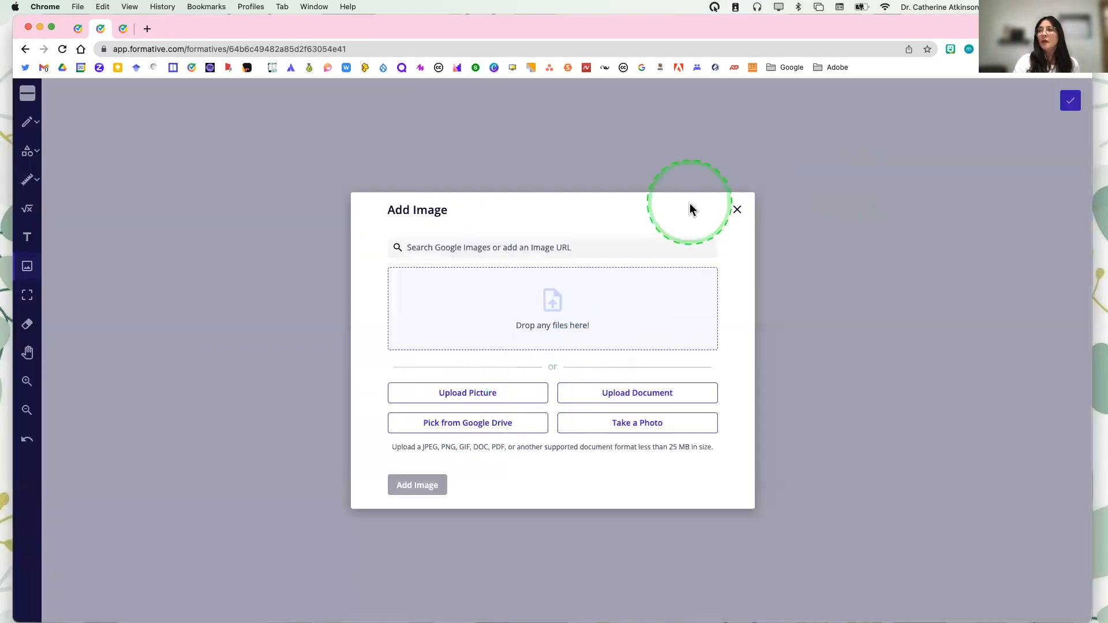
click(737, 209)
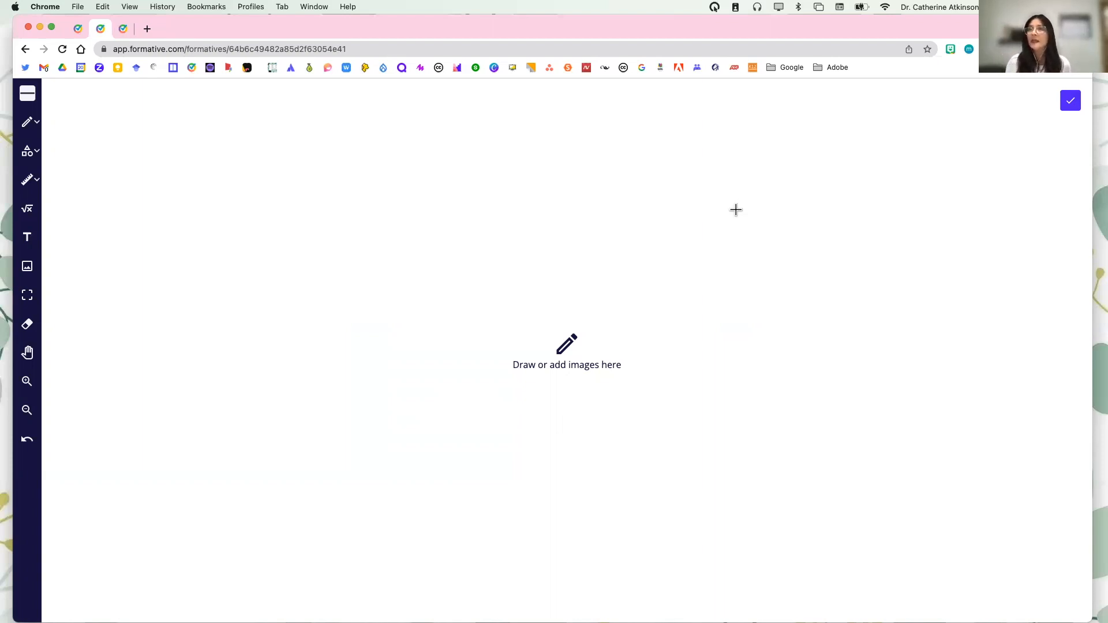
click(28, 94)
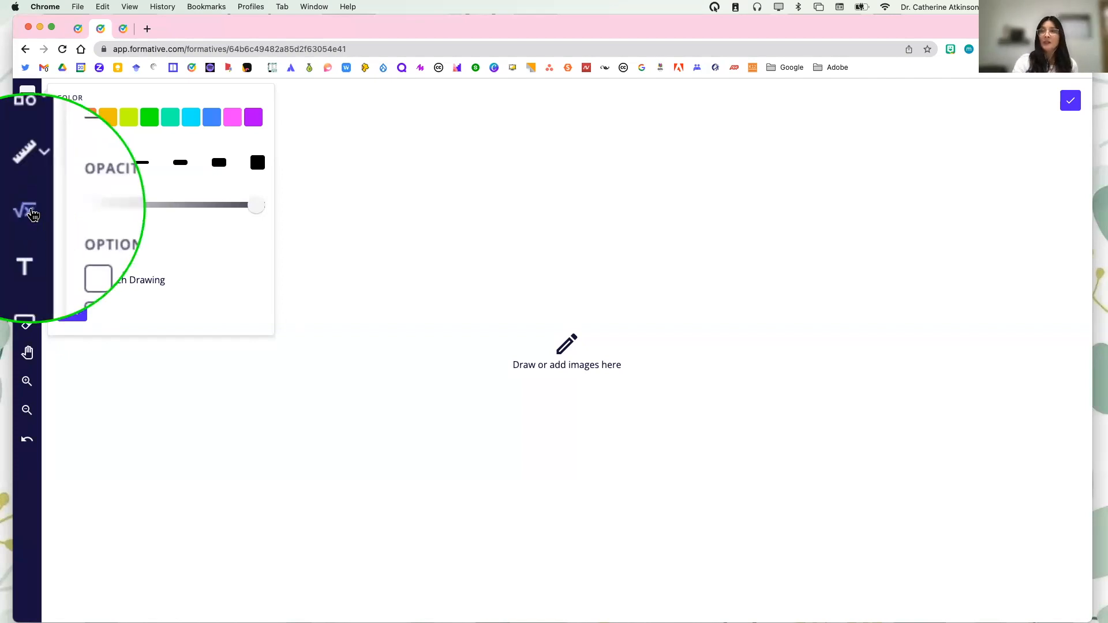
click(1070, 100)
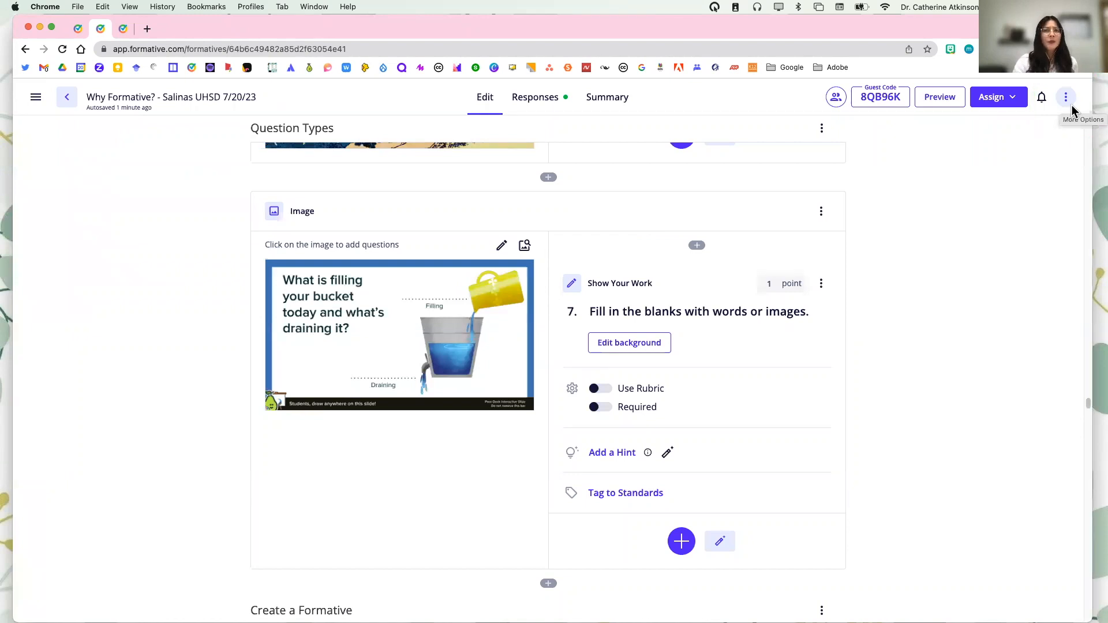
Review the ways of adding a formative in the formatives list, including the Auto-Generate Formative form's Quiz and Lesson types, and close the form
scroll(926, 372, down, 5)
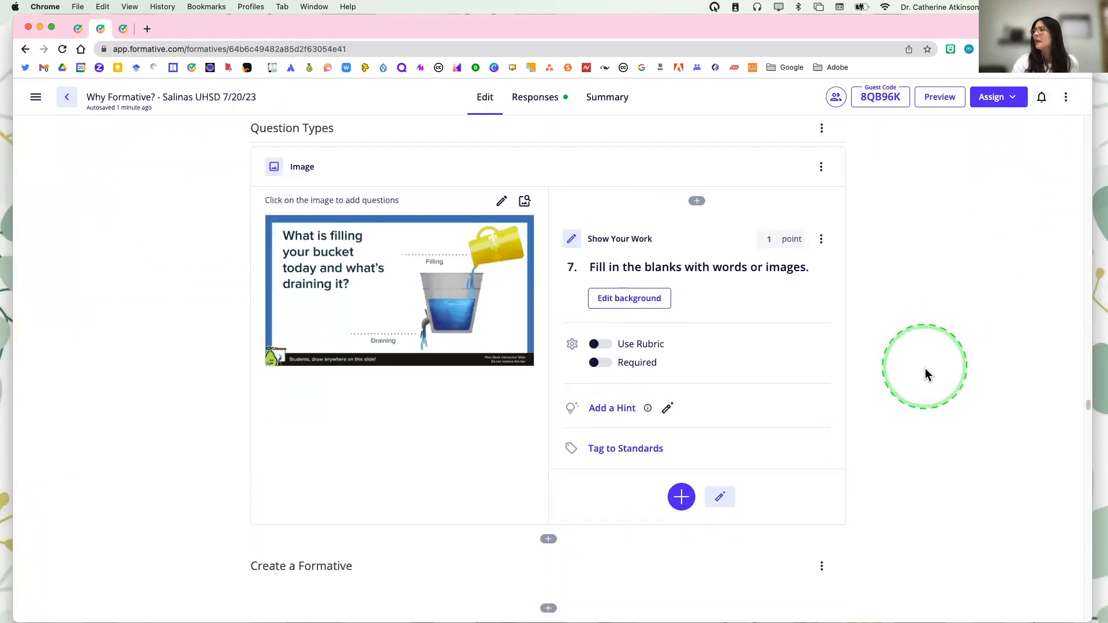
scroll(926, 374, down, 3)
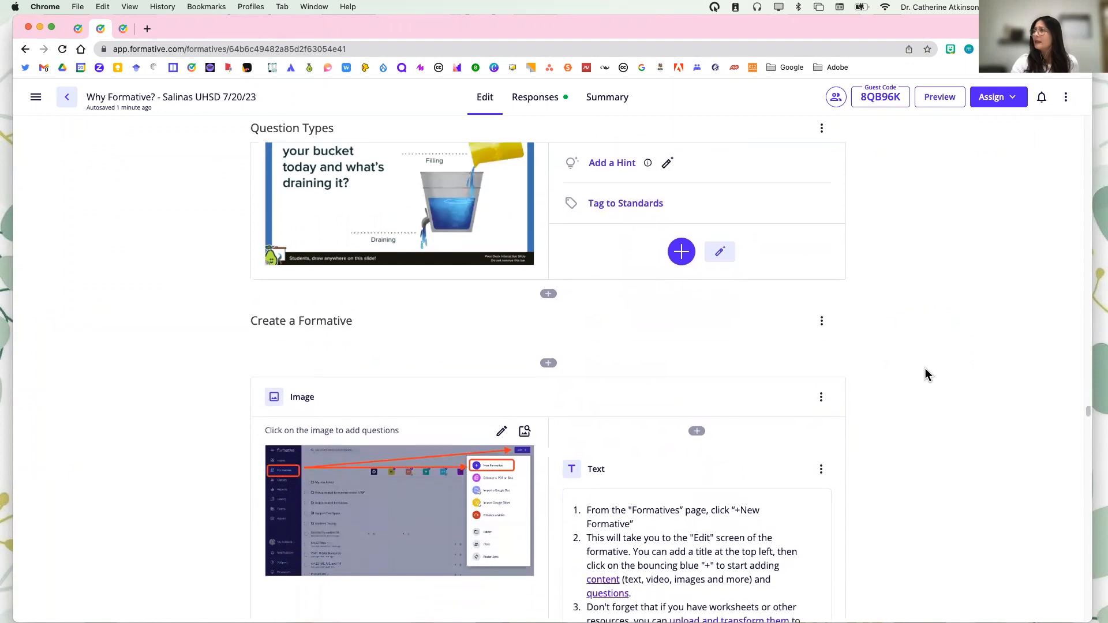
scroll(925, 374, down, 1)
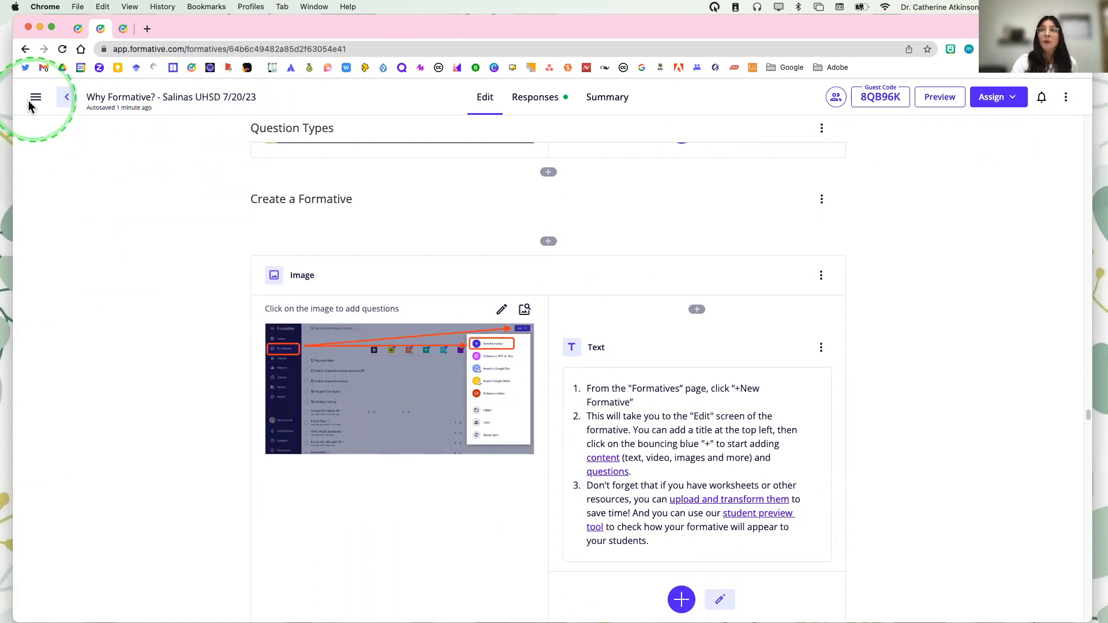
click(77, 33)
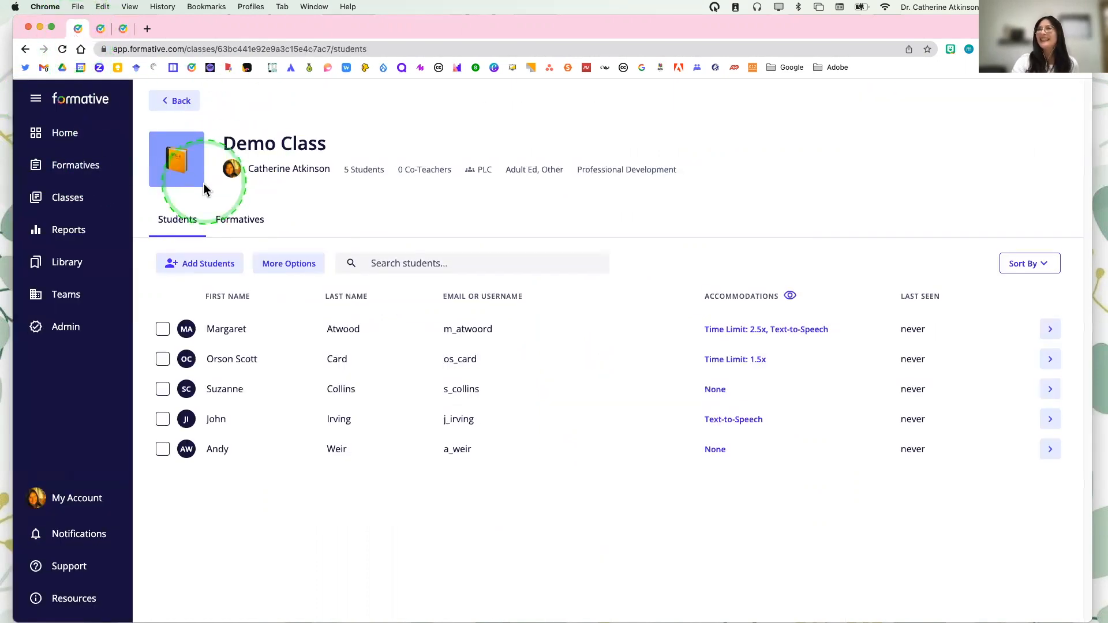
click(76, 166)
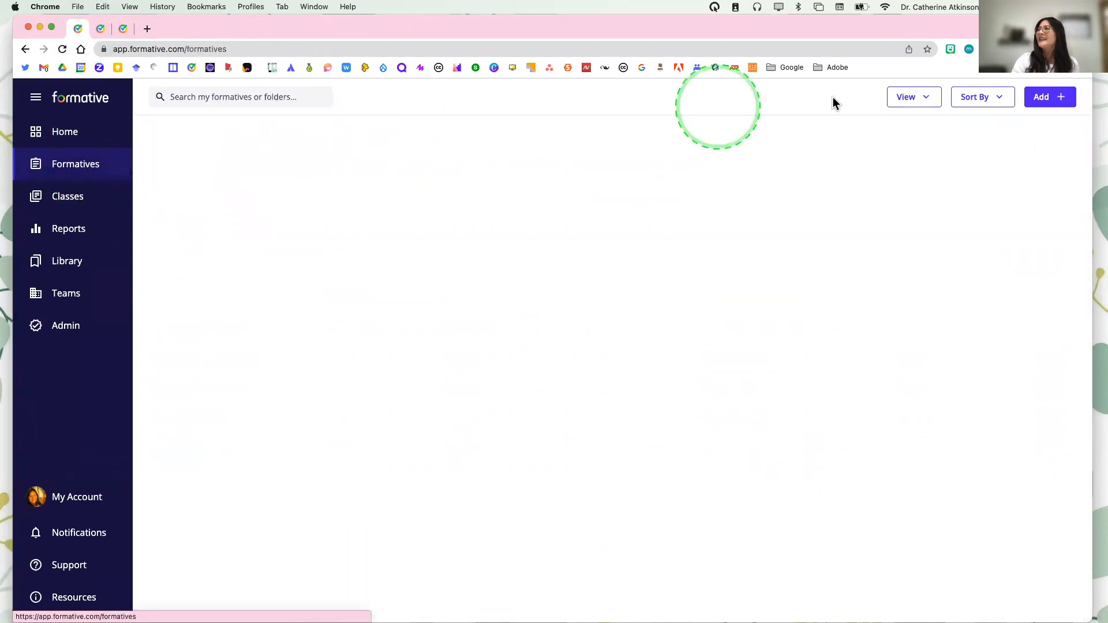
click(1060, 99)
click(968, 151)
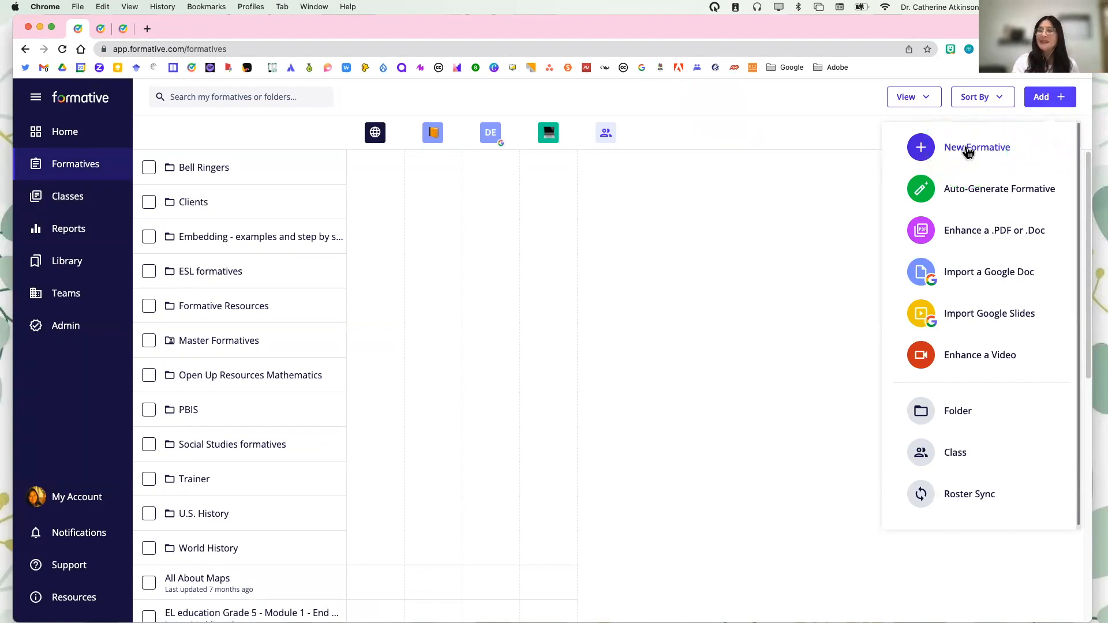
click(960, 193)
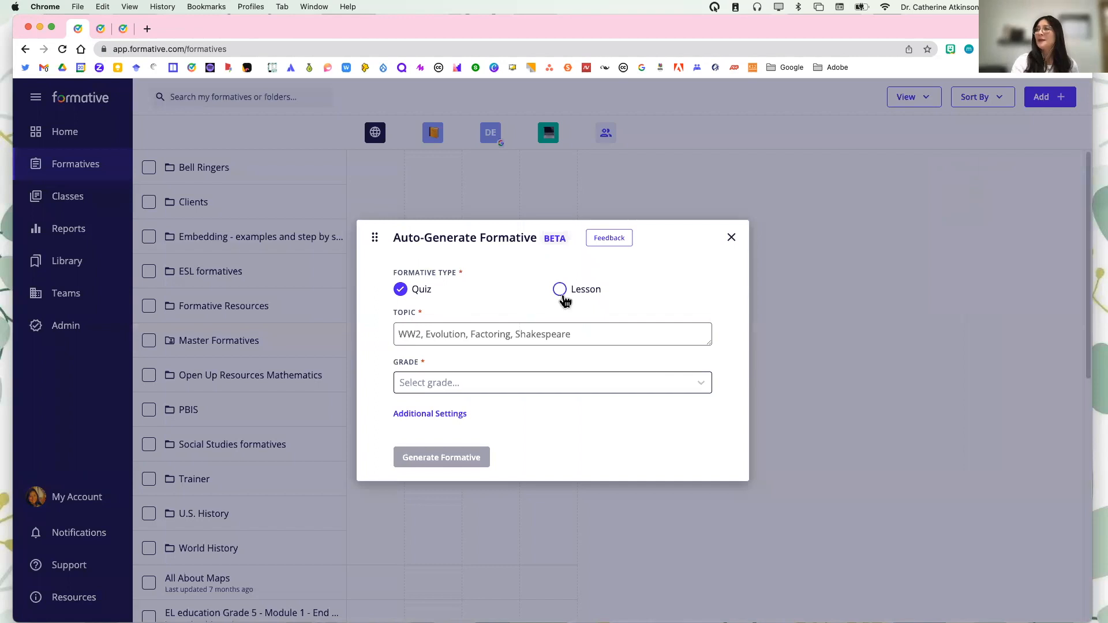
click(731, 237)
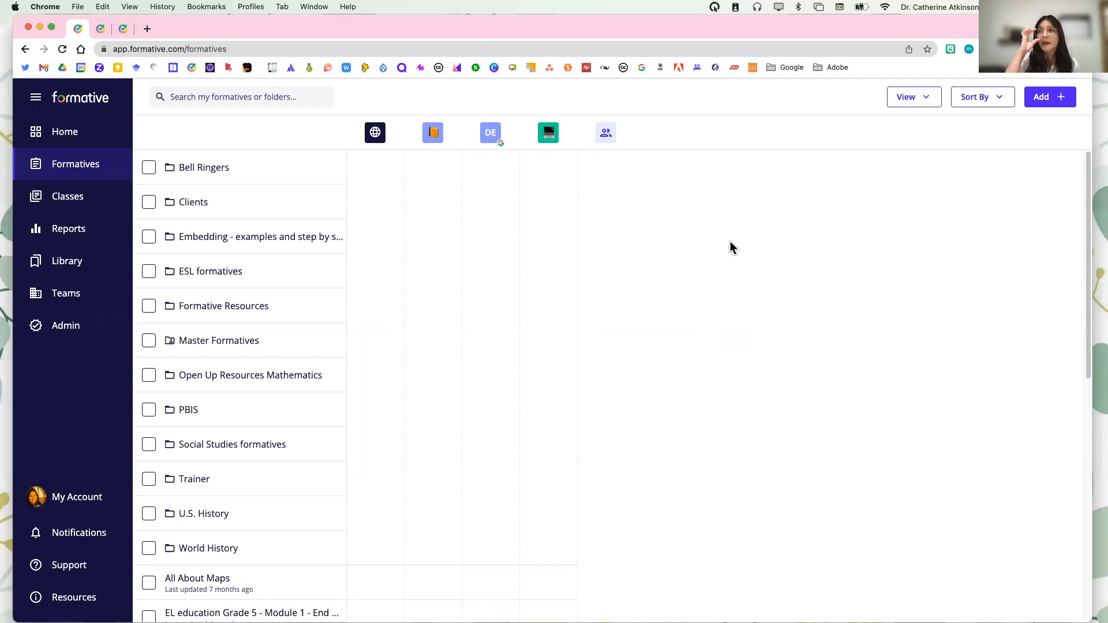
View the Formative Resources entries for announcements and feature requests, and close them
click(70, 251)
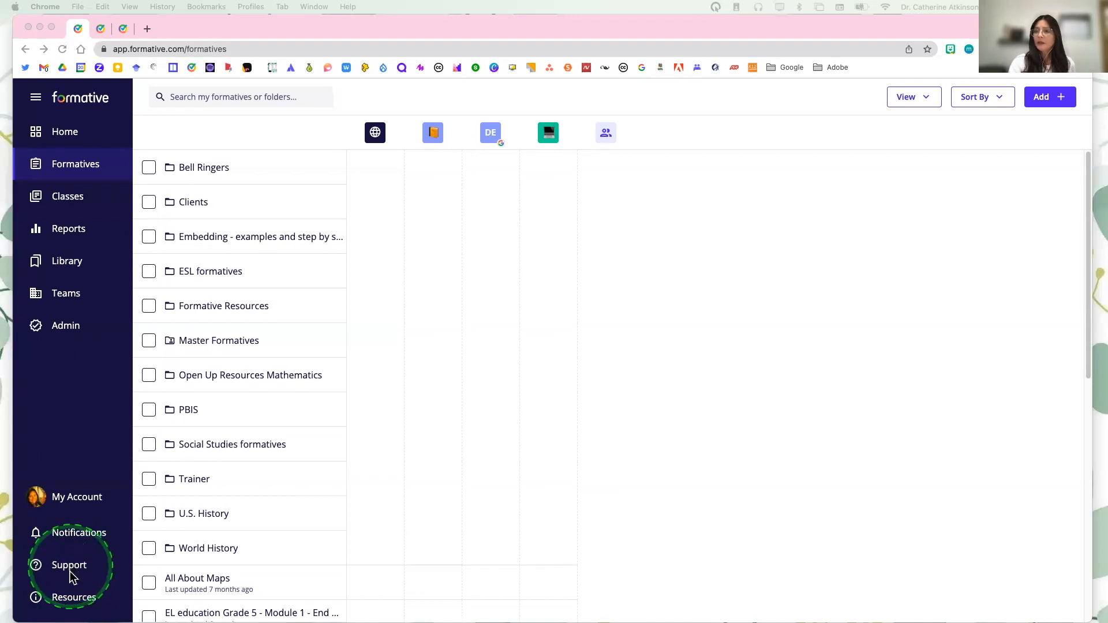
click(70, 599)
click(72, 600)
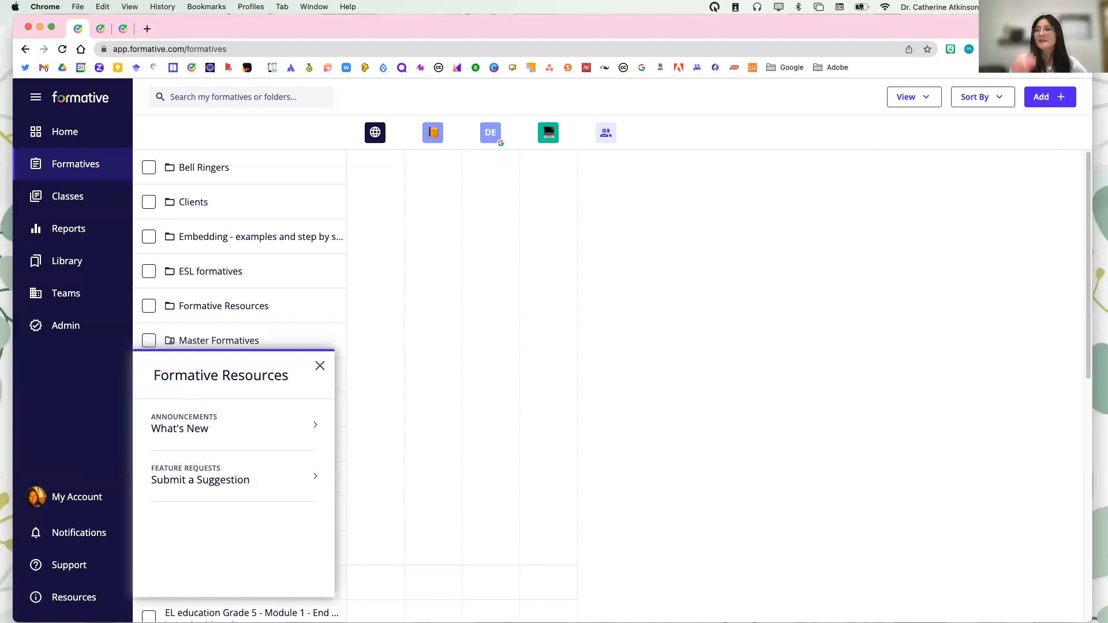
click(321, 367)
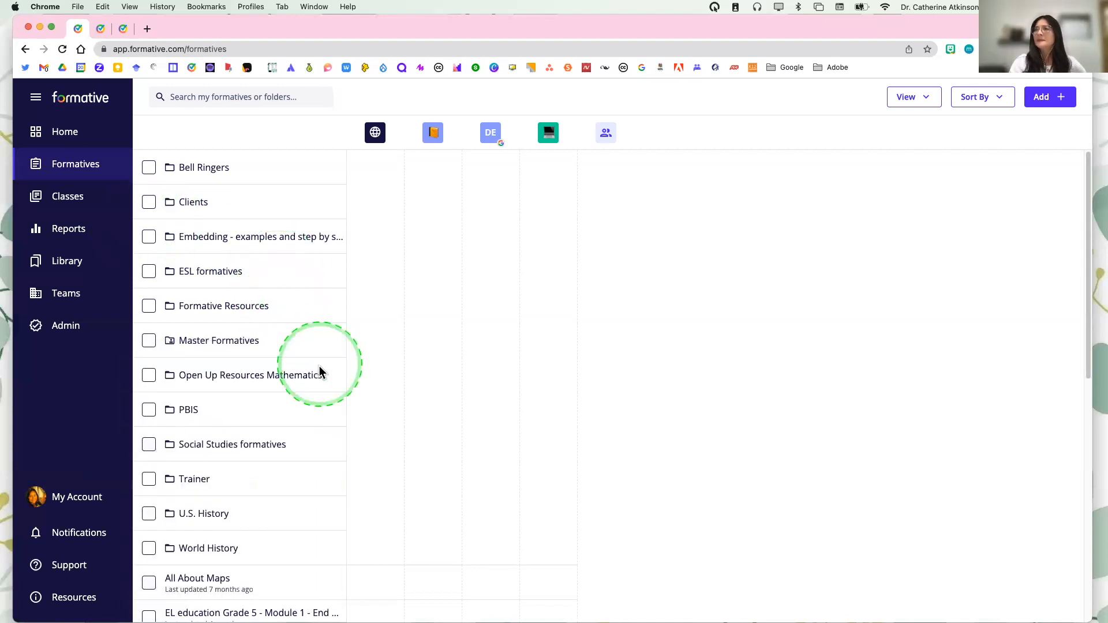
Show the additional settings for auto-generating a formative, including difficulty, length and question types
click(1063, 104)
click(951, 190)
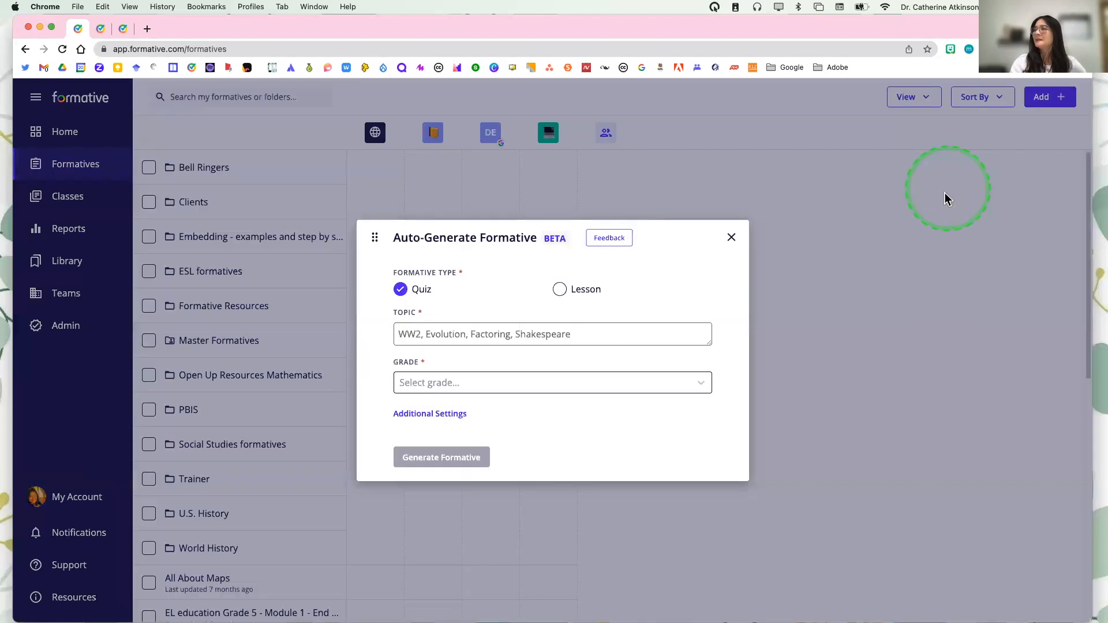
click(443, 414)
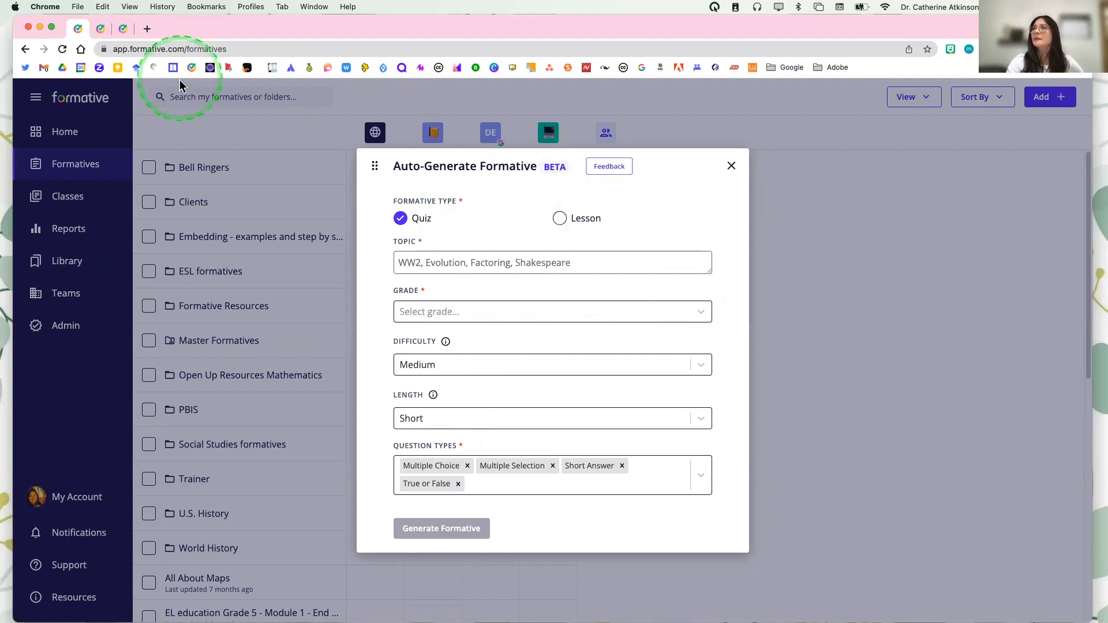
End the teacher-paced "Why Formative? - Salinas UHSD 7/20/23" session and close its window
click(123, 29)
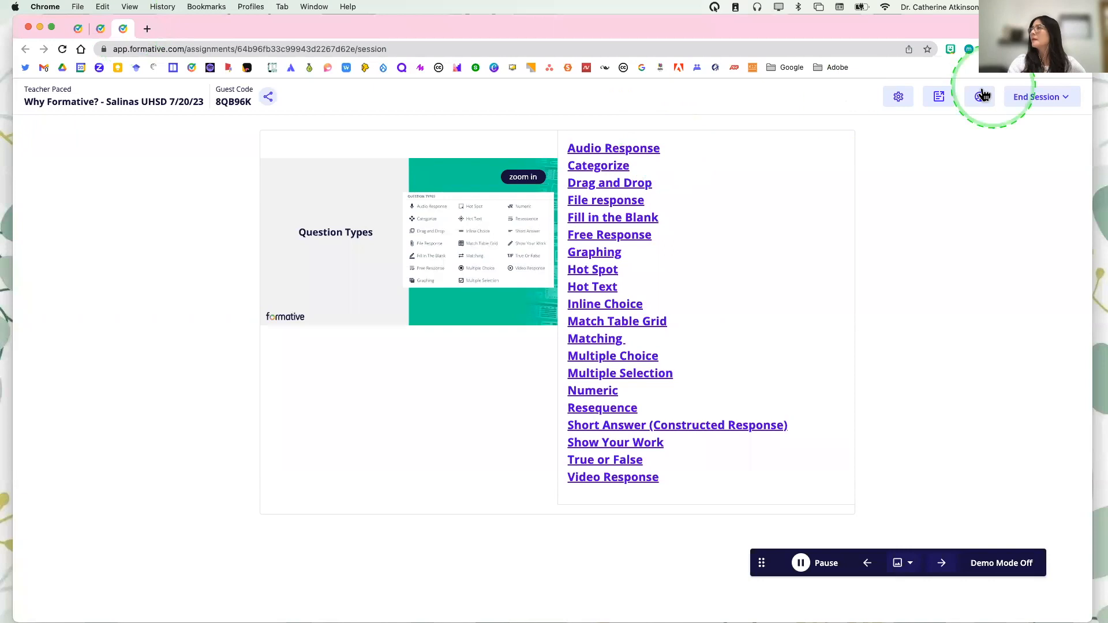
click(1037, 96)
click(960, 173)
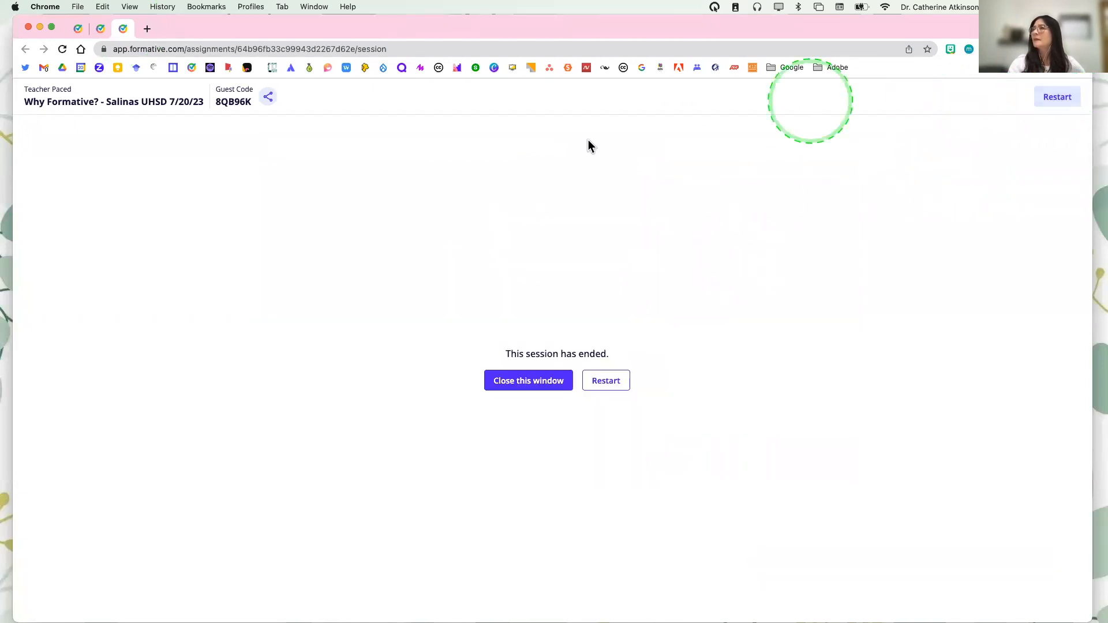
click(528, 382)
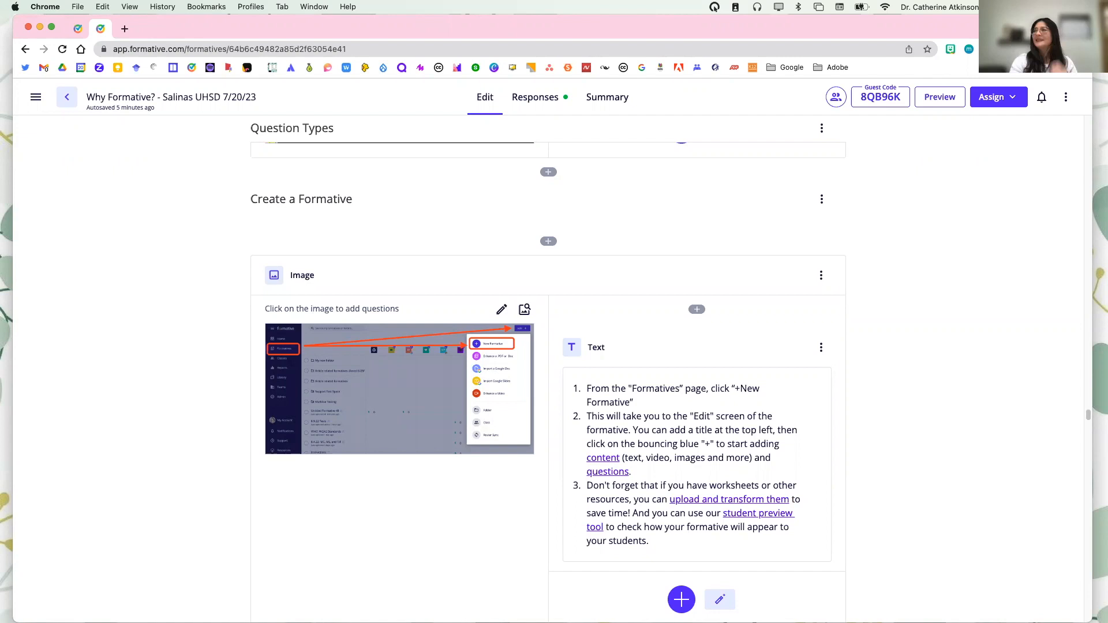
Open the student responses of the "Why Formative?" formative and reload the page
scroll(358, 470, down, 3)
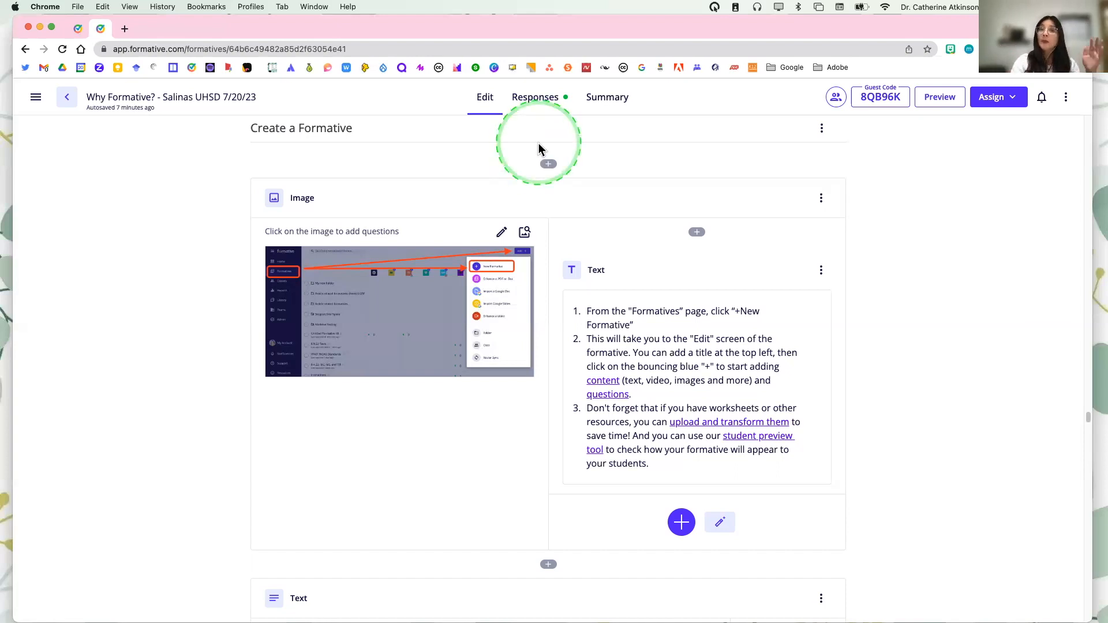
click(538, 99)
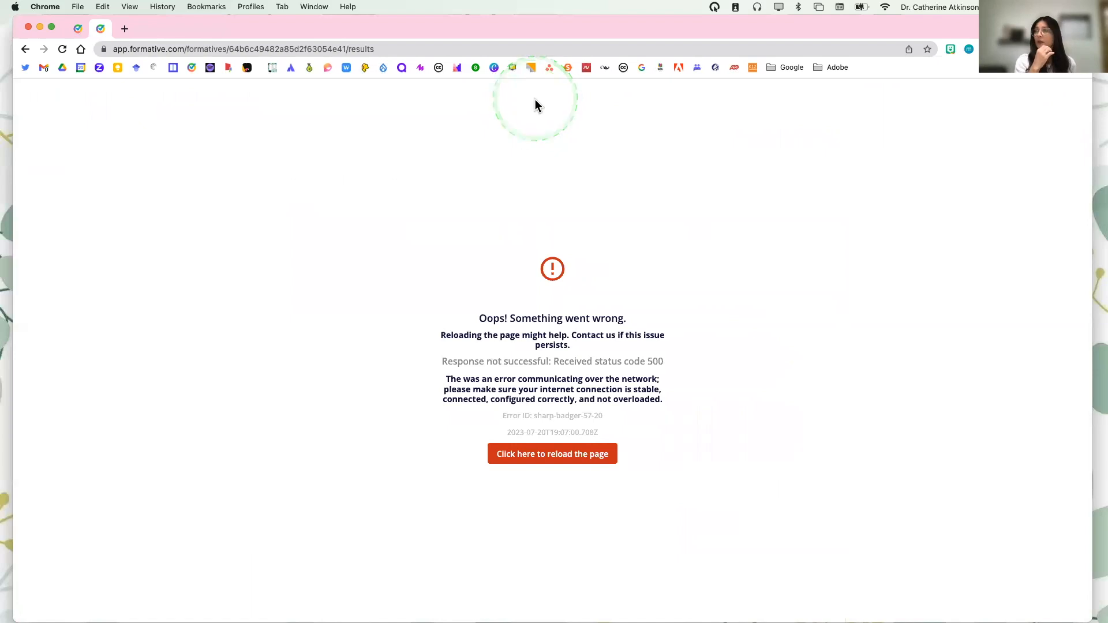
click(557, 456)
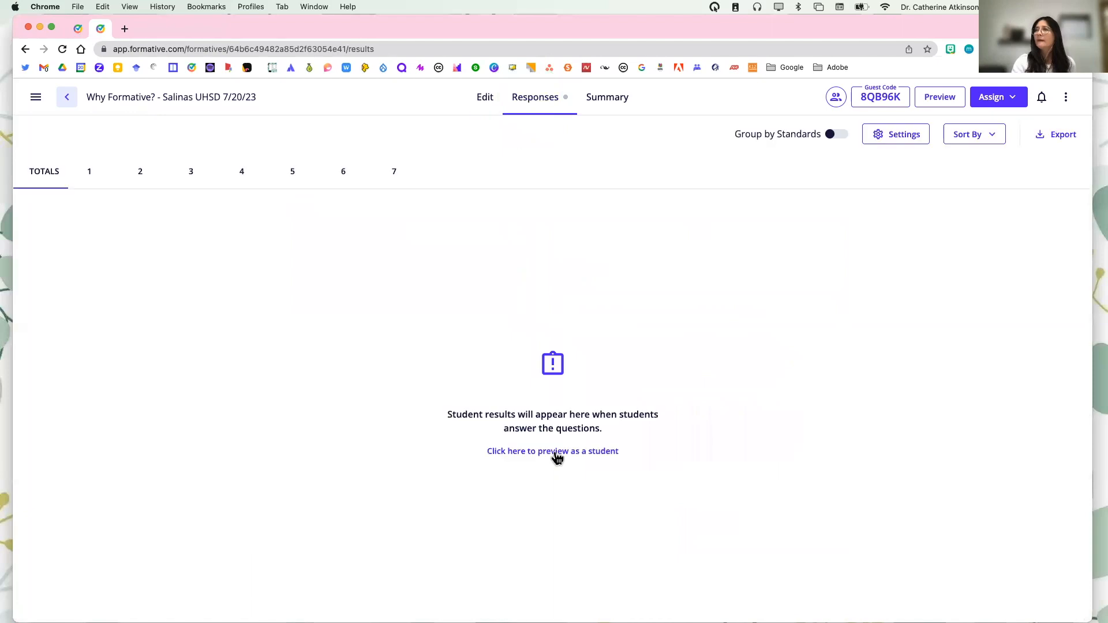
click(538, 110)
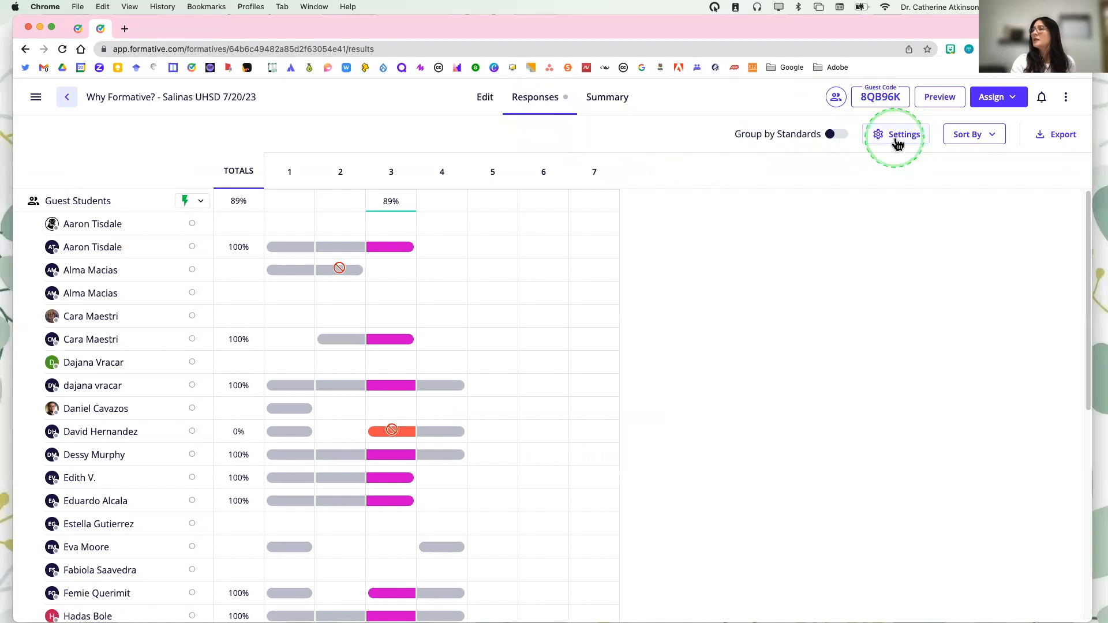
Hide the student names in the responses table and look over the guest students' results
click(897, 143)
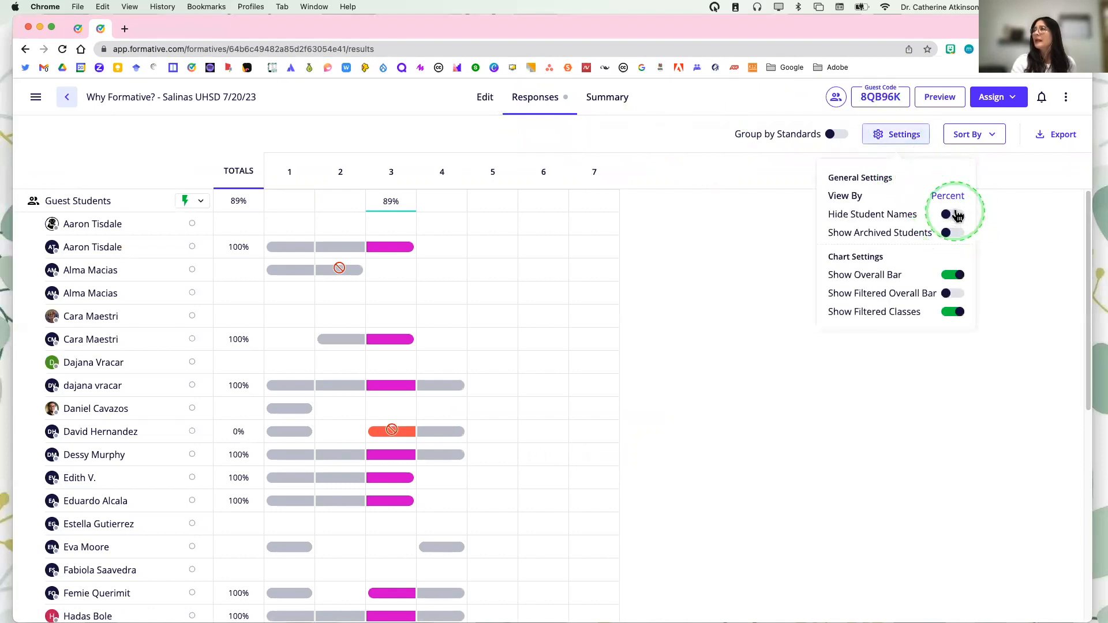
click(954, 215)
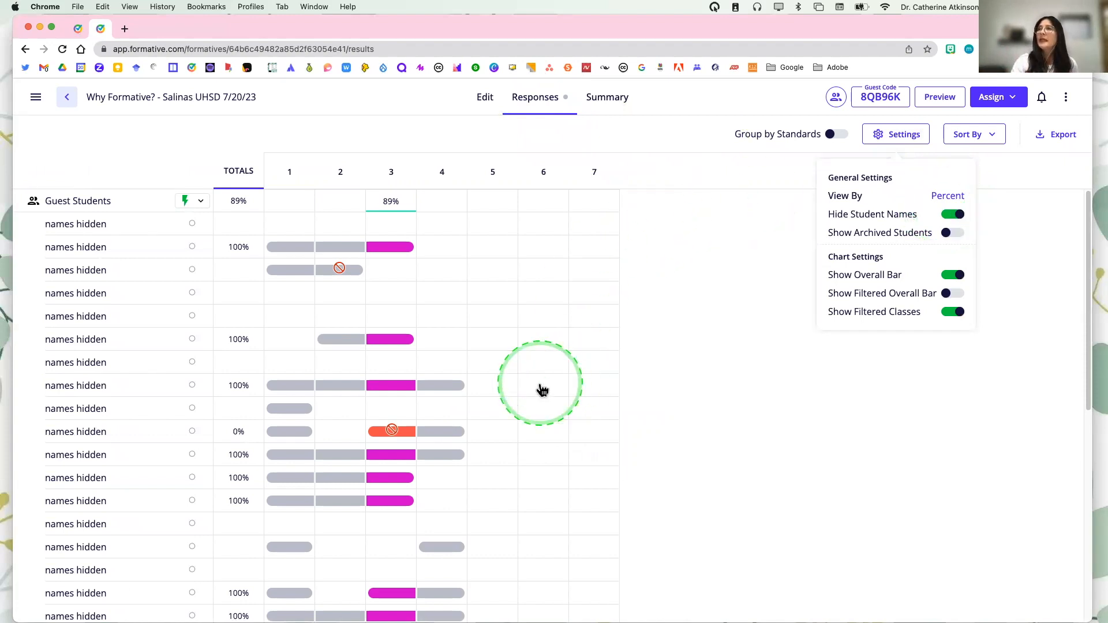
scroll(539, 386, down, 4)
scroll(540, 385, down, 3)
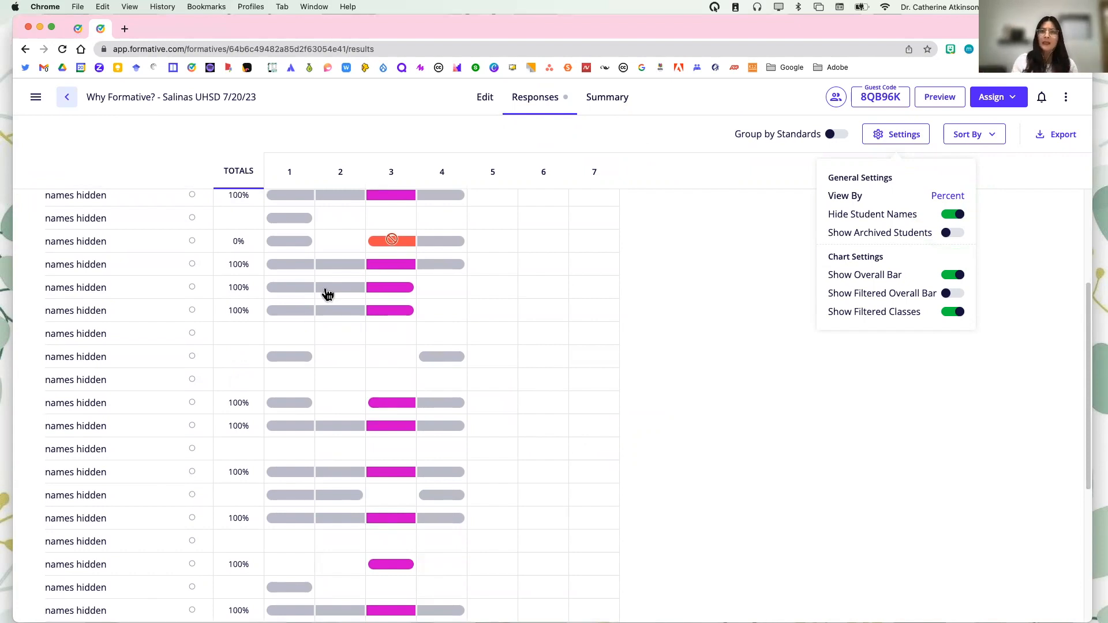
scroll(351, 298, up, 5)
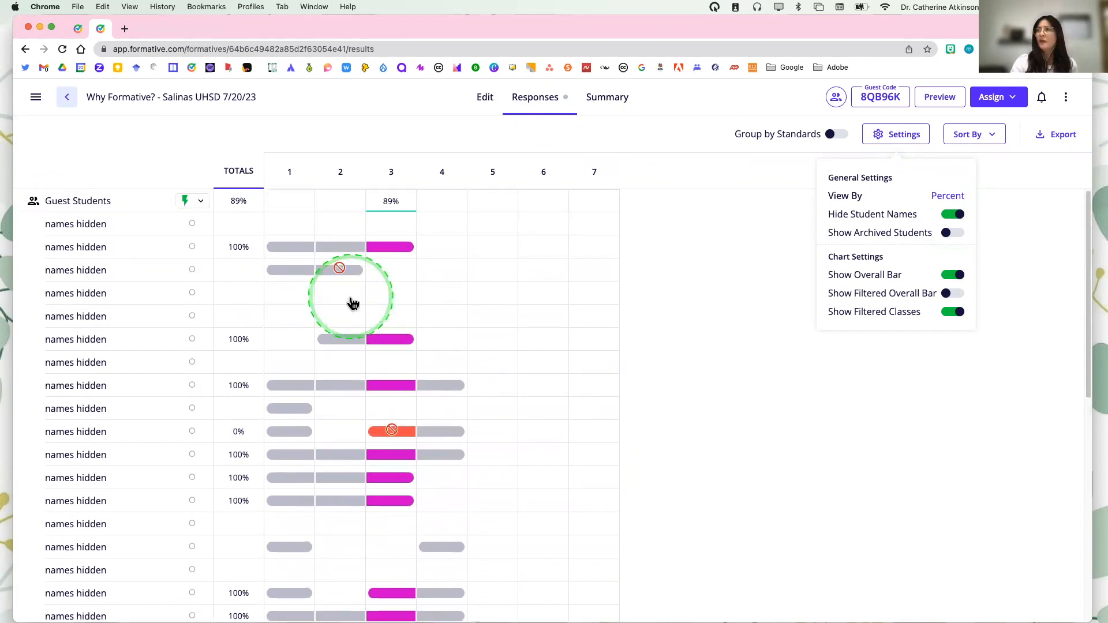
View the answers to question 3, and select the question 2 answer "What the heck is it, what's it good for."
click(391, 173)
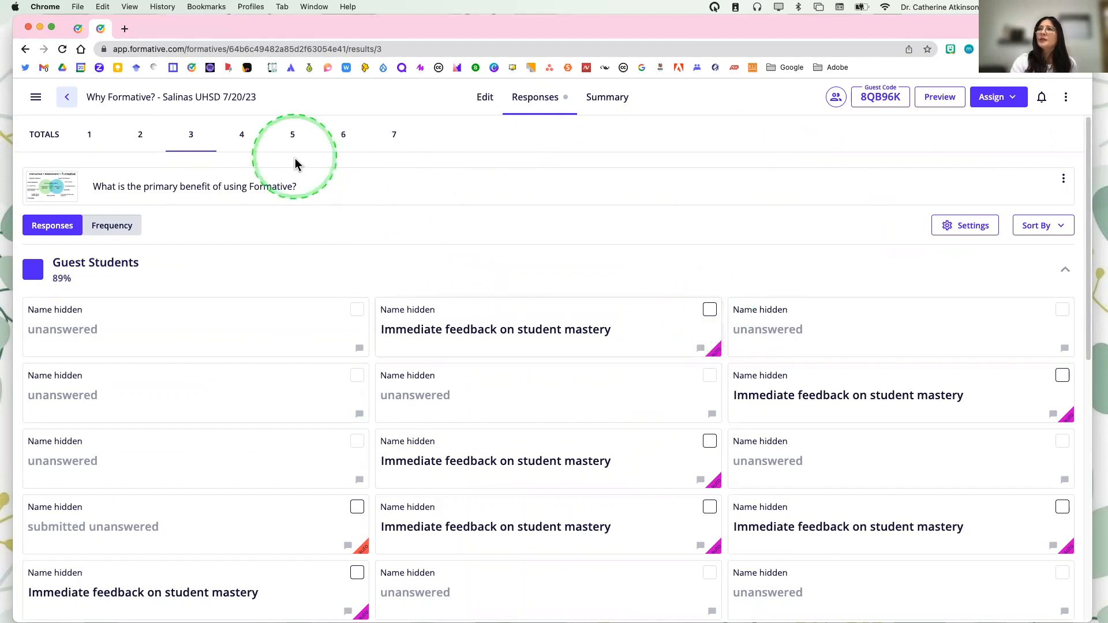
click(140, 138)
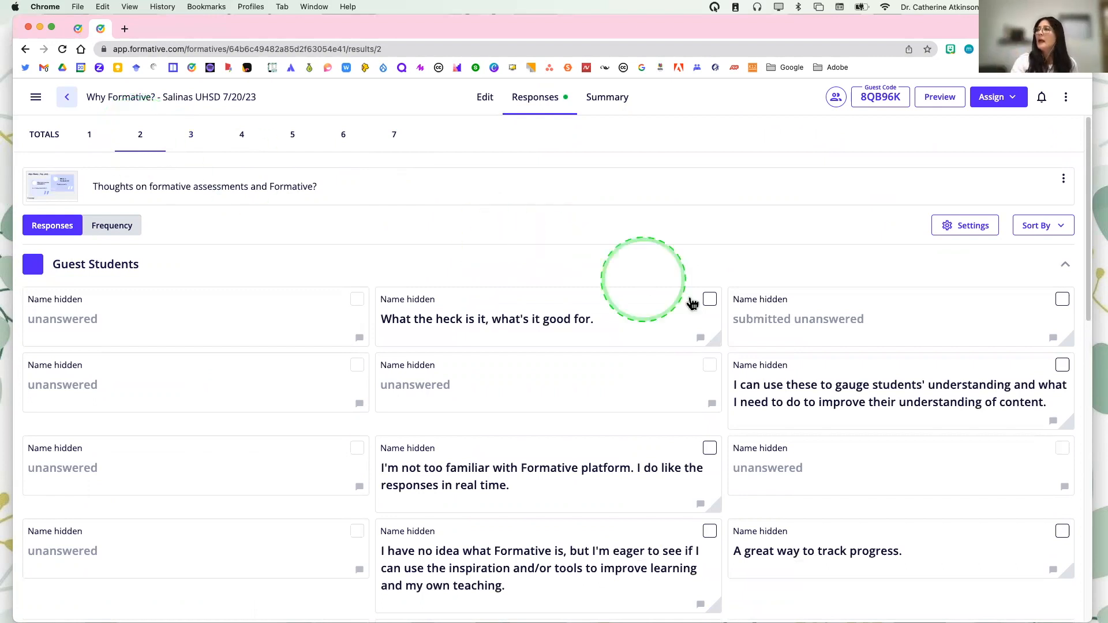
click(710, 300)
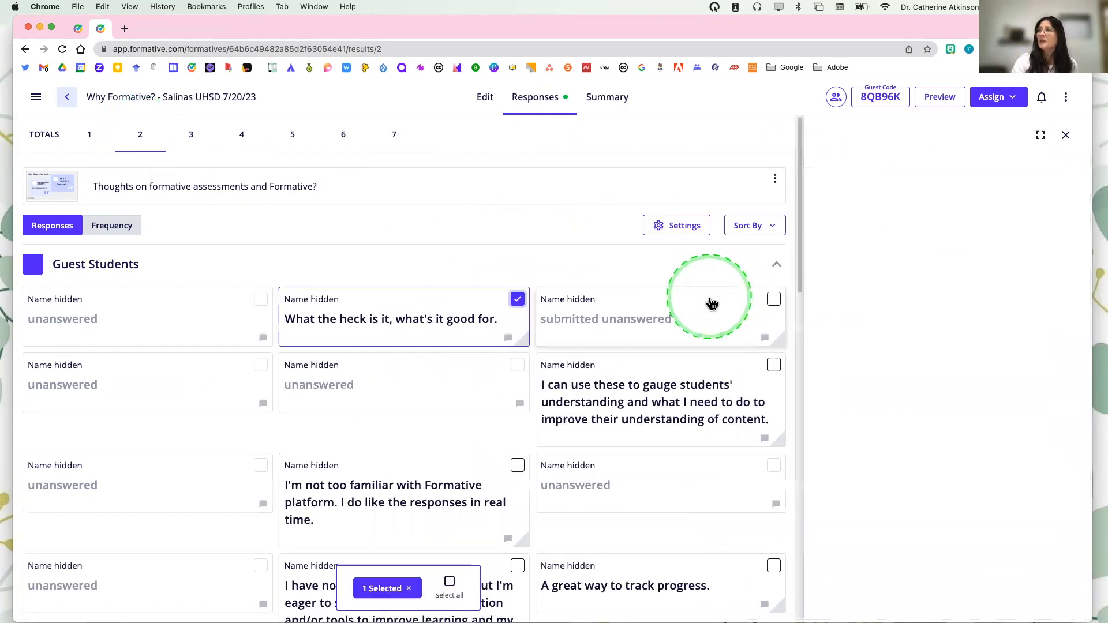
Write the feedback "I'm going to show you the awesome features of Formative today!" for the selected question 2 answer
click(867, 572)
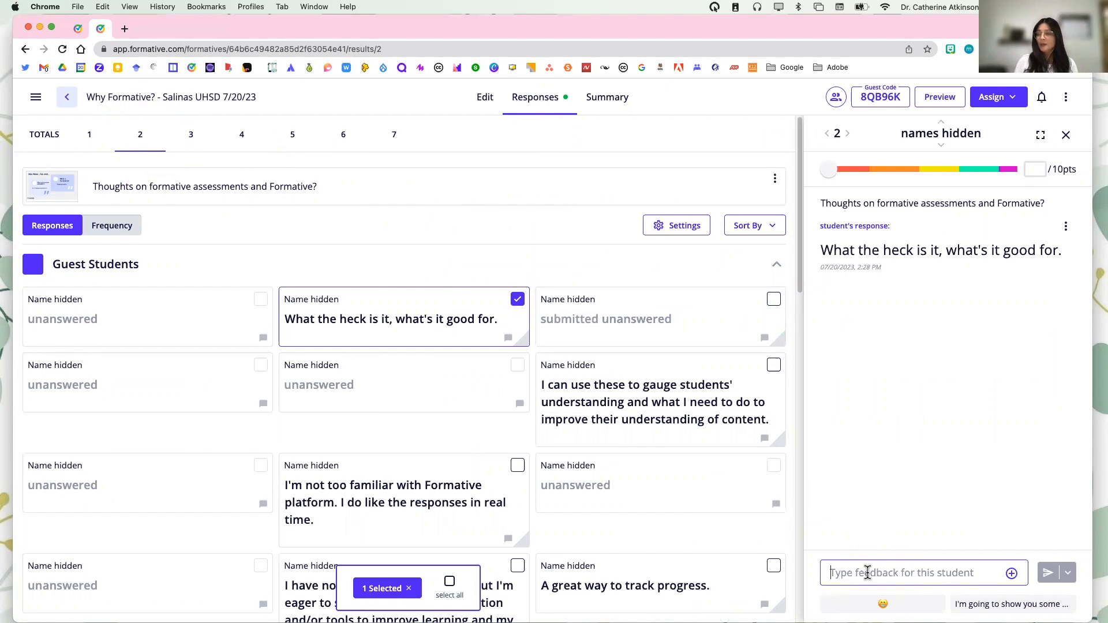
click(867, 573)
text(I'm goi)
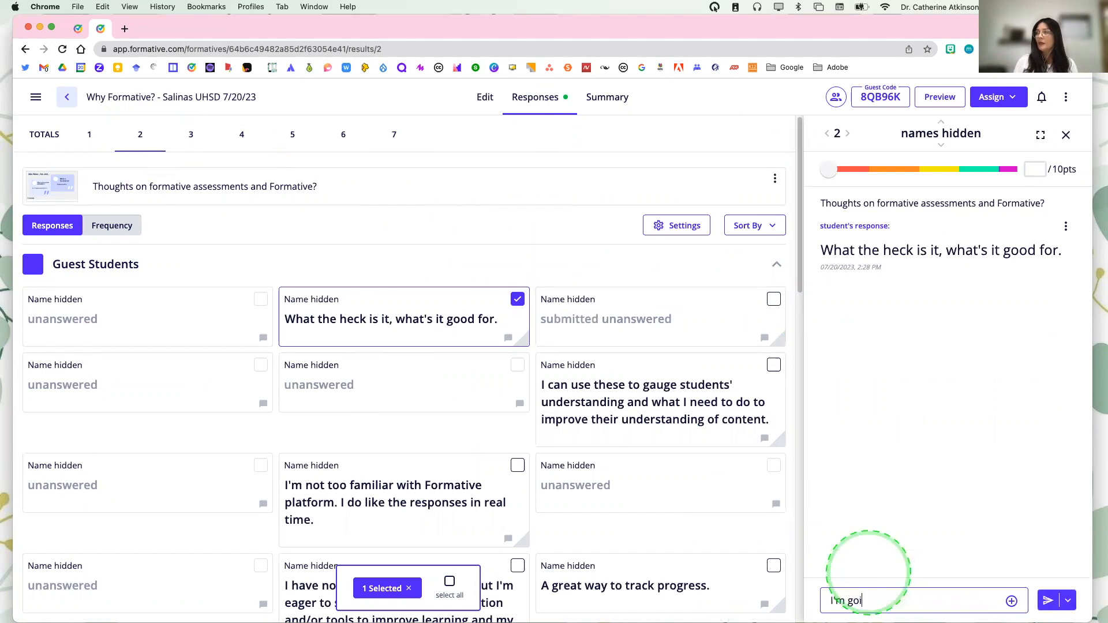
text(ng to show you )
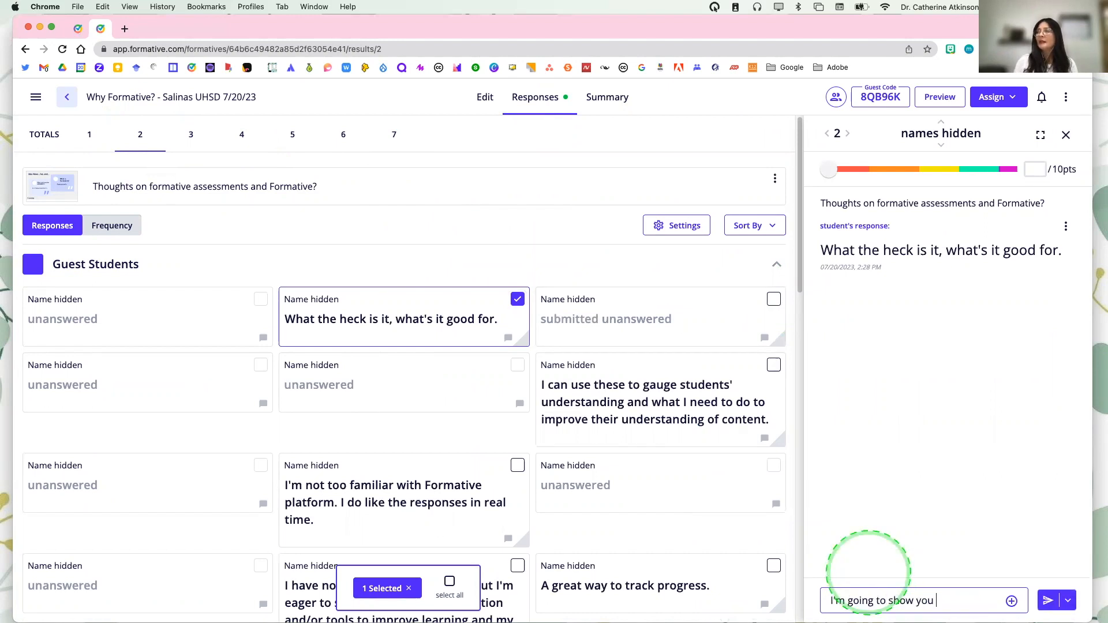
text(the as)
key(BackSpace)
text(wesome features of. Forma)
key(BackSpace)
key(BackSpace)
key(BackSpace)
key(BackSpace)
text(Formatiae t)
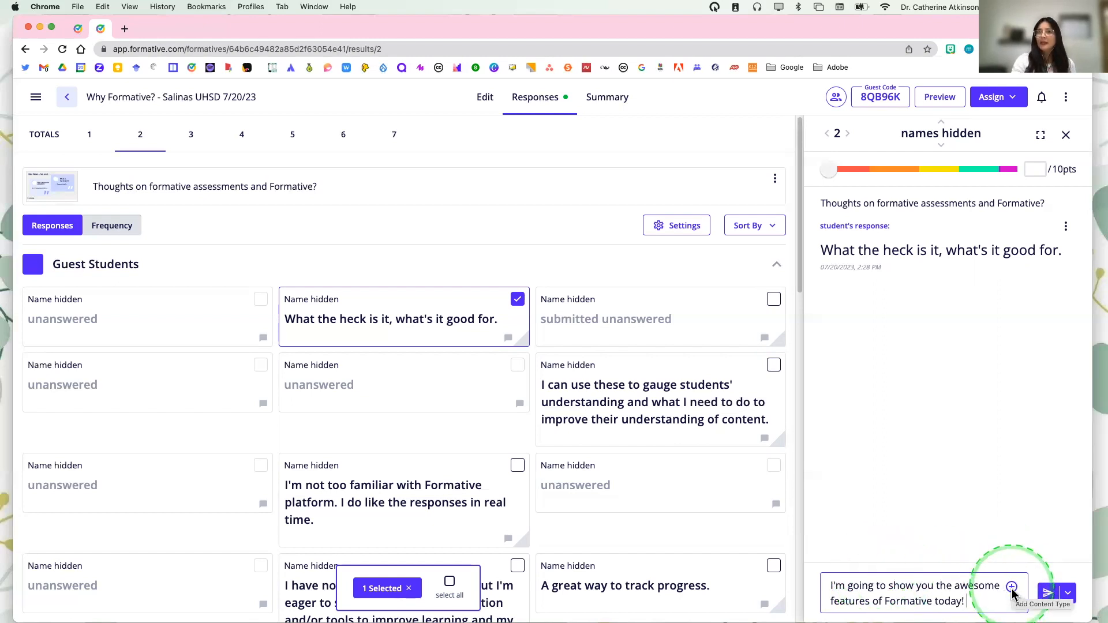
Add a grinning emoji to the end of the feedback and send it to the student
click(1012, 588)
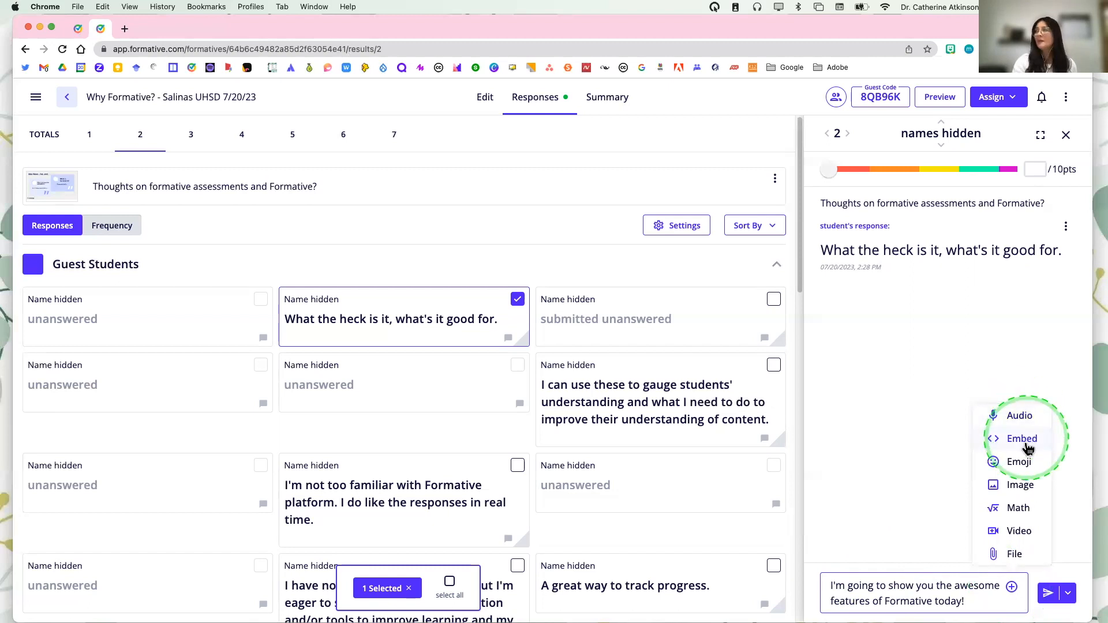
click(1020, 469)
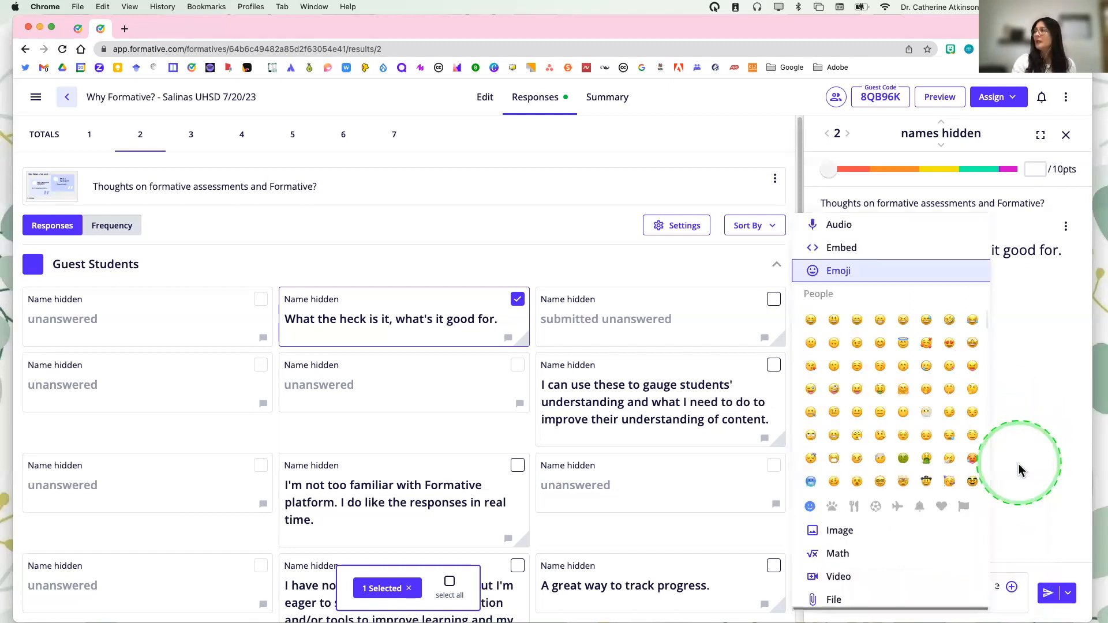
click(859, 321)
click(1011, 586)
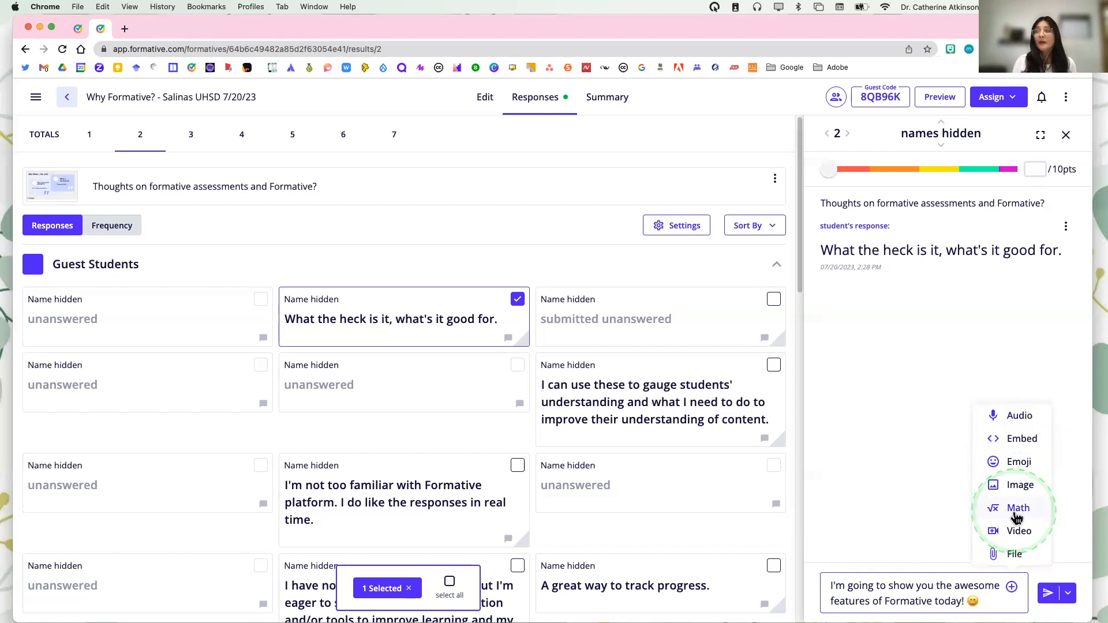
click(1048, 593)
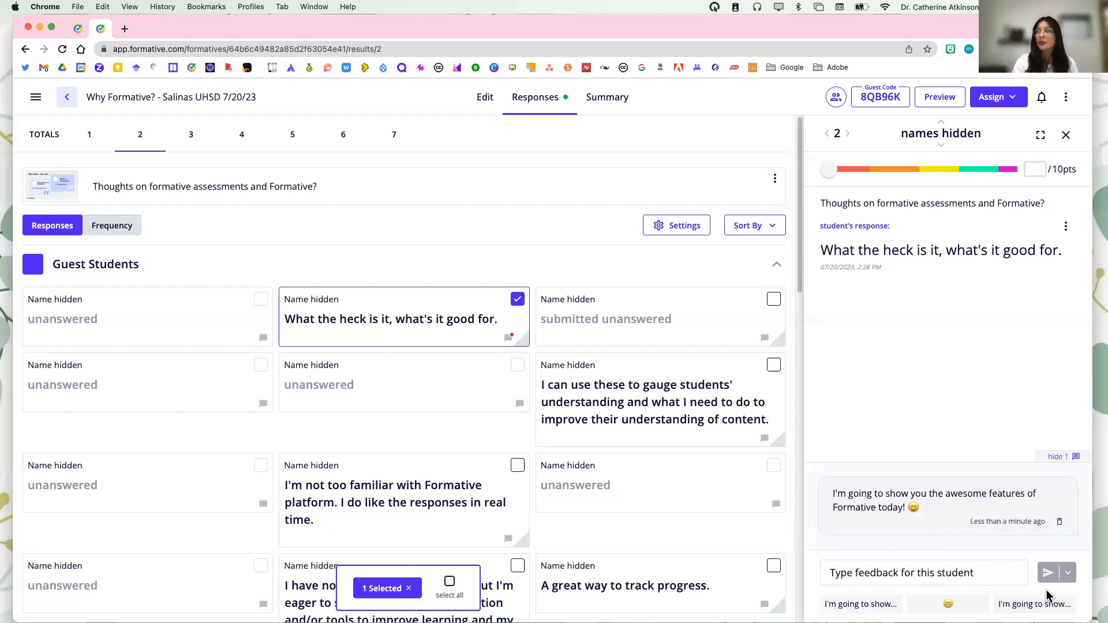
Deselect the current answer, view three other students' question 2 answers together for shared feedback, and close the response details
click(518, 301)
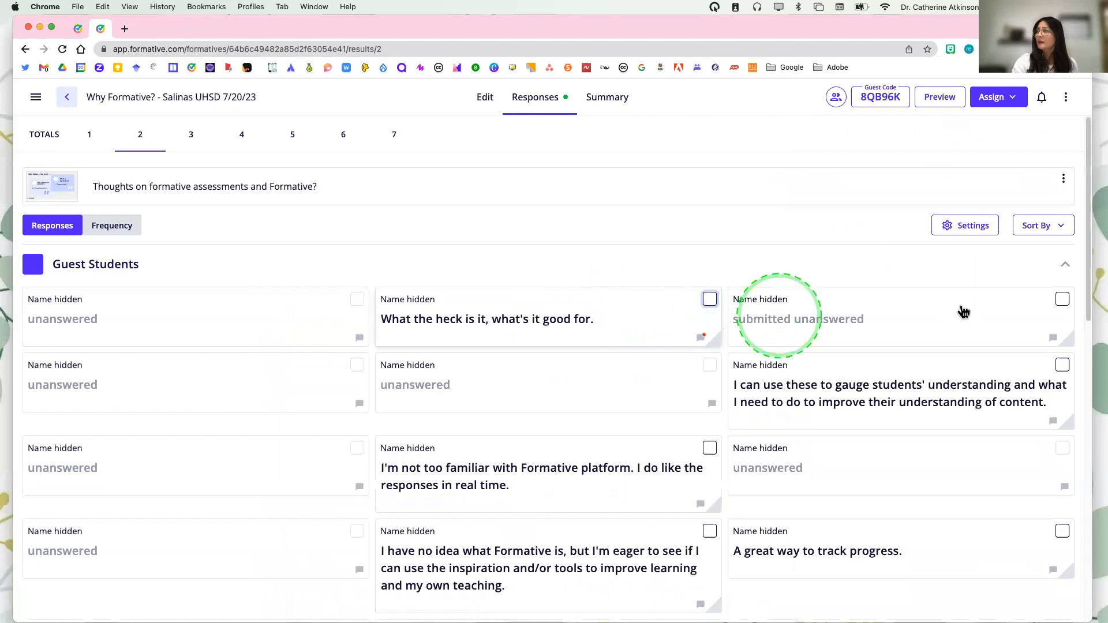
click(1061, 366)
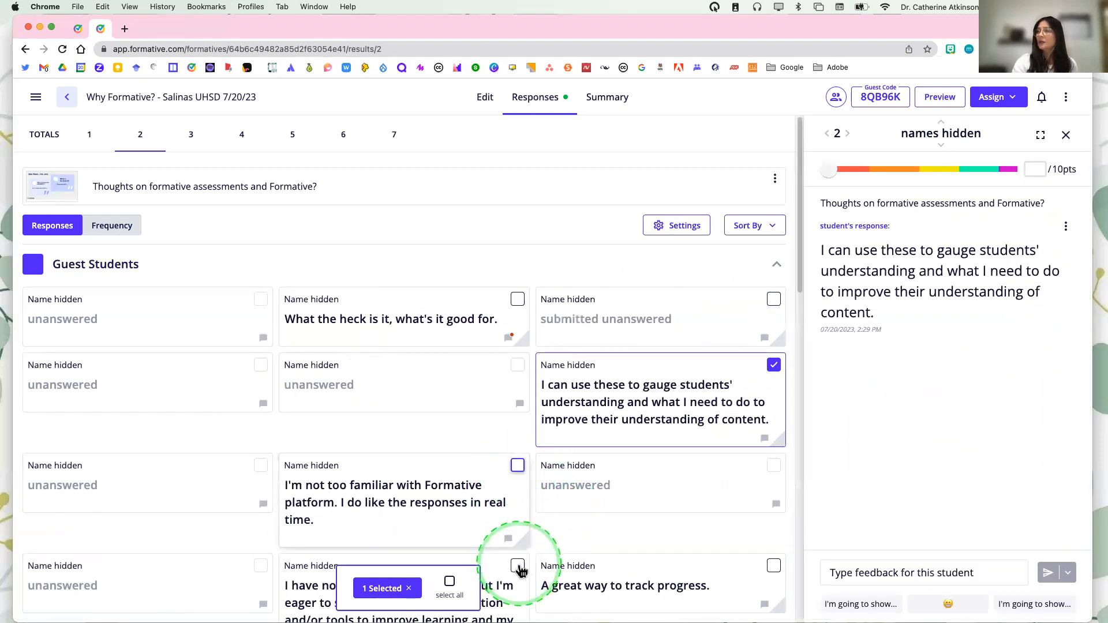
click(517, 566)
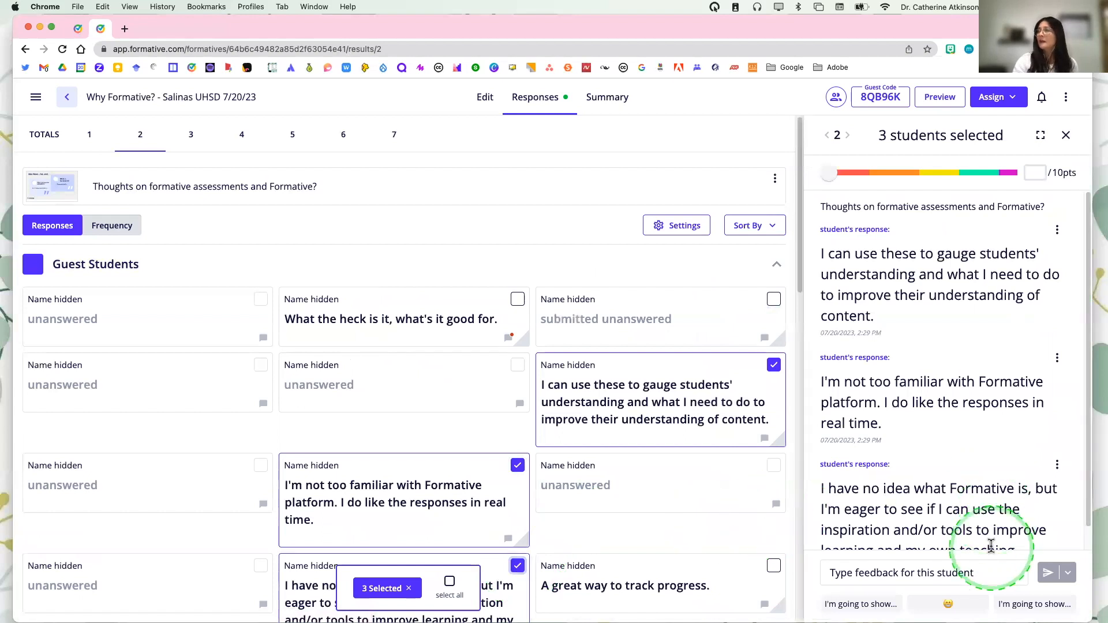
click(990, 574)
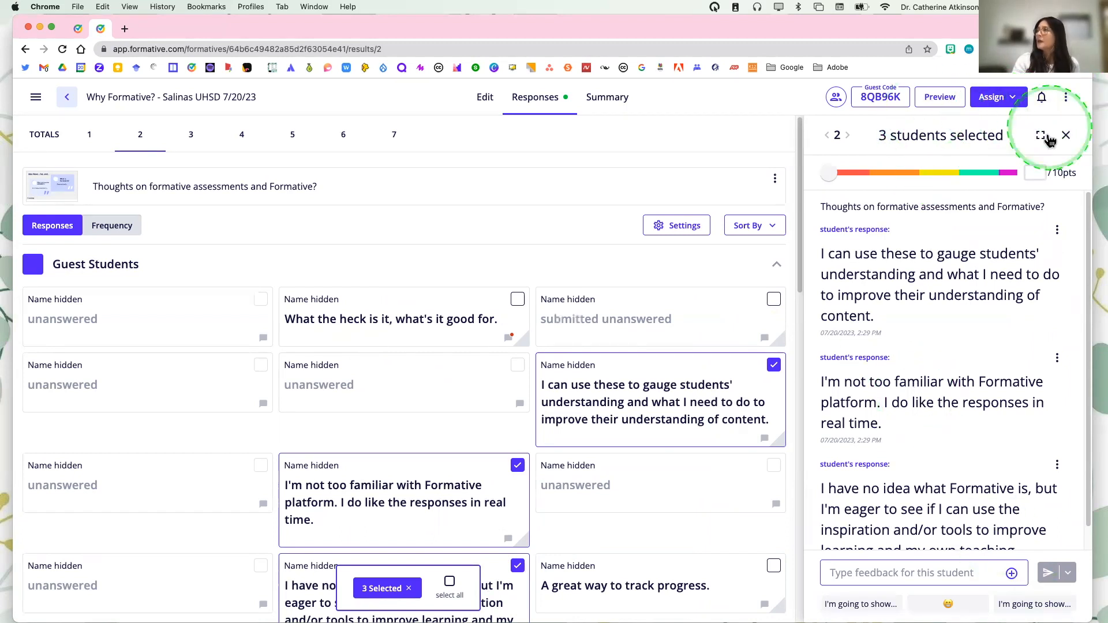
click(1065, 135)
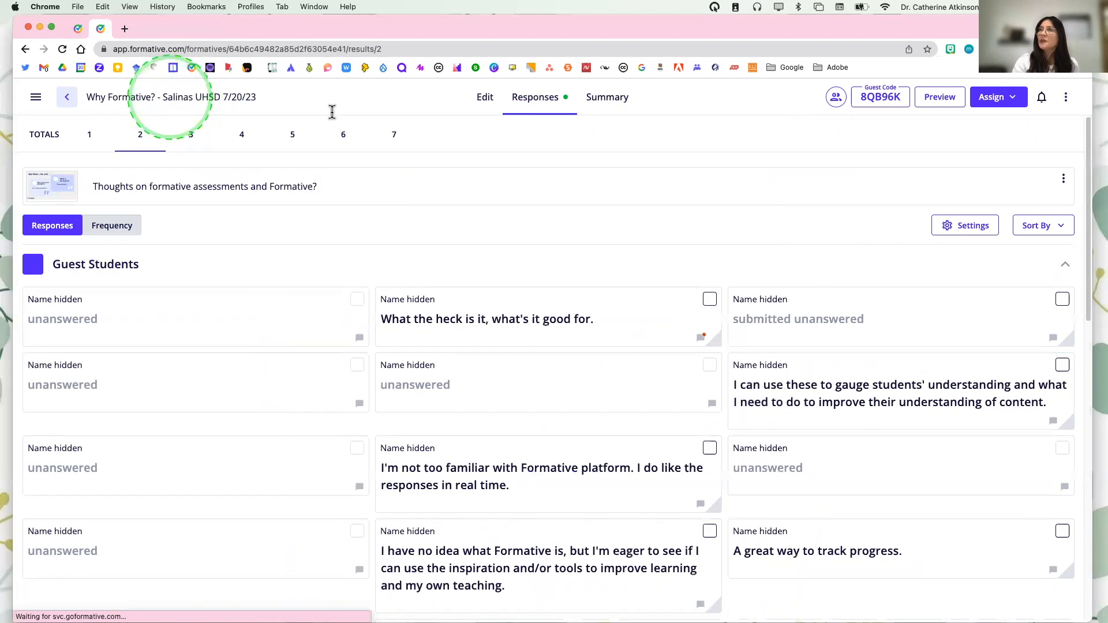
Open the formative for editing, close the tagged-standards notice, and examine the Feedback Survey and Session Survey links in the Thank You section
click(484, 98)
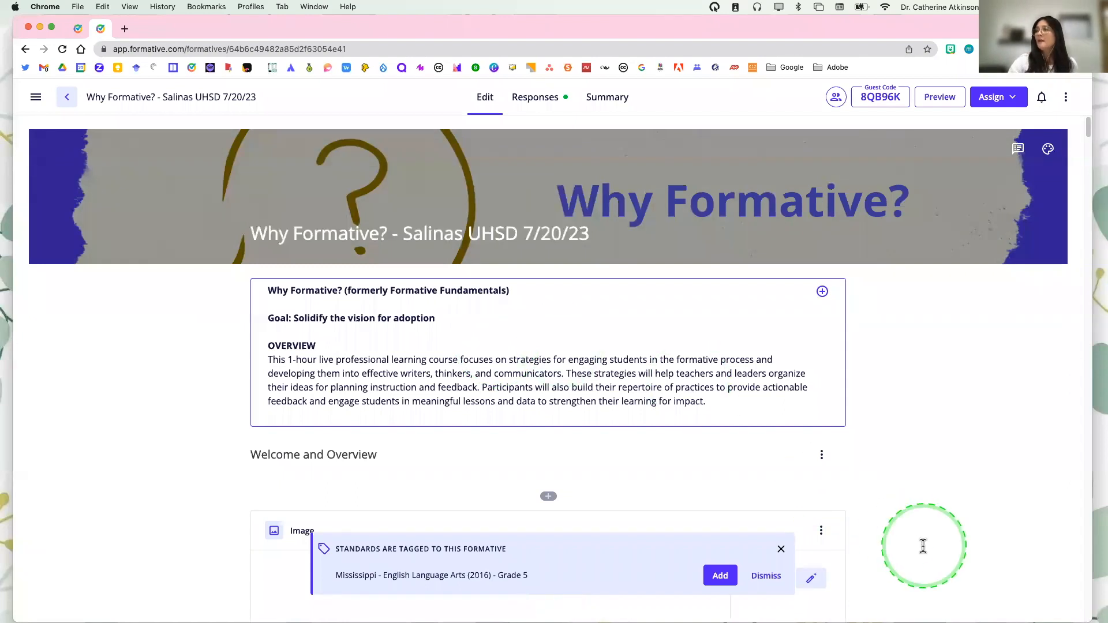
click(783, 547)
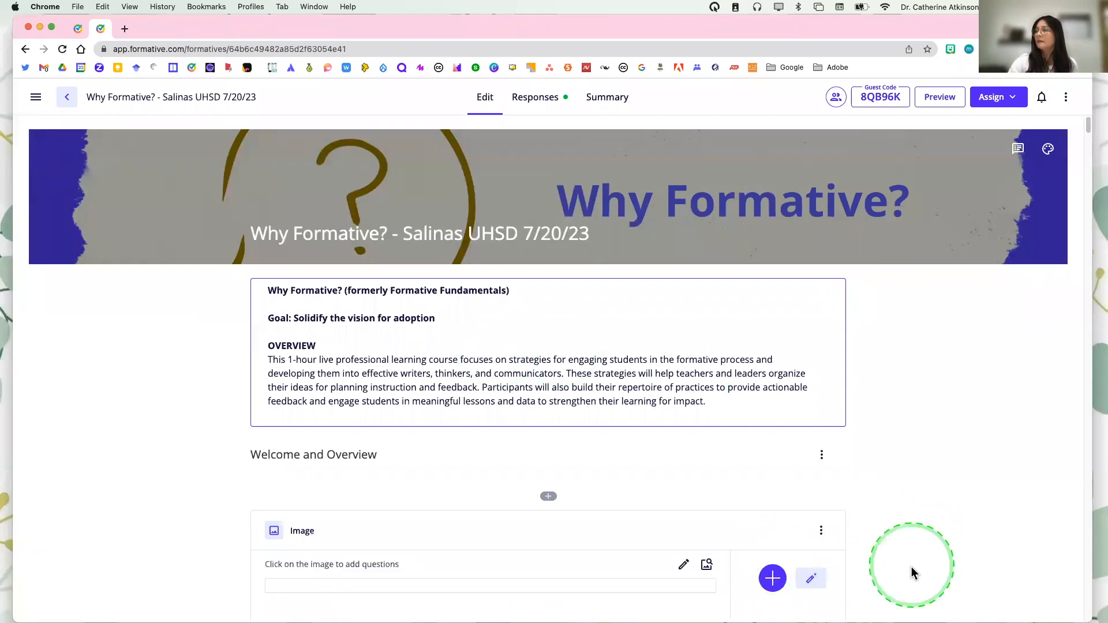
scroll(912, 571, down, 5)
scroll(912, 569, down, 20)
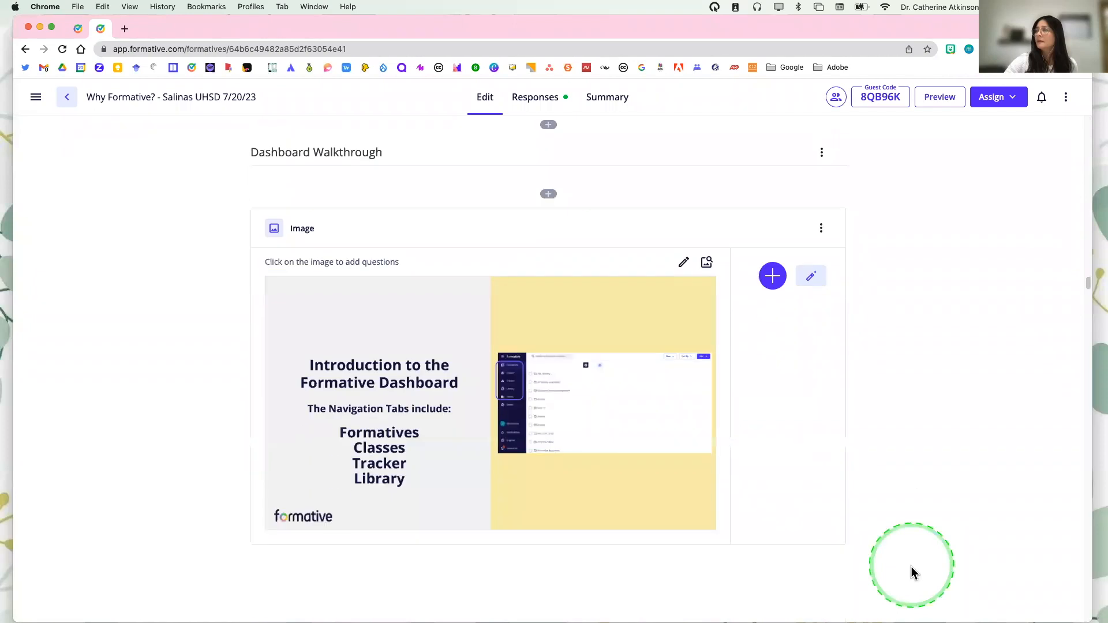
scroll(912, 567, down, 5)
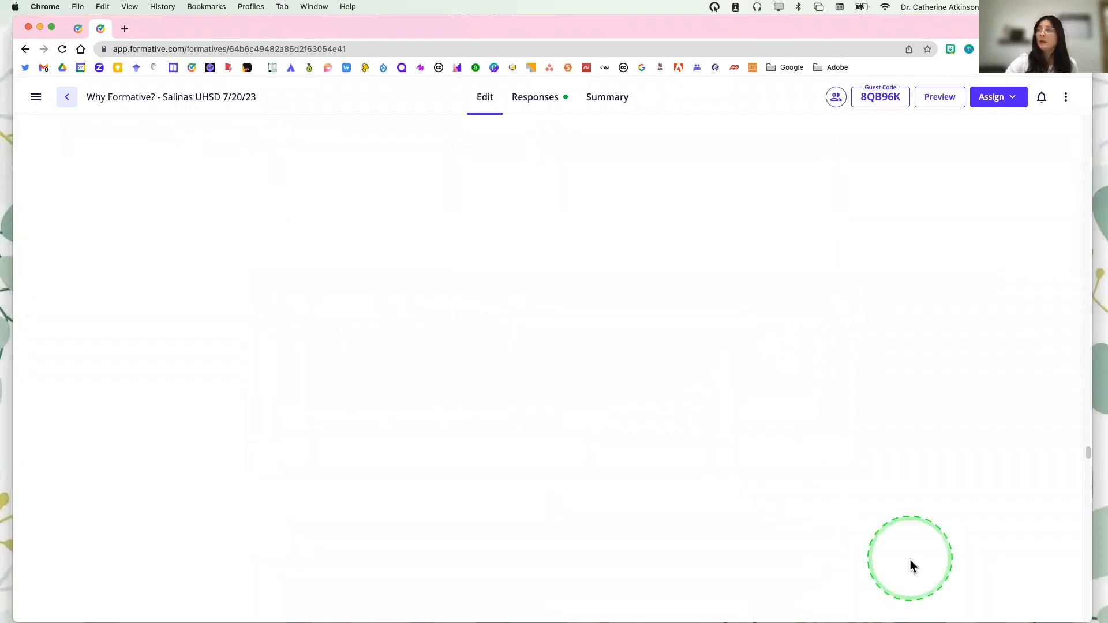
scroll(910, 561, down, 5)
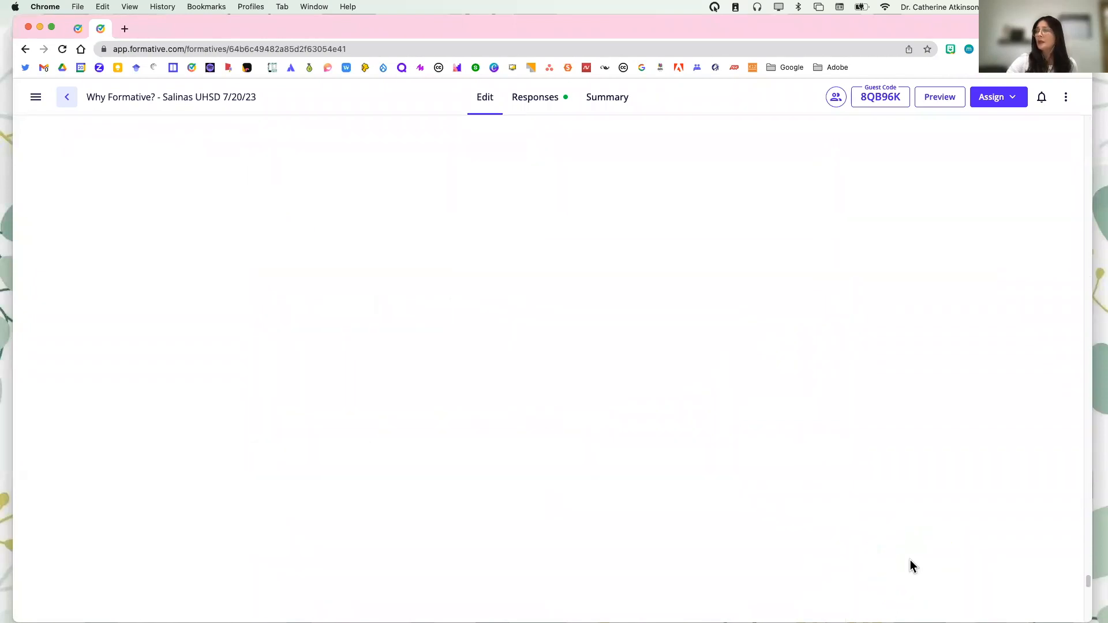
scroll(910, 562, down, 8)
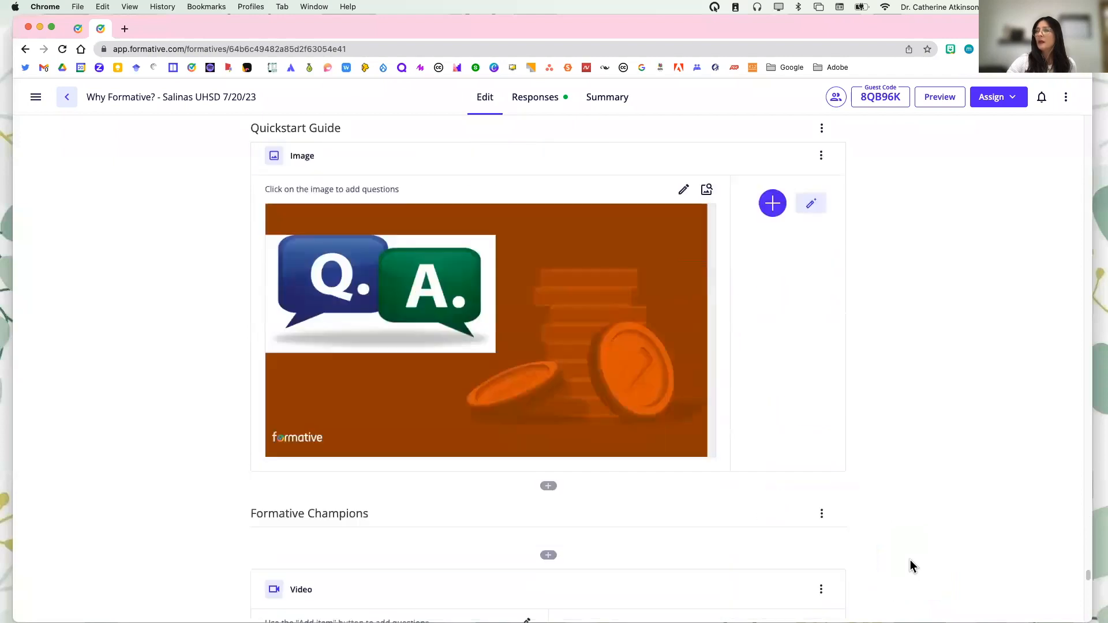
scroll(910, 561, down, 10)
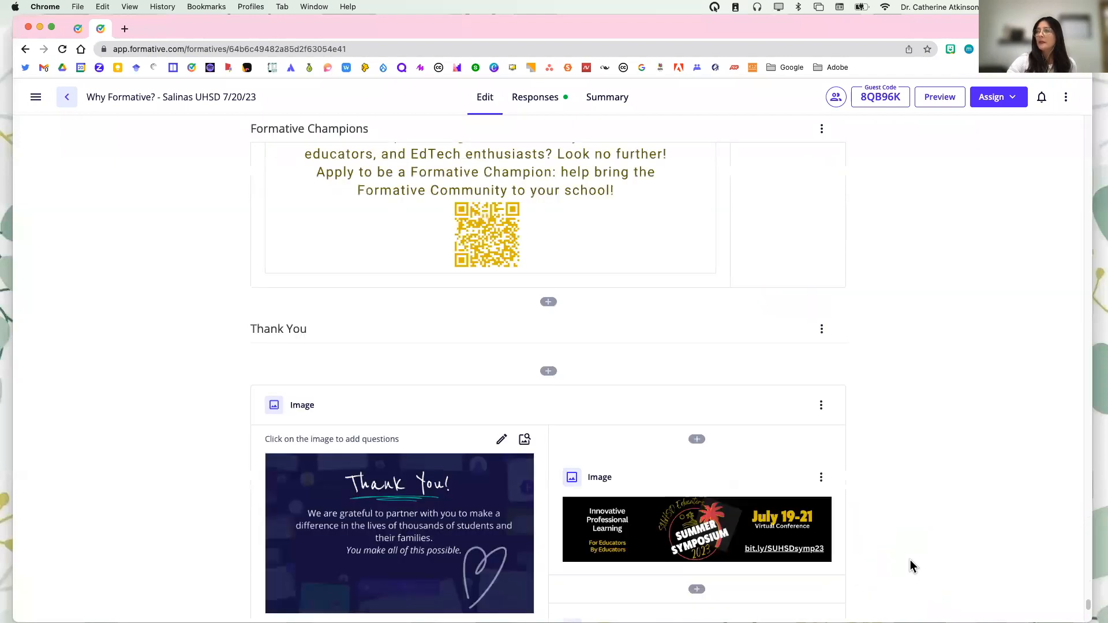
scroll(910, 560, down, 2)
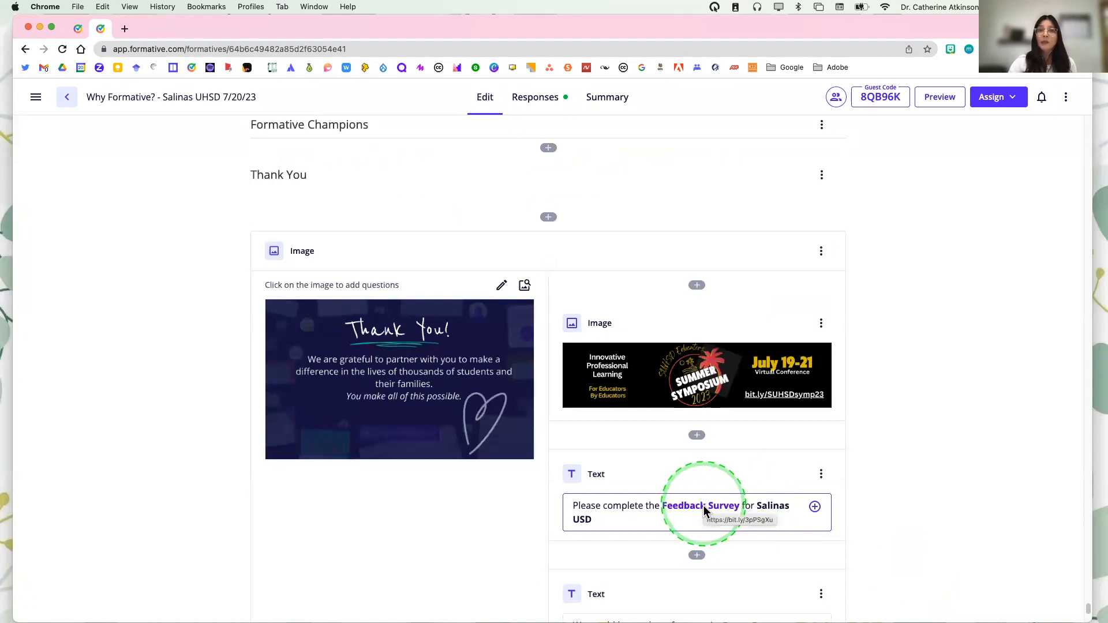
scroll(918, 504, down, 1)
scroll(919, 504, down, 3)
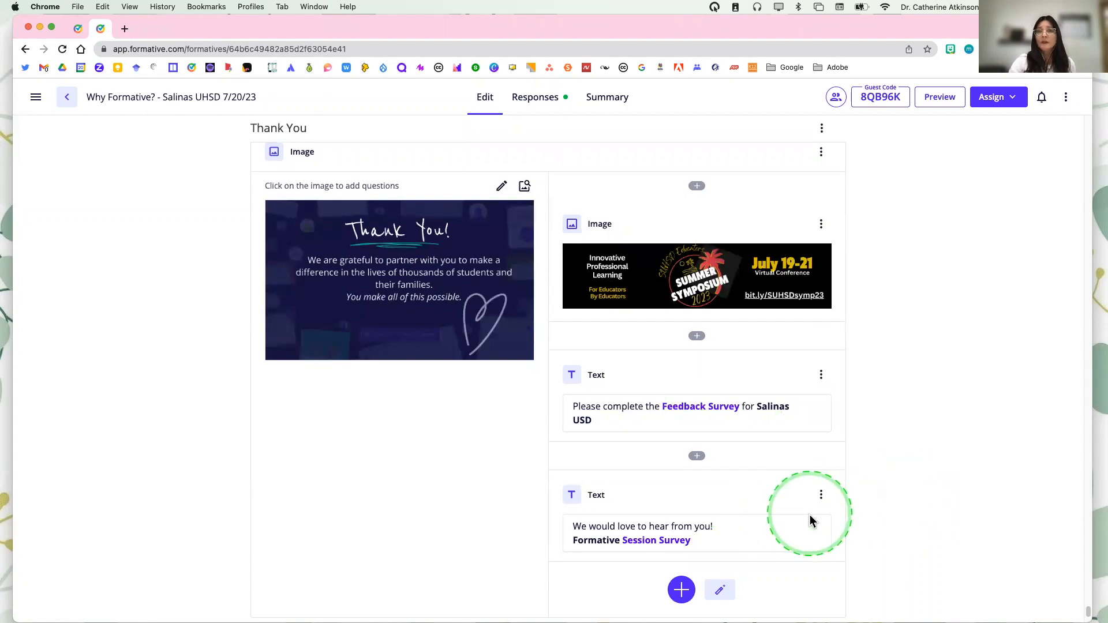
click(697, 414)
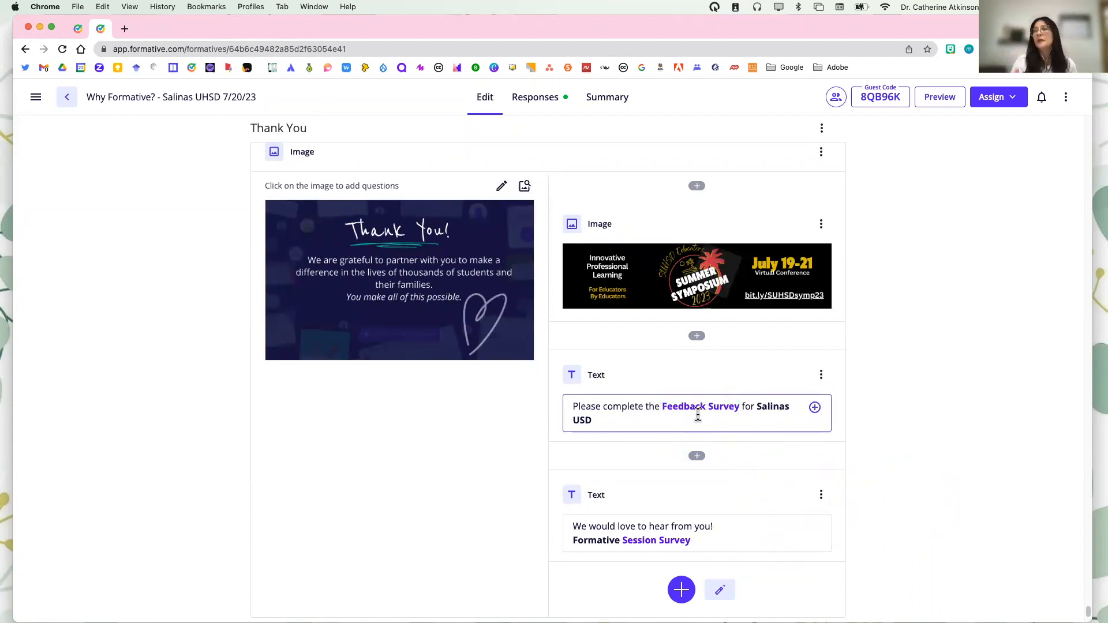
click(888, 378)
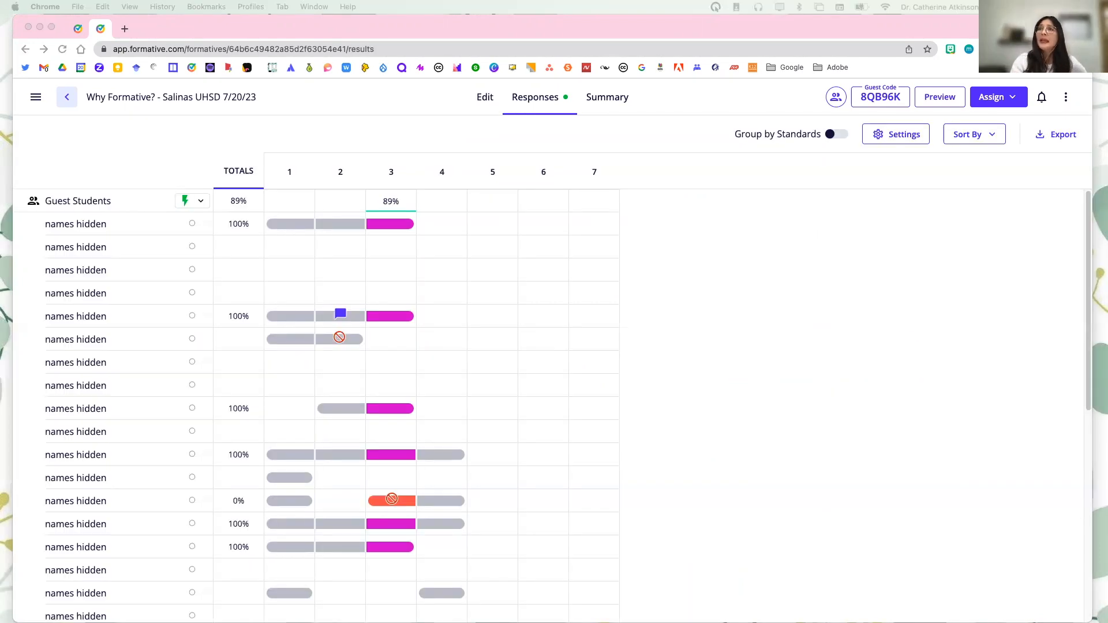